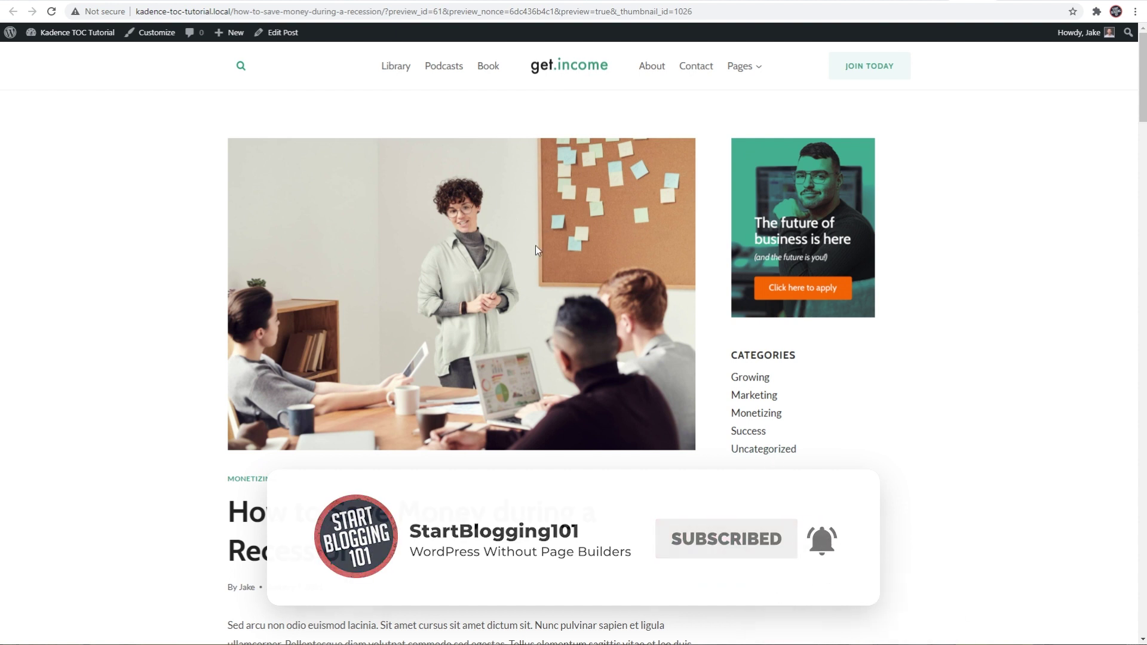
Look over the previewed post's title, introduction and numbered headings.
scroll(634, 394, "down", 2)
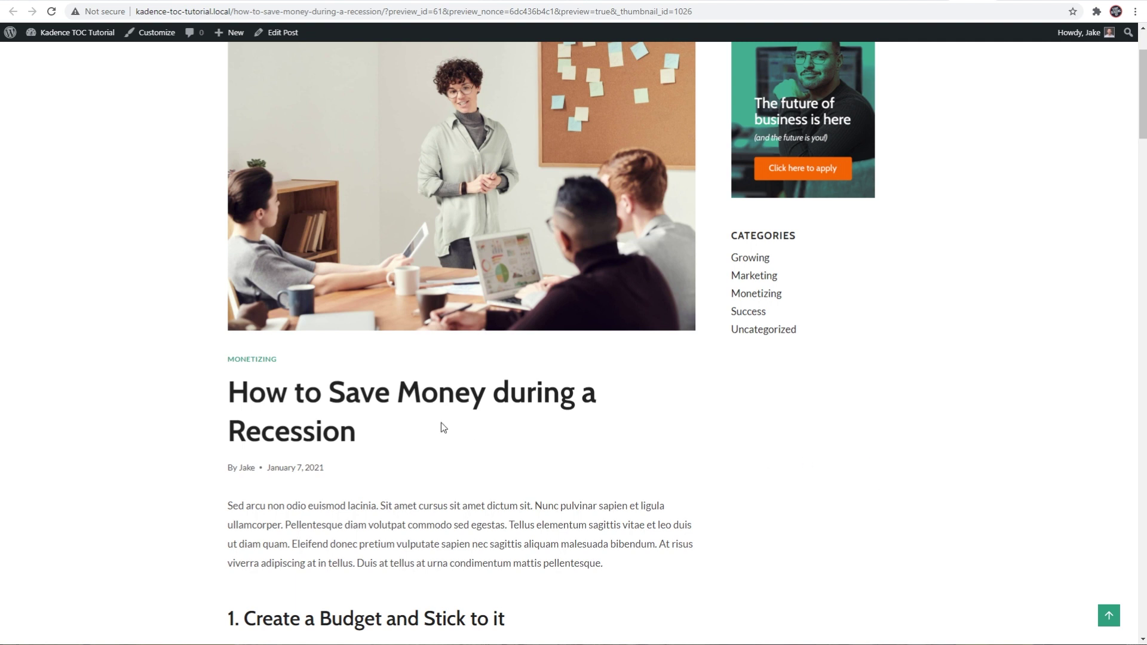
scroll(357, 469, "down", 2)
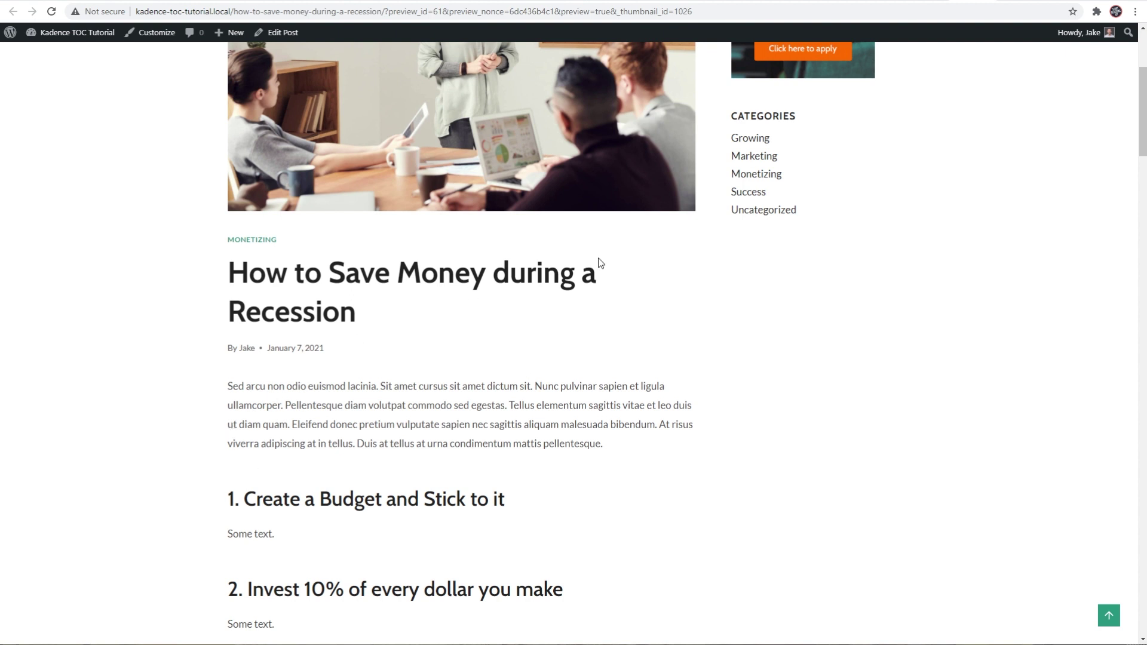
scroll(700, 324, "up", 4)
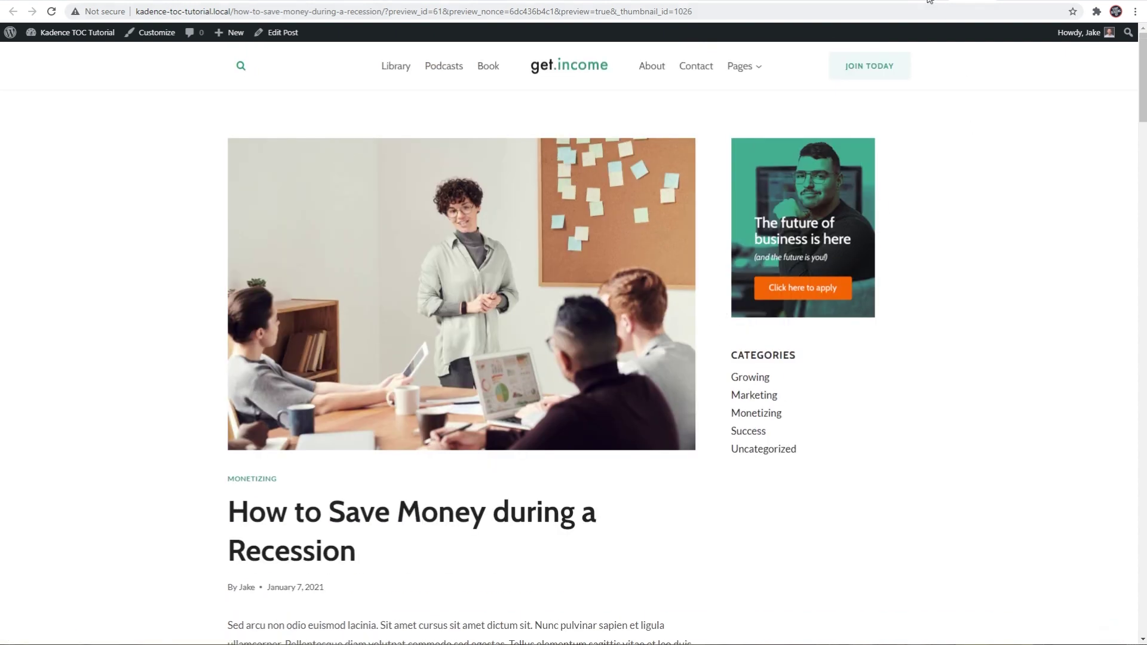
Create a new Kadence element of the Default type in the WordPress admin and title it "Mobile TOC".
left_click(929, 0)
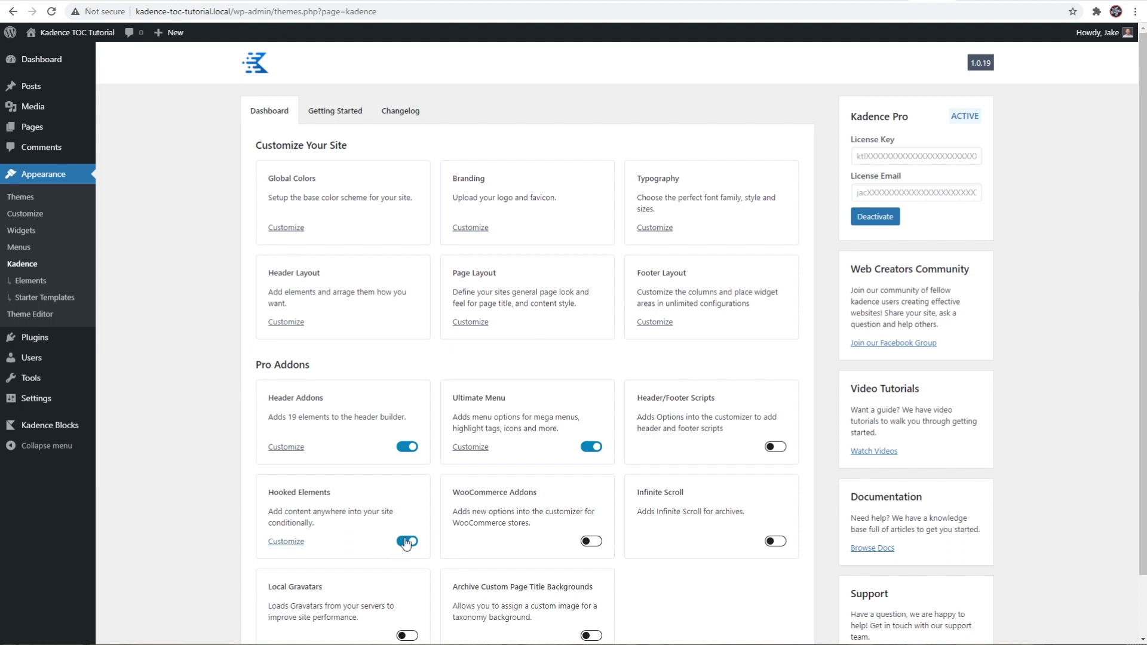
left_click(34, 281)
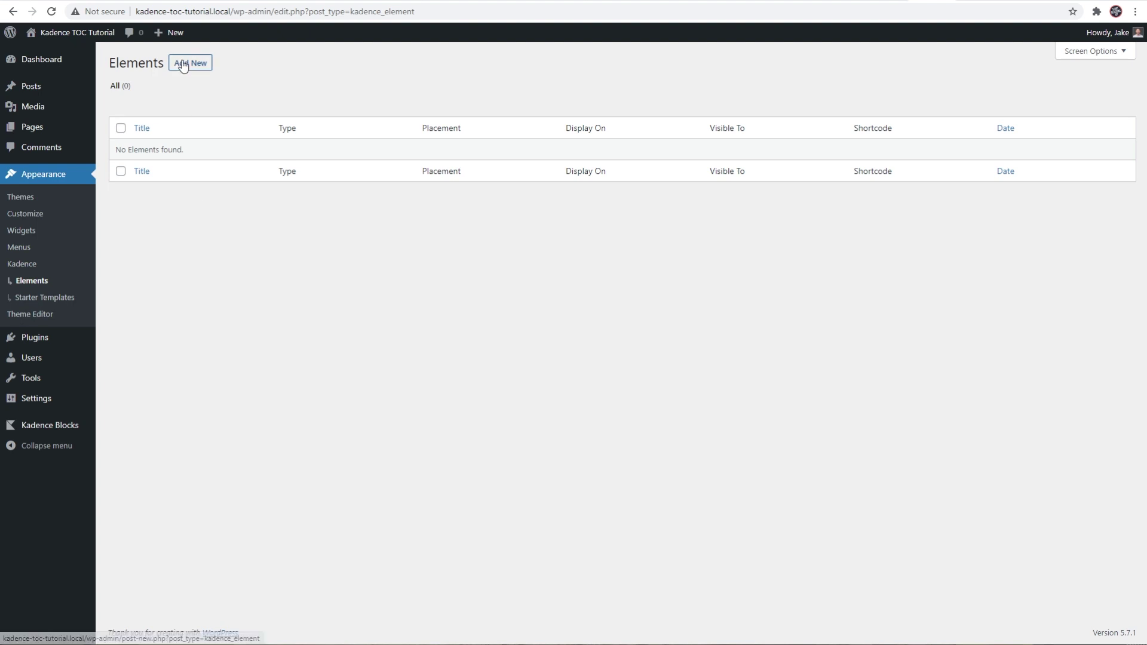
left_click(186, 66)
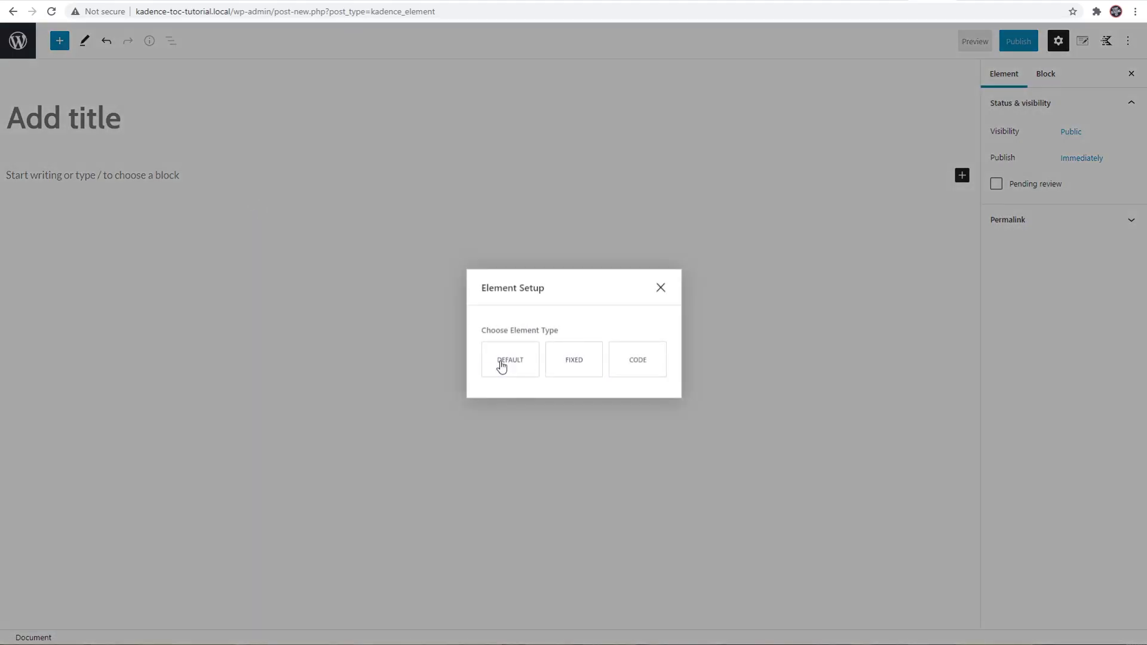
left_click(502, 366)
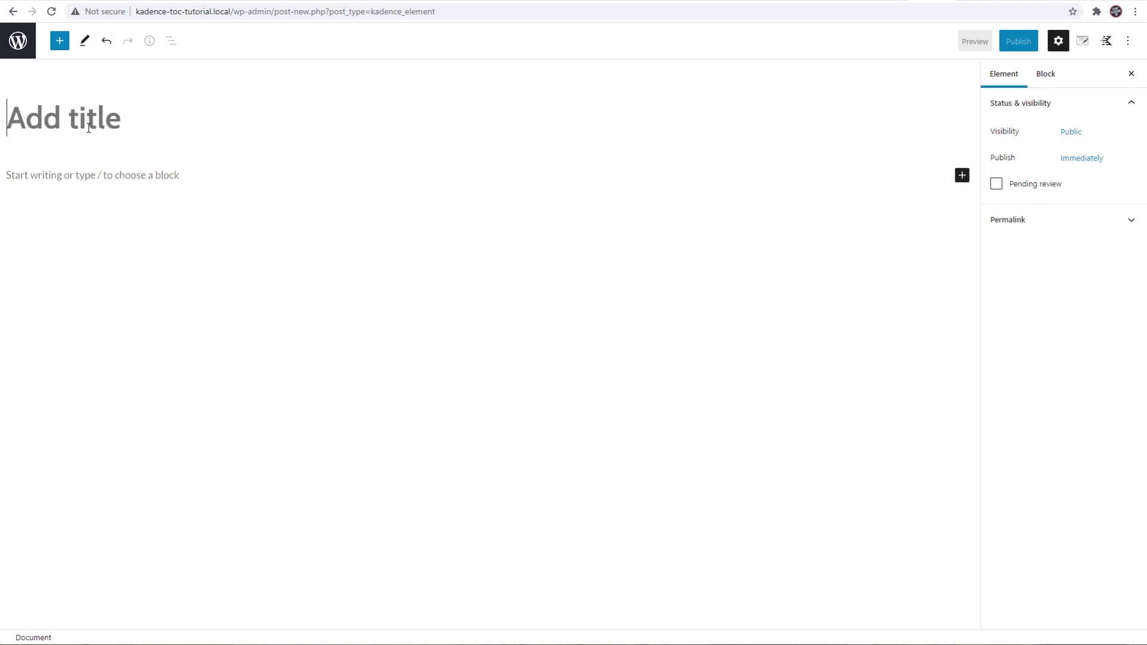
type("Mobile TOC")
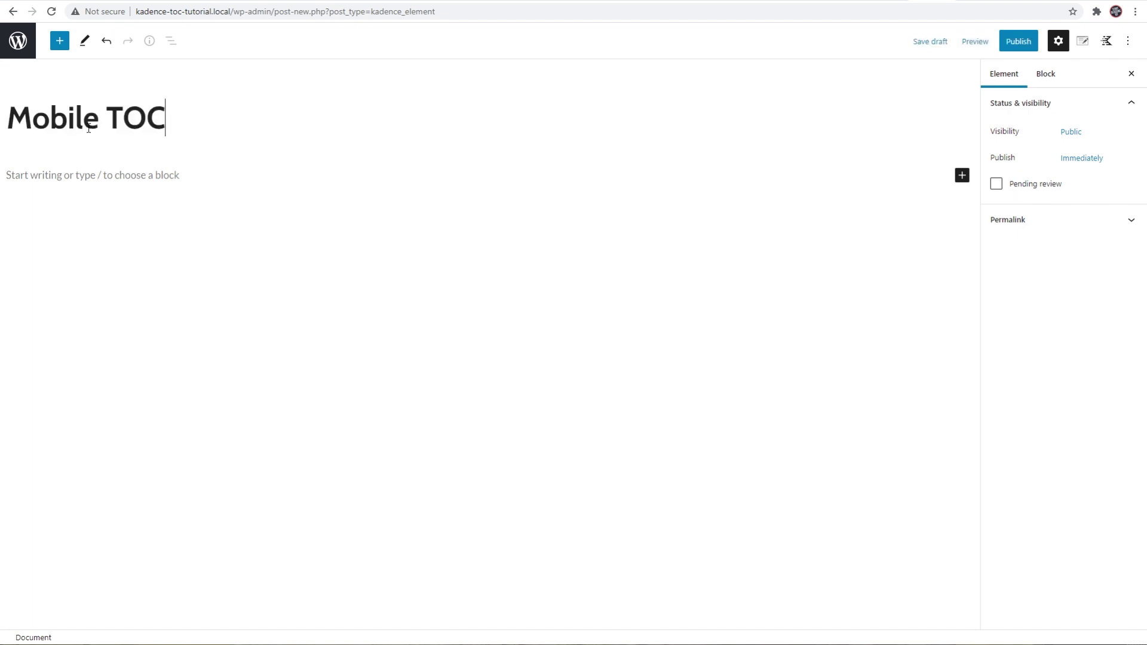
key("Return")
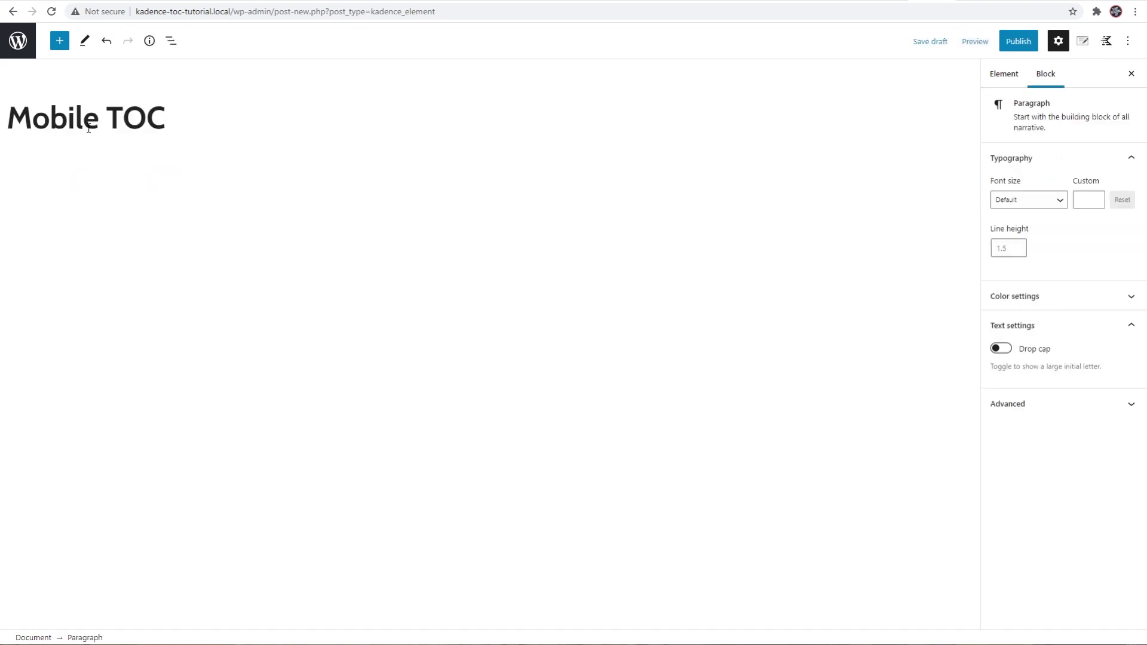
Insert a Table of Contents block below the title and exclude the h1, h5 and h6 headers from it.
type("/tab")
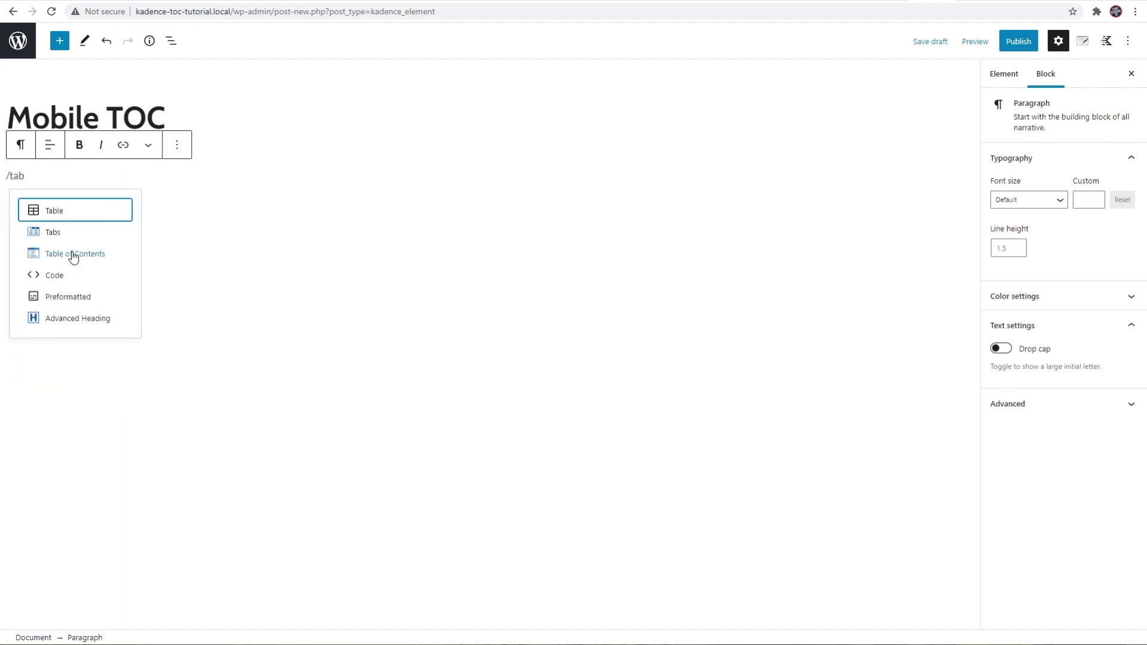
left_click(72, 257)
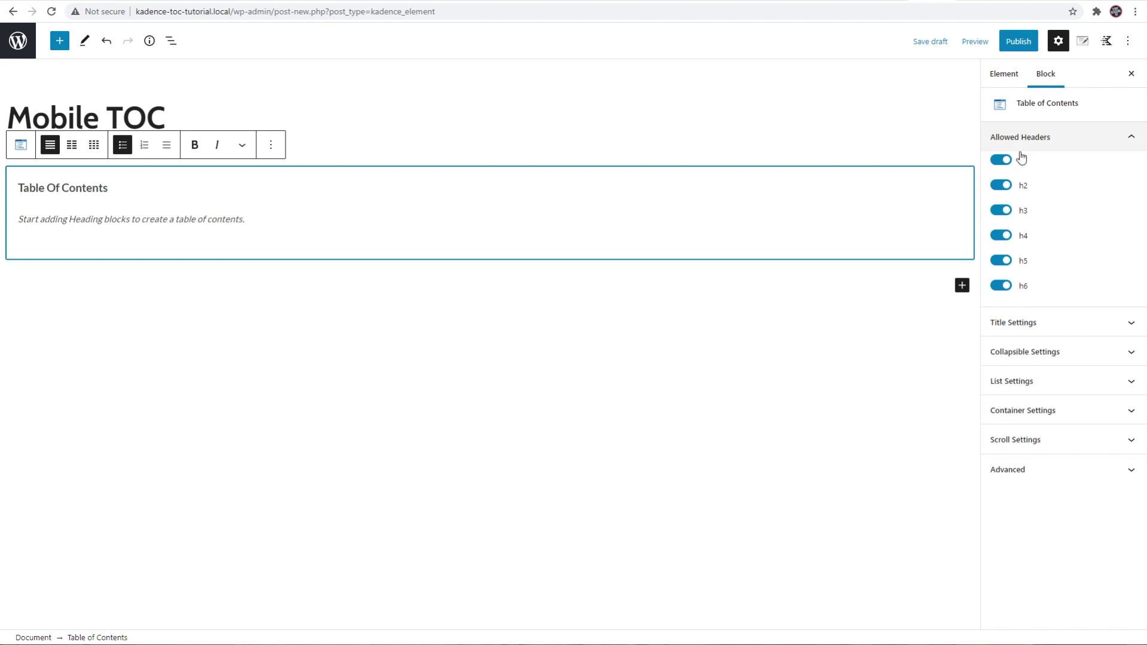
left_click(1002, 161)
left_click(1003, 261)
left_click(1004, 287)
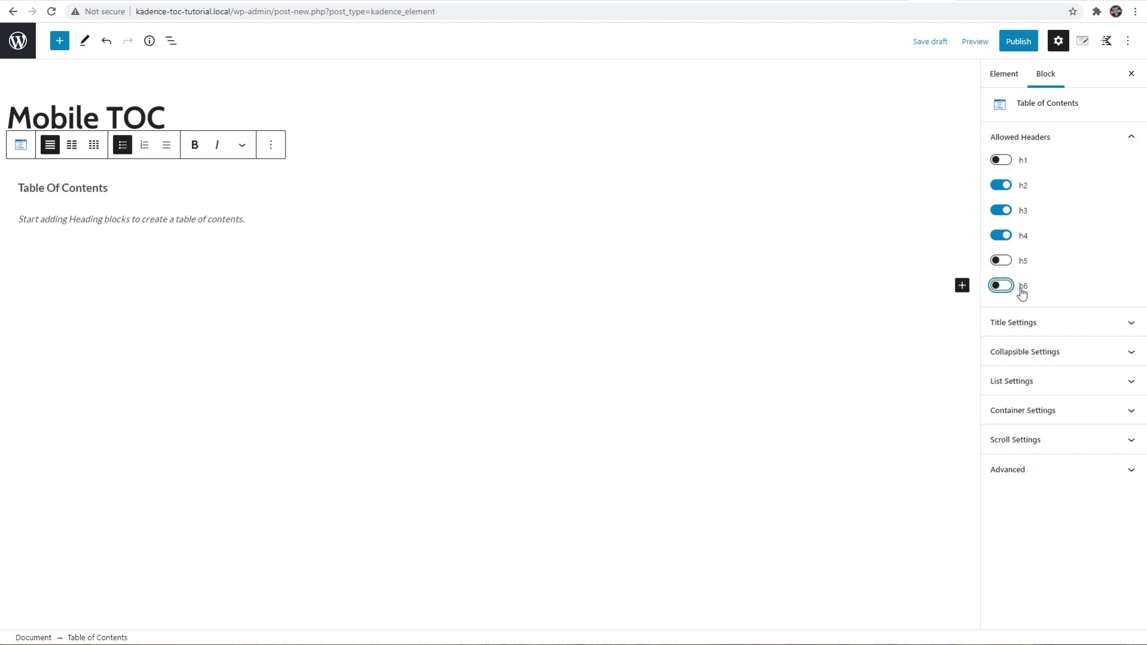
Set the table of contents container's maximum width to 400 and its content border width to 2 px.
left_click(1025, 418)
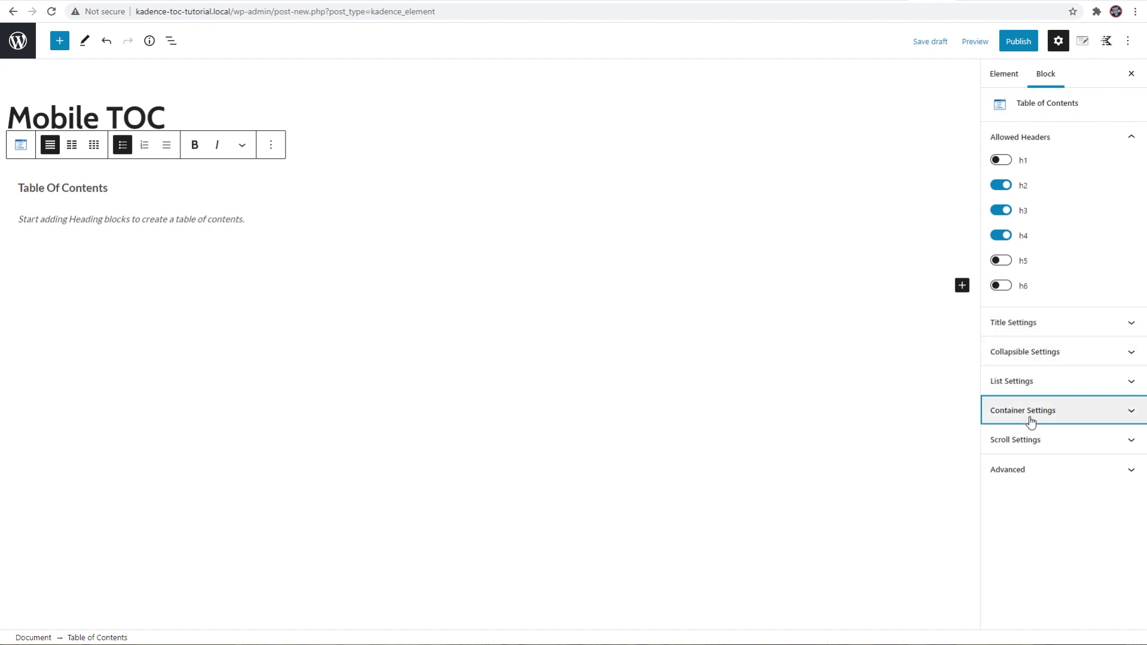
scroll(1043, 392, "down", 2)
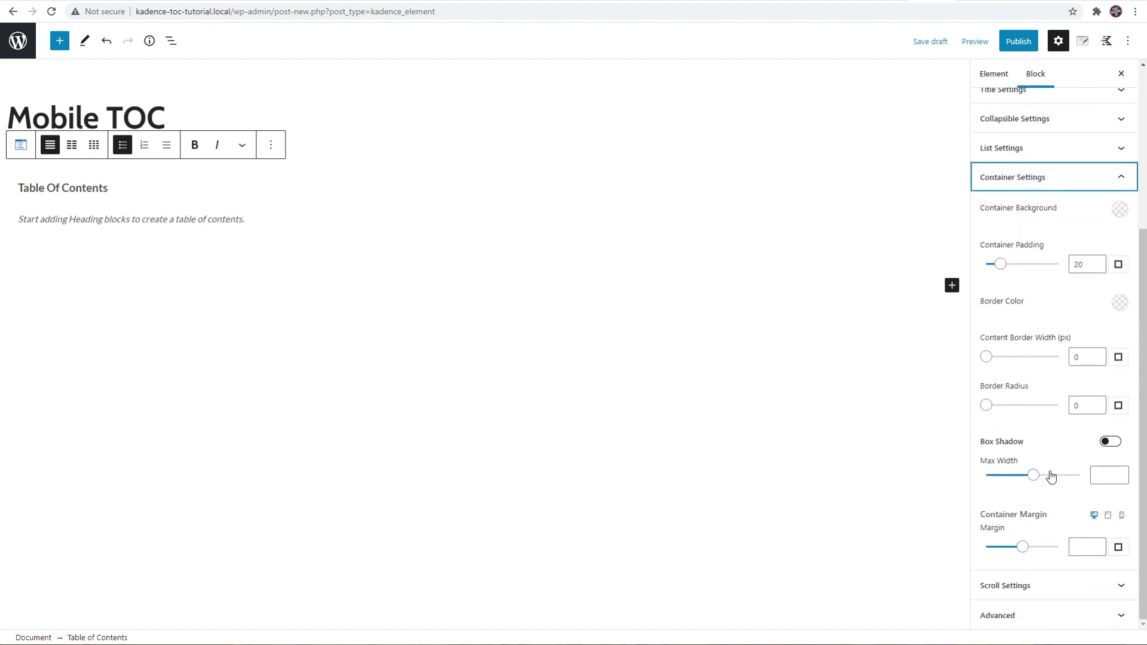
left_click(1105, 477)
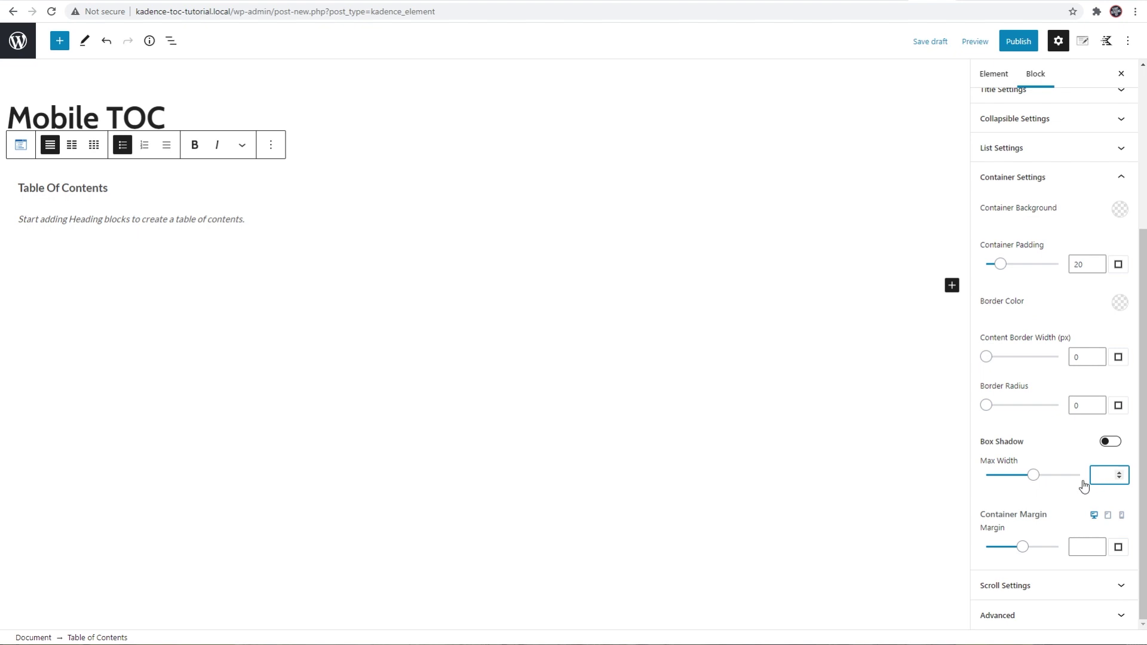
type("3")
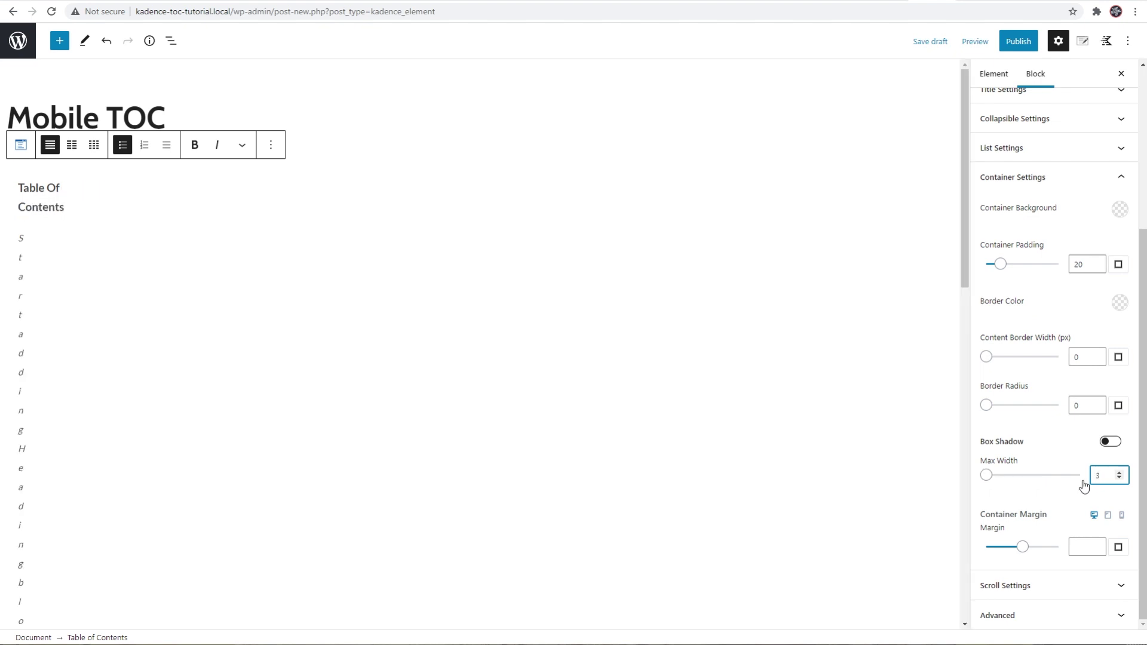
type("00")
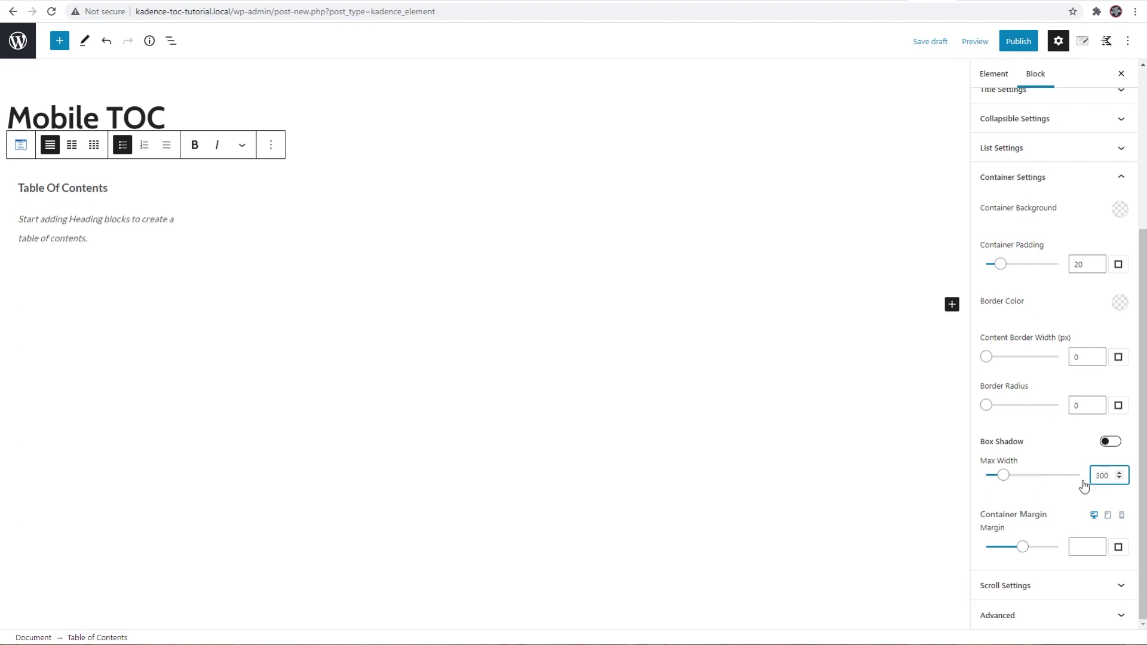
left_click(1103, 476)
key("BackSpace")
type("4")
left_click(113, 211)
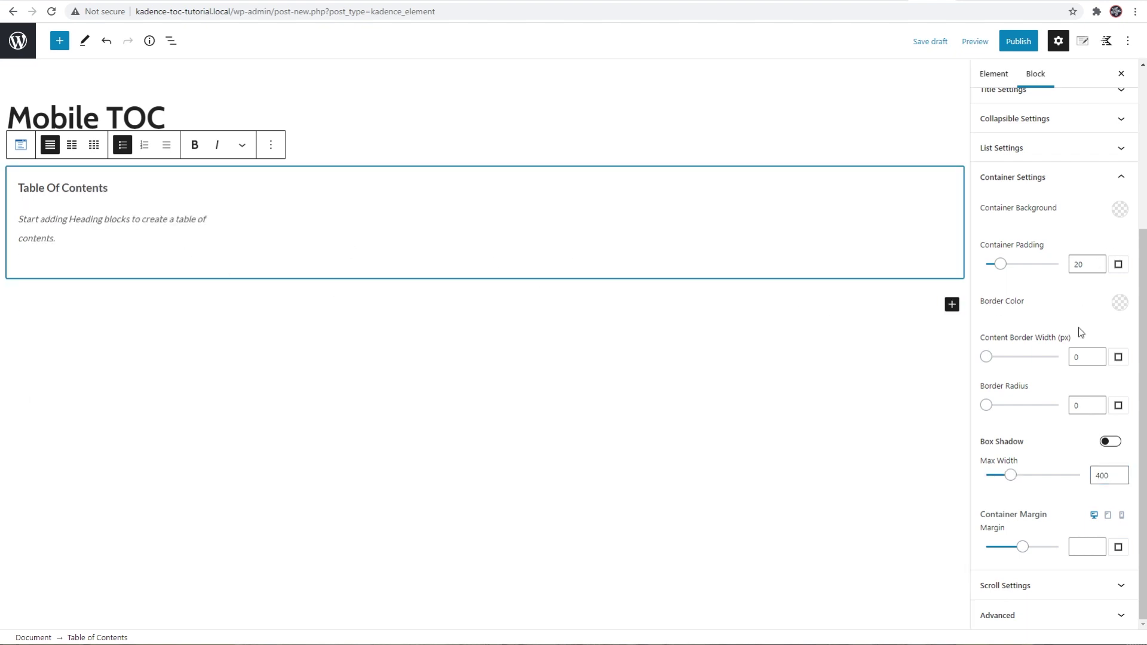
double_click(1097, 353)
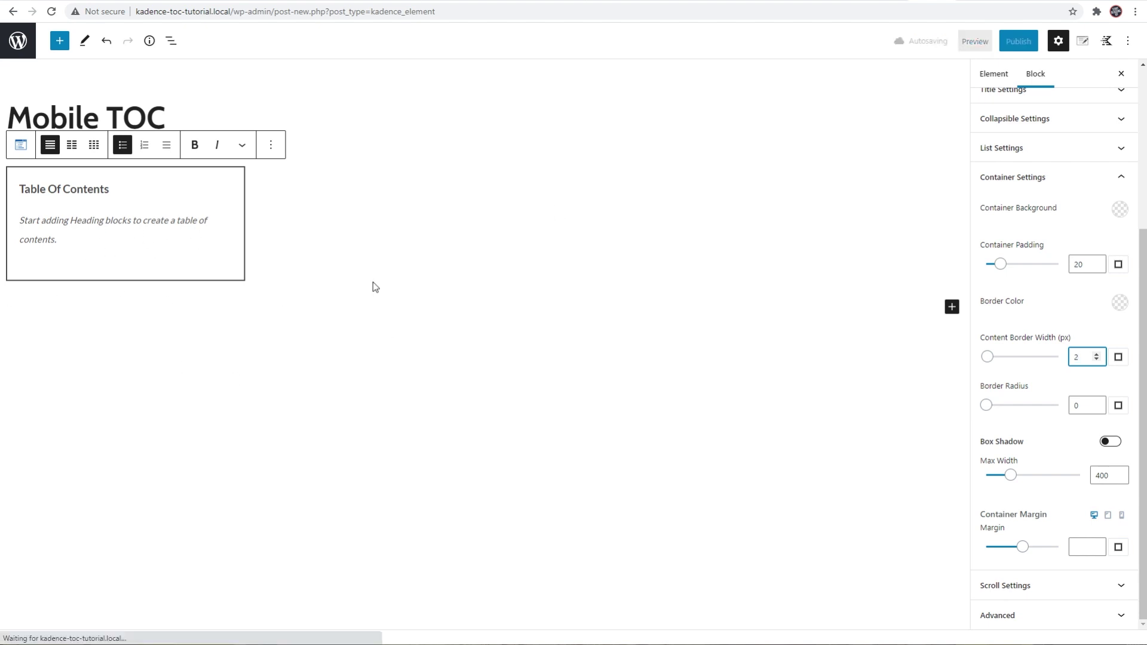
Set the Mobile TOC element's placement to After First Paragraph in the element settings.
scroll(1050, 187, "up", 1)
scroll(1050, 187, "up", 4)
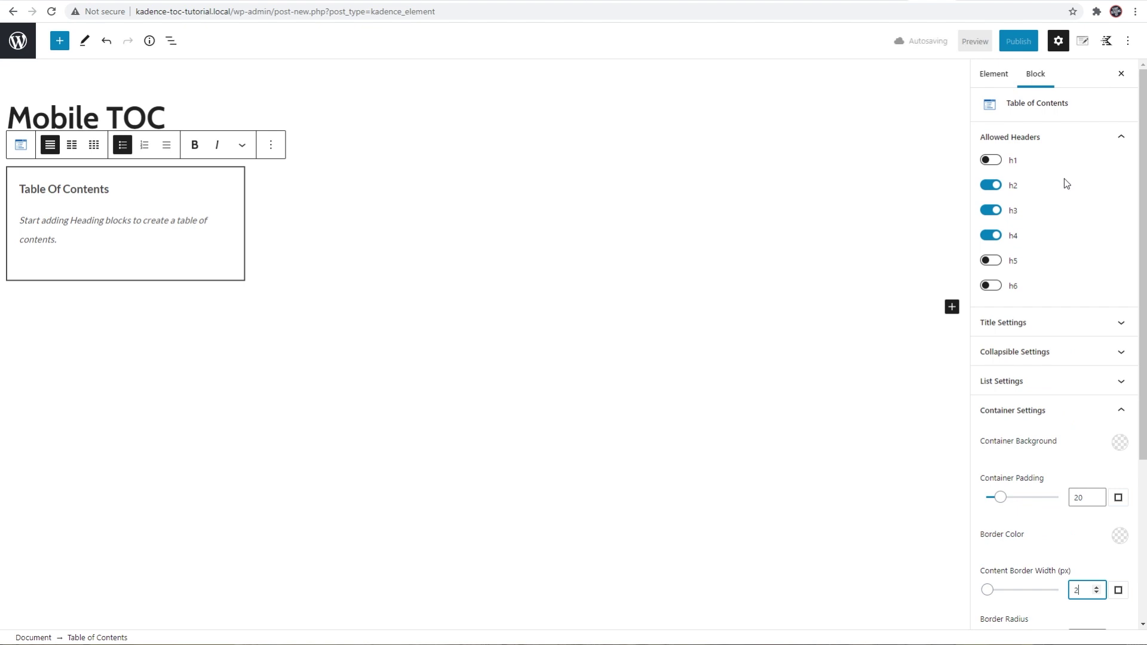
left_click(1084, 41)
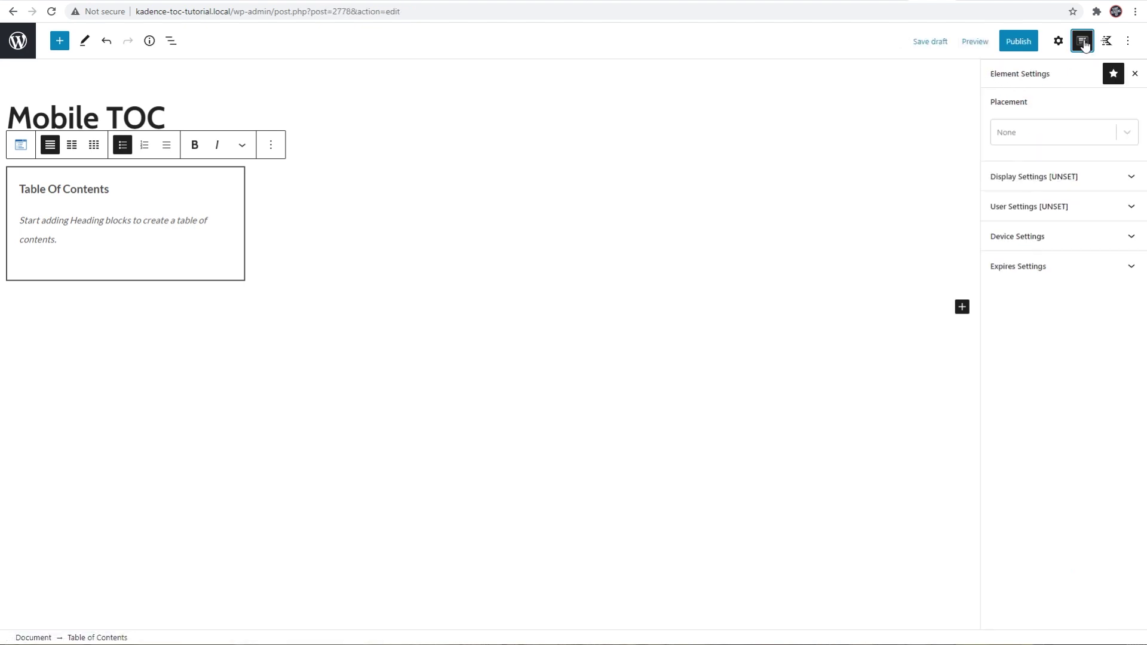
left_click(1046, 135)
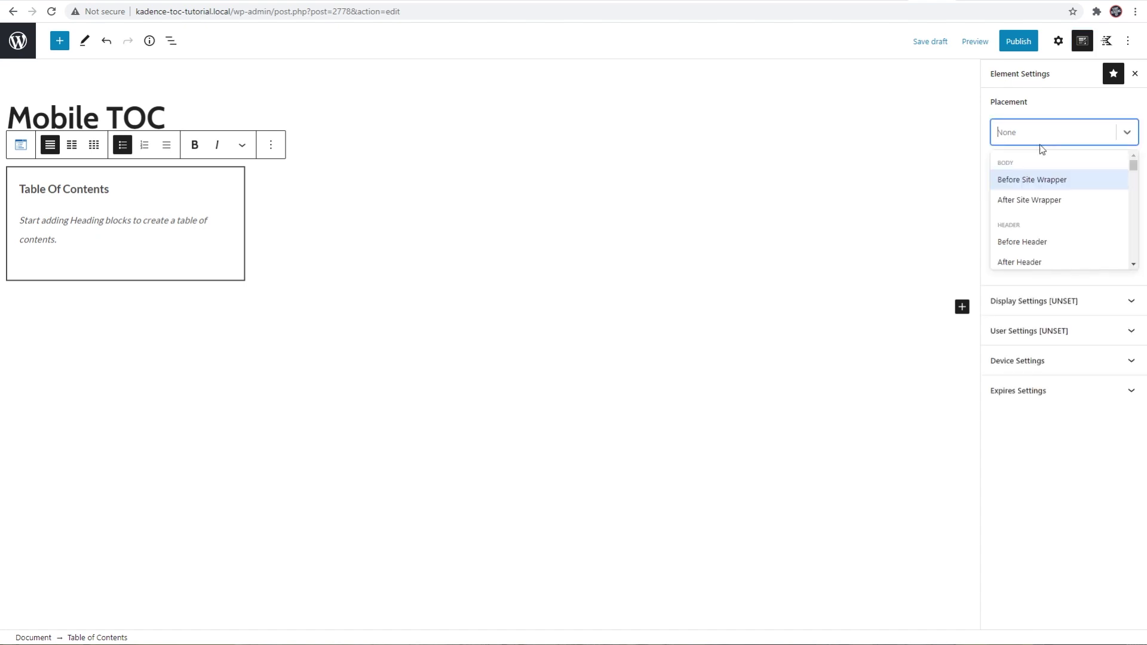
scroll(1042, 225, "down", 2)
scroll(1046, 222, "down", 5)
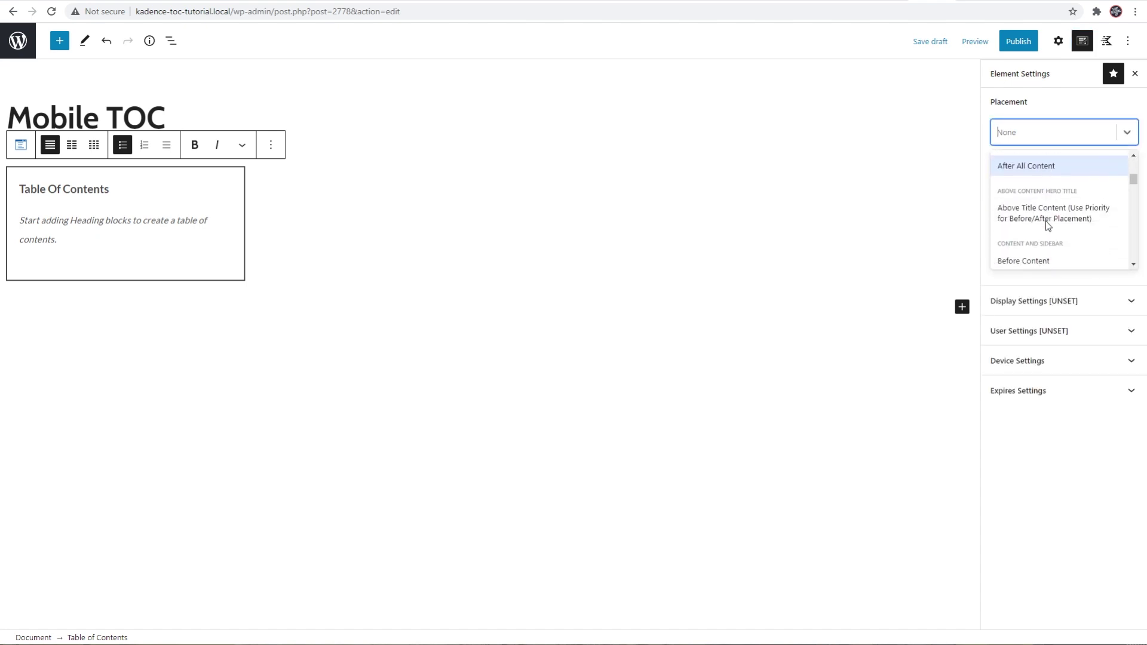
scroll(1046, 222, "down", 6)
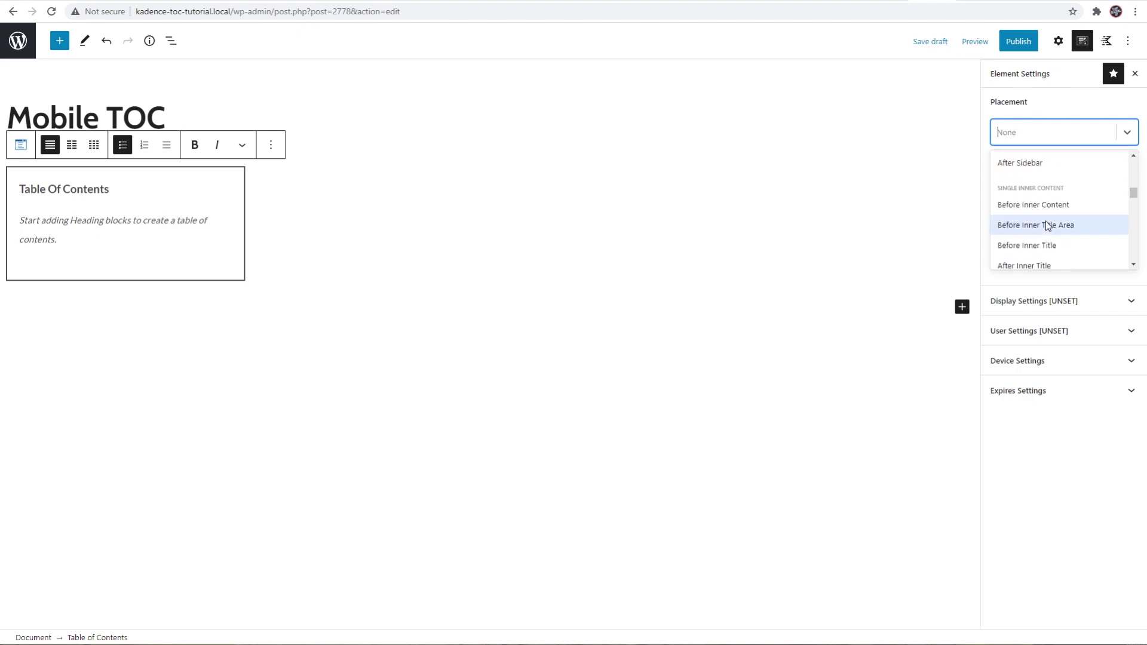
scroll(1046, 221, "up", 2)
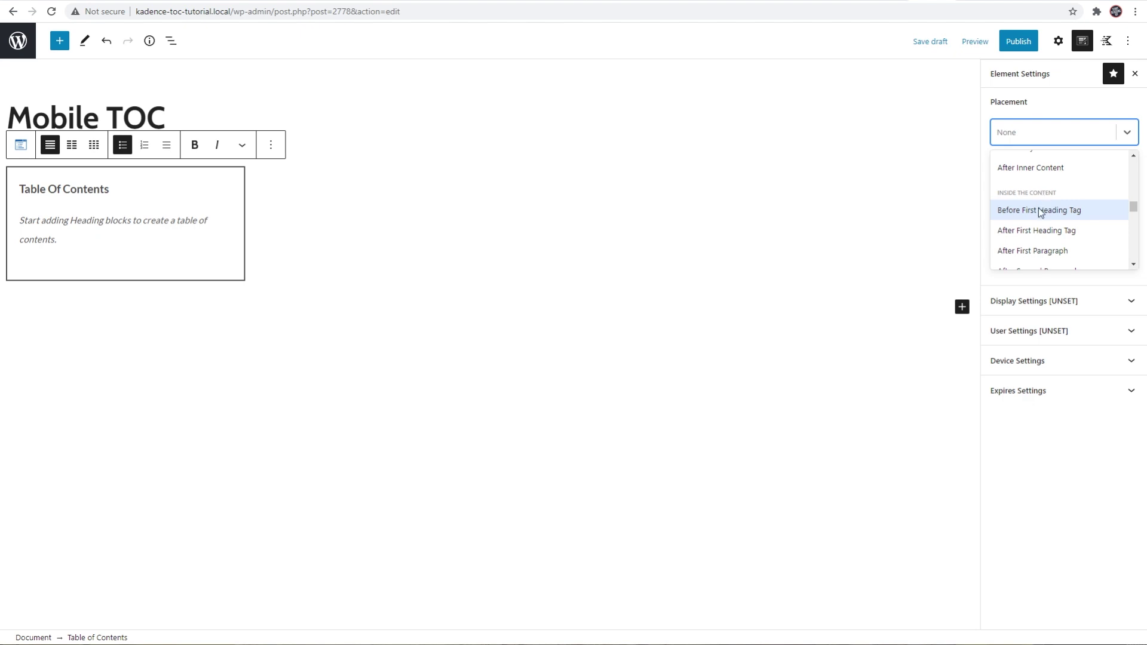
scroll(1040, 206, "down", 2)
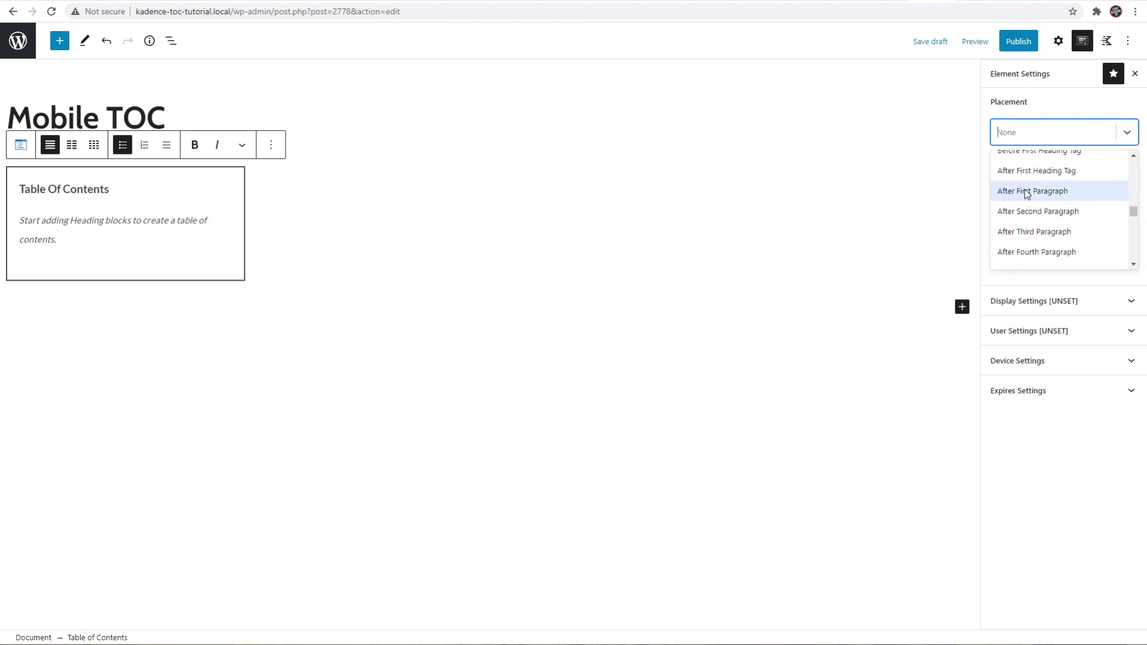
left_click(1035, 190)
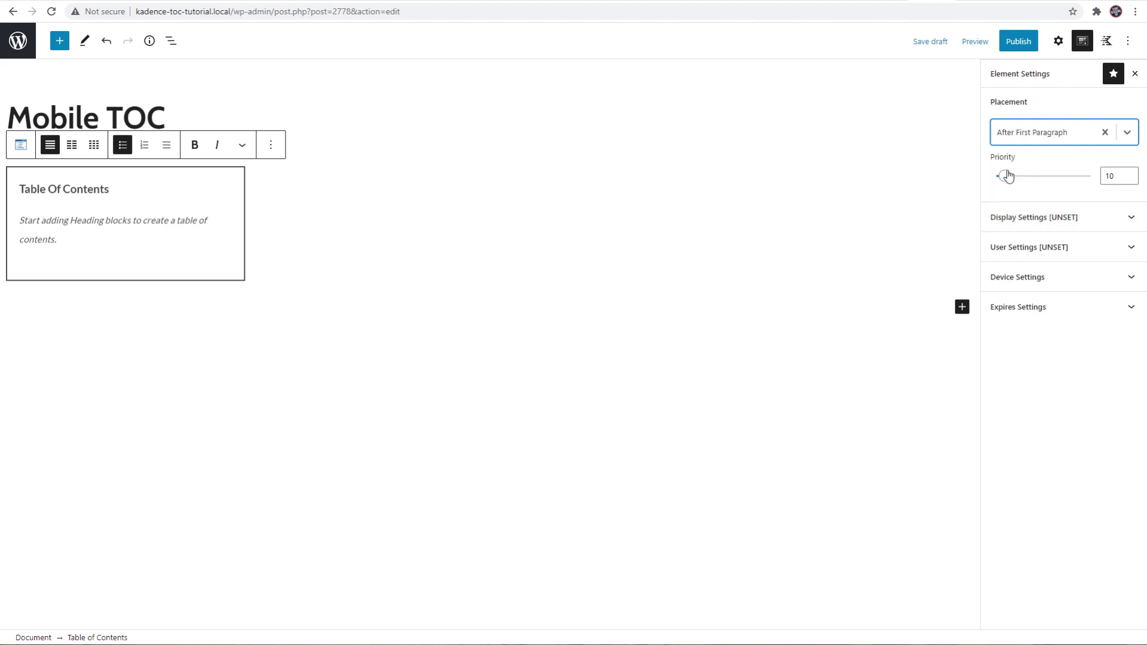
Set the element's display rule to show on Single Posts.
left_click(1050, 219)
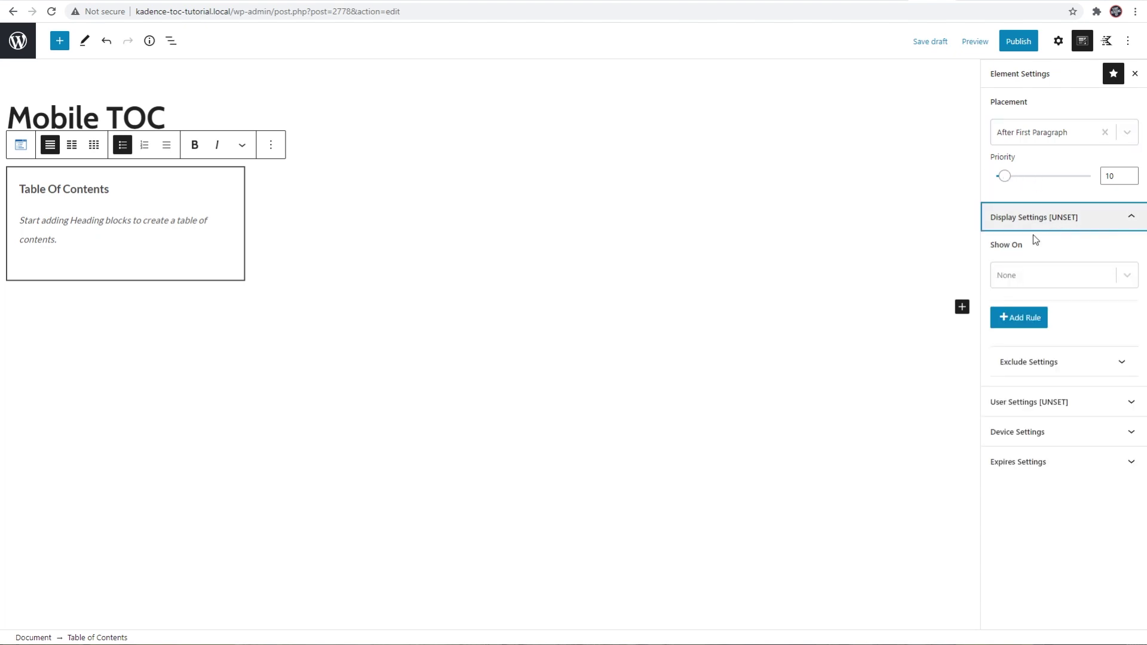
left_click(1032, 275)
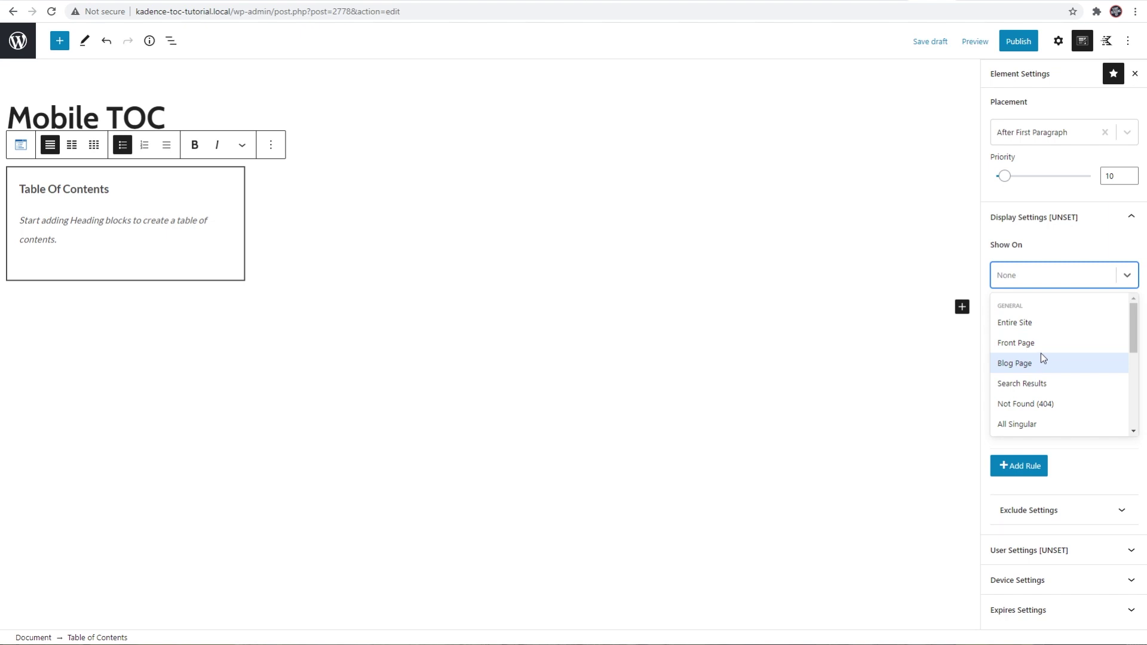
scroll(1042, 356, "down", 3)
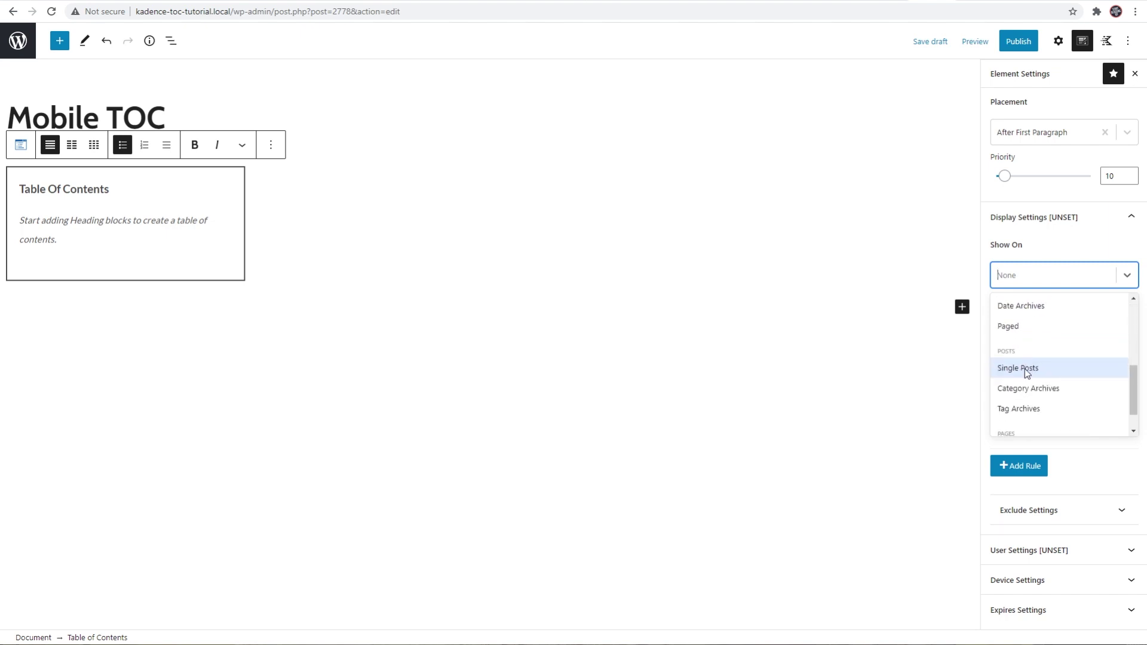
left_click(1024, 368)
left_click(1058, 221)
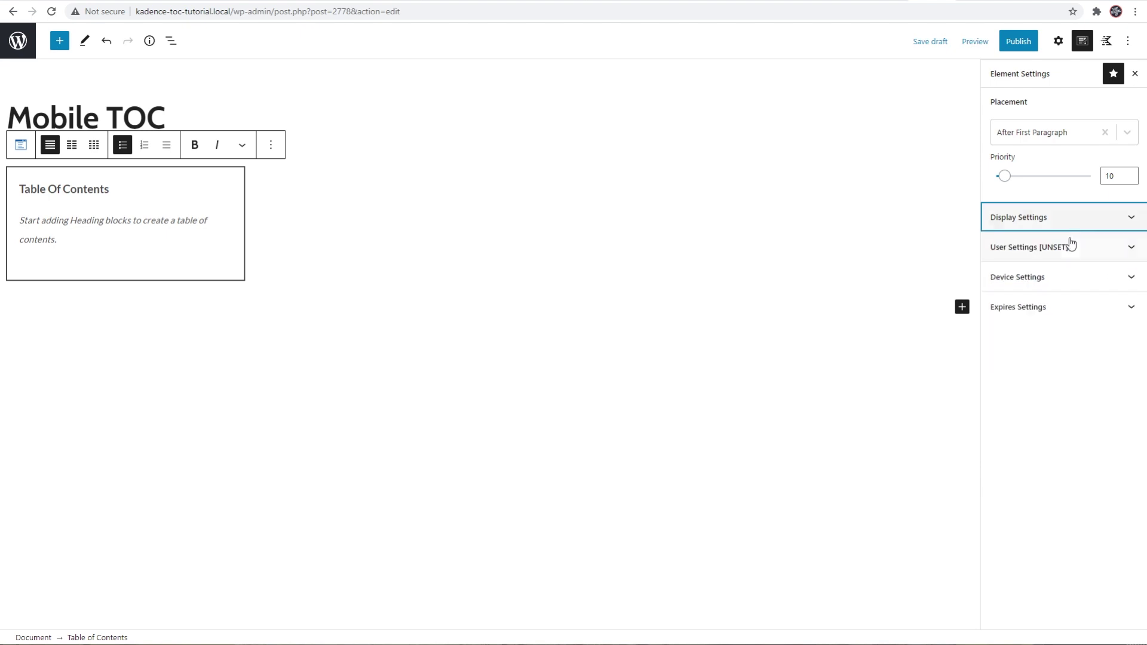
left_click(1045, 223)
Make the element visible to All Users in its user settings.
left_click(1026, 445)
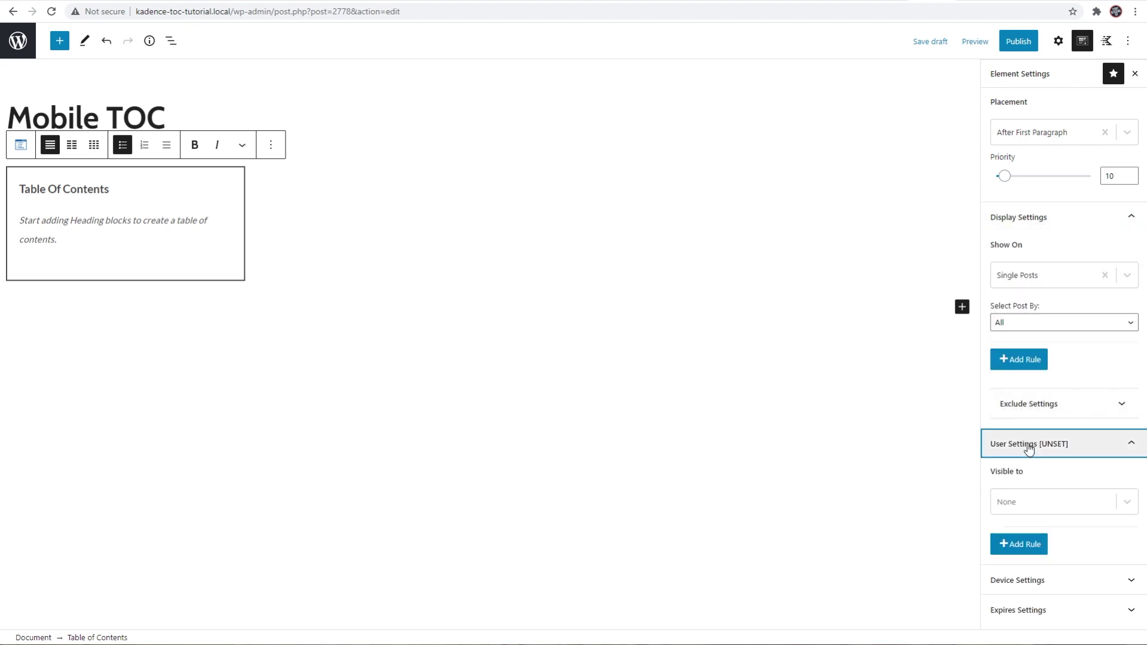
left_click(1020, 501)
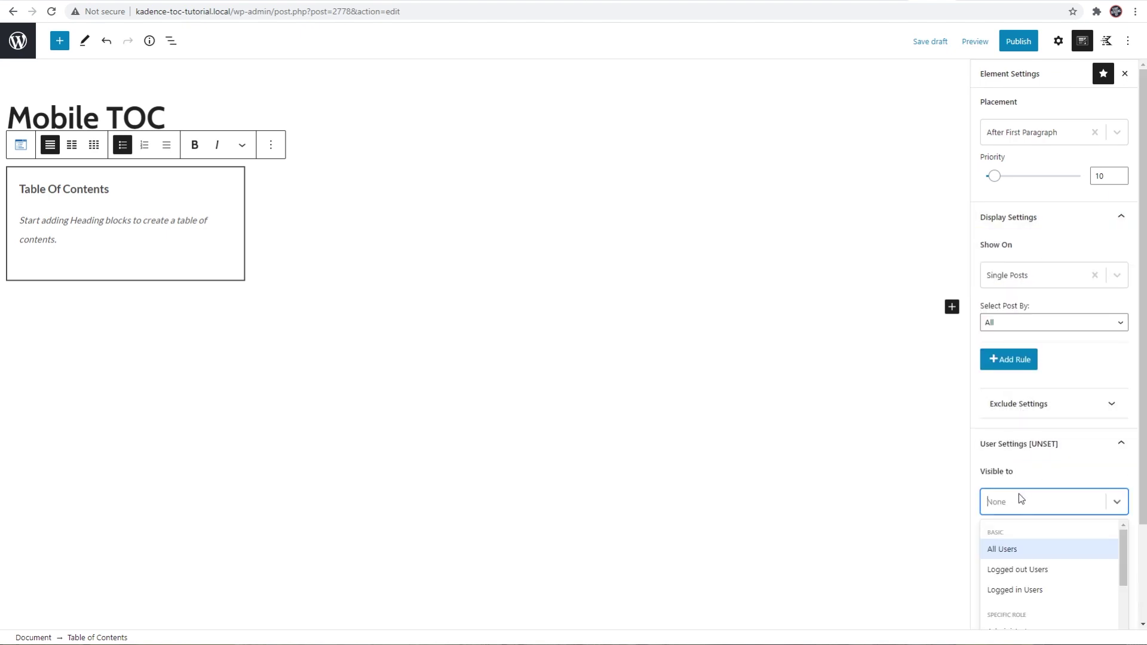
left_click(1012, 547)
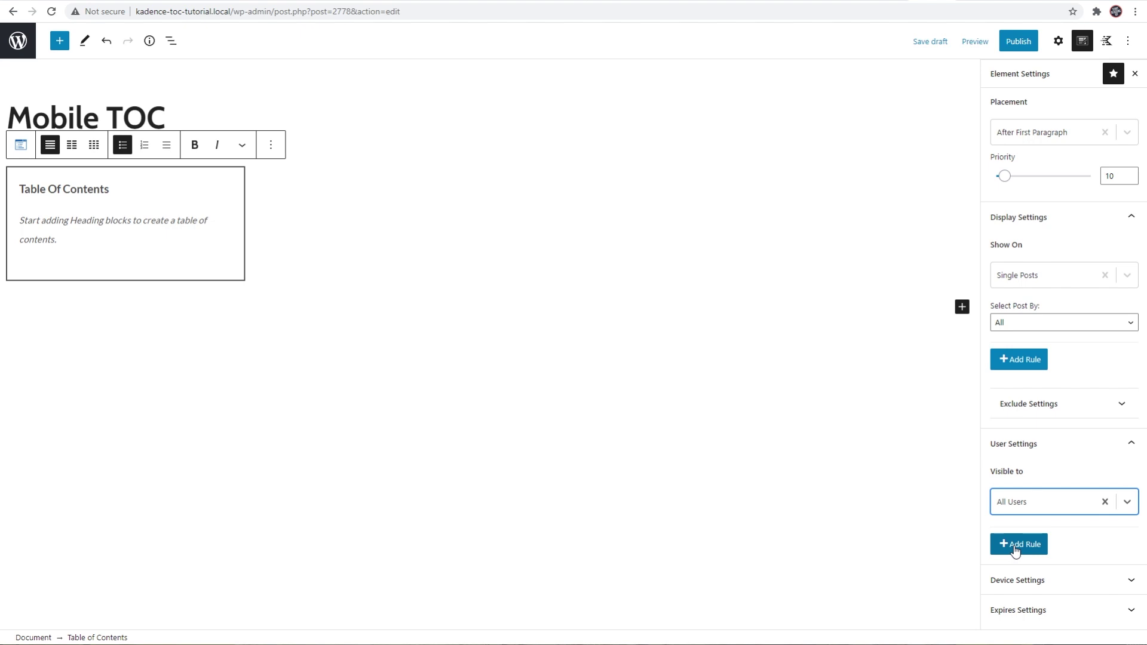
Restrict the Mobile TOC element to Mobile and Tablet in its device settings, and publish the element.
left_click(1050, 583)
scroll(1049, 490, "down", 1)
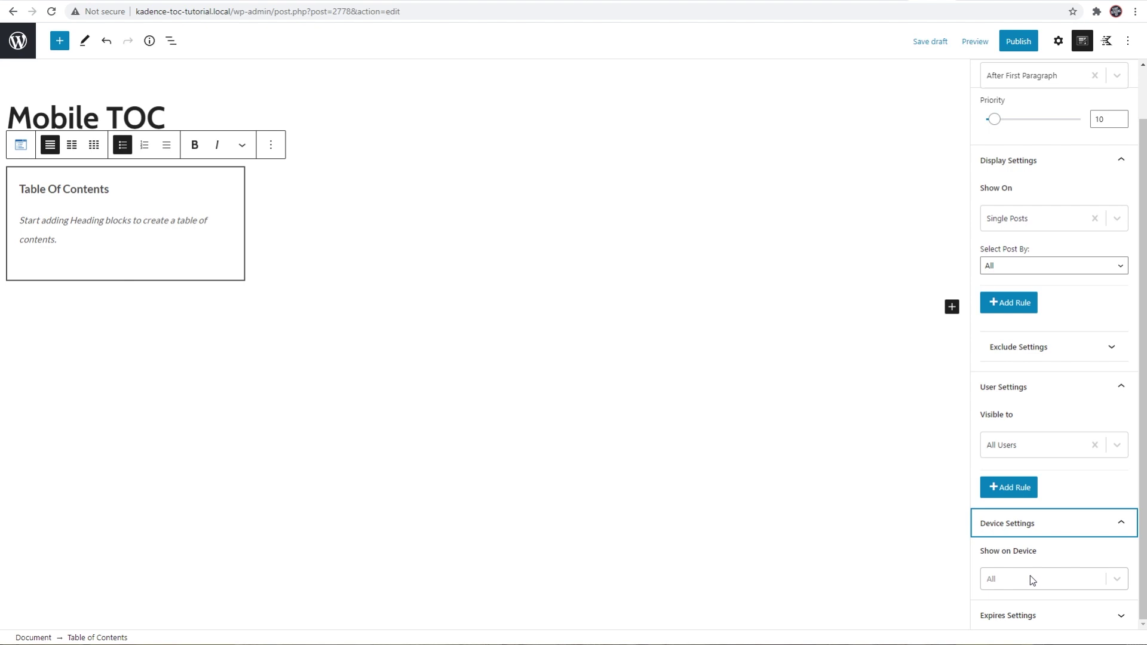
left_click(1028, 581)
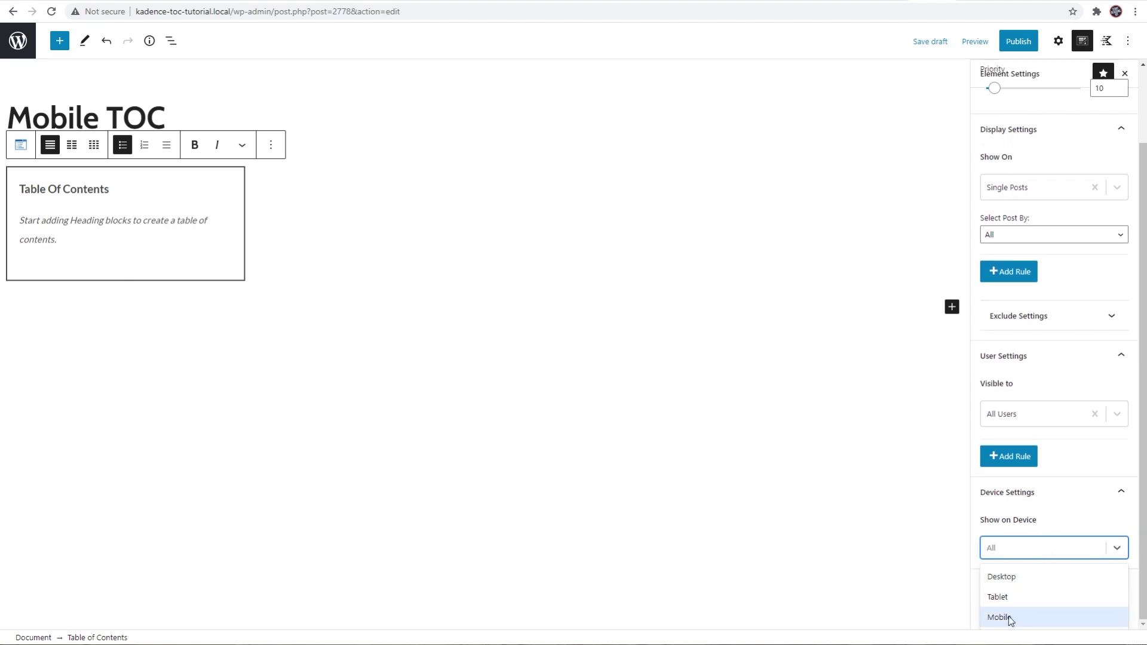
left_click(1009, 616)
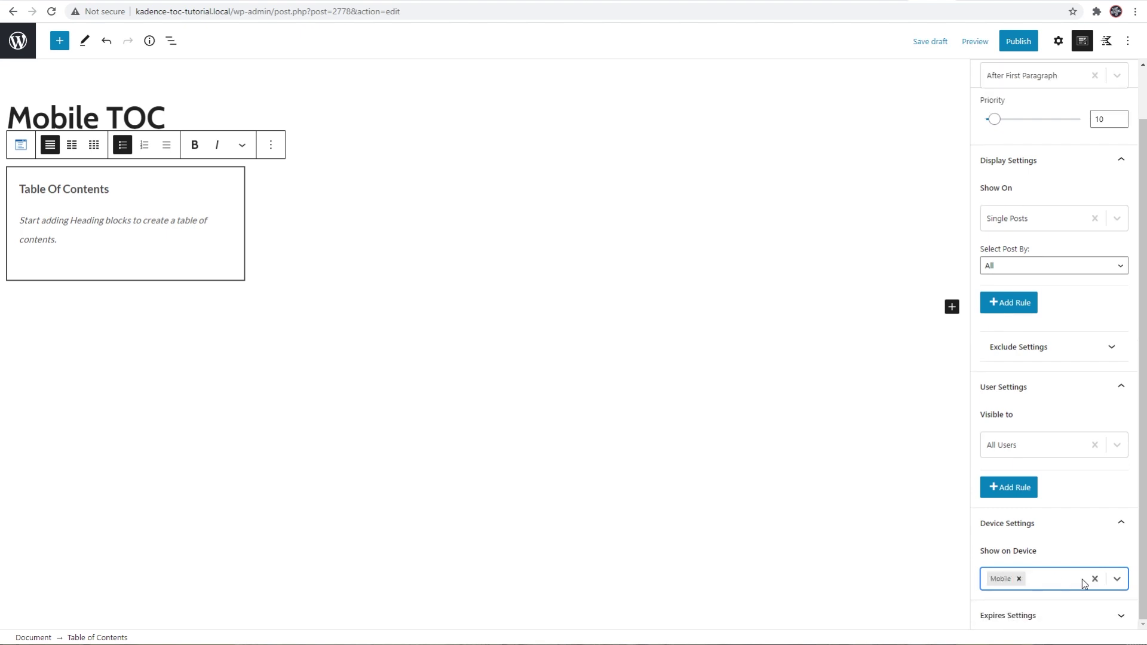
left_click(1117, 583)
left_click(1015, 617)
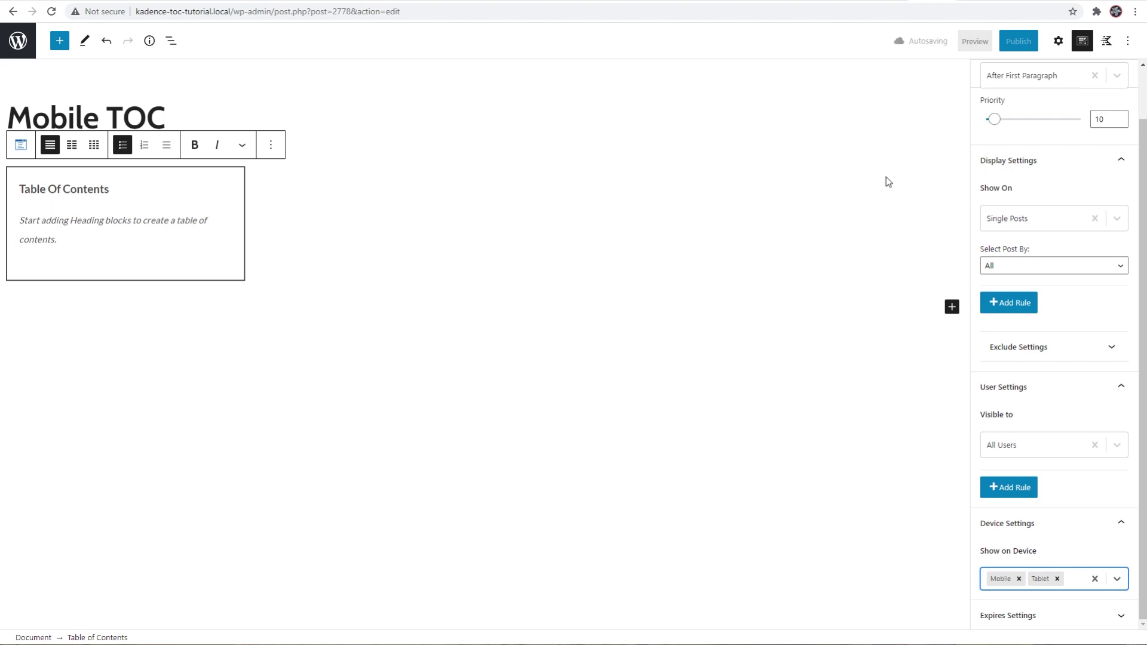
left_click(1020, 43)
left_click(1021, 41)
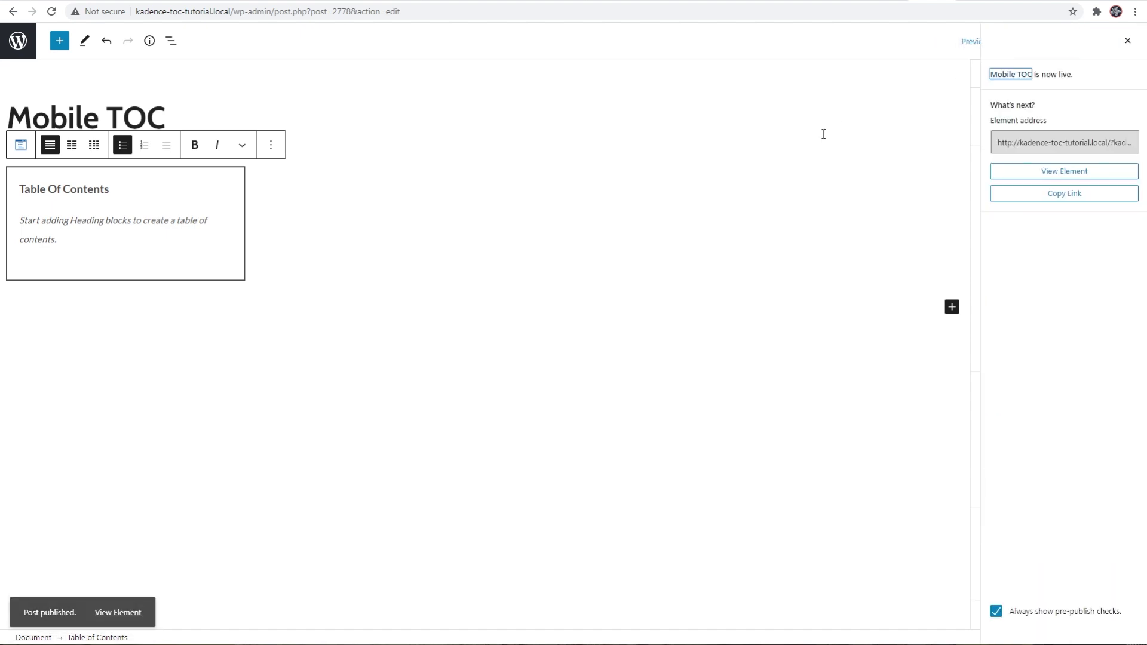
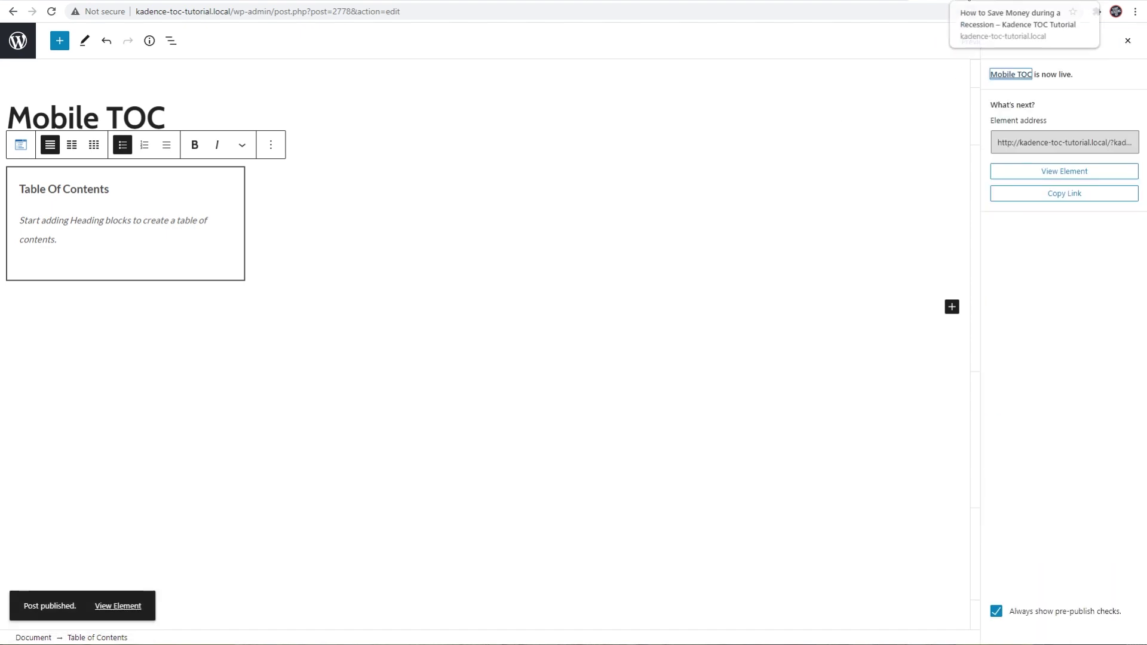
Reload the preview of the "How to Save Money during a Recession" post and display it in mobile device emulation.
left_click(52, 12)
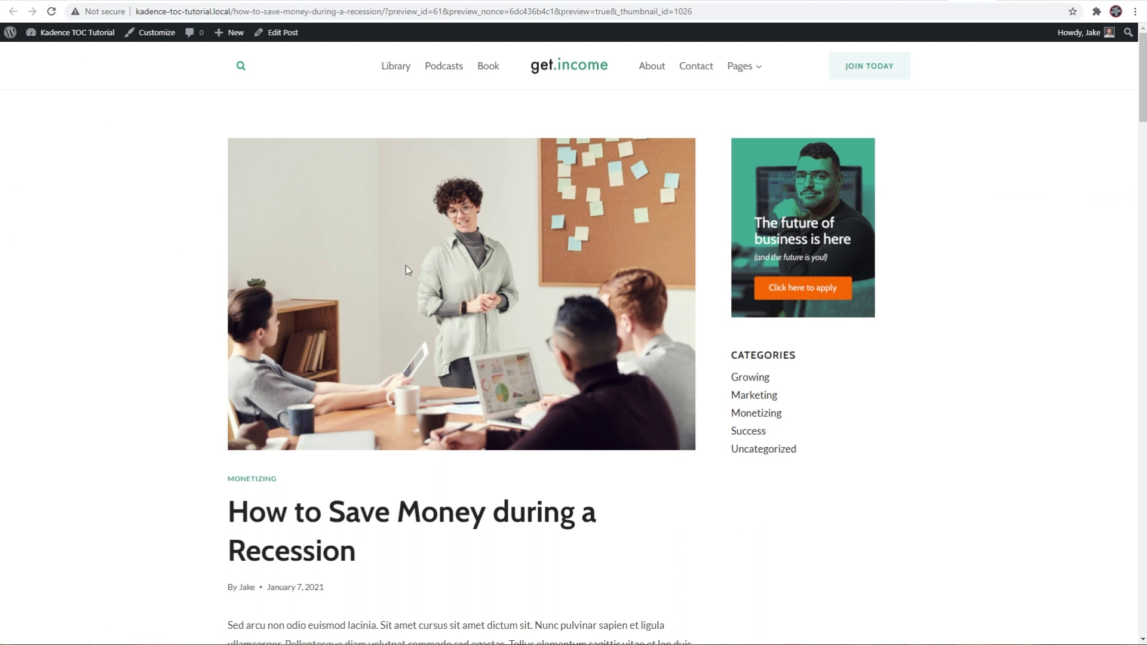
key("ctrl+shift+i")
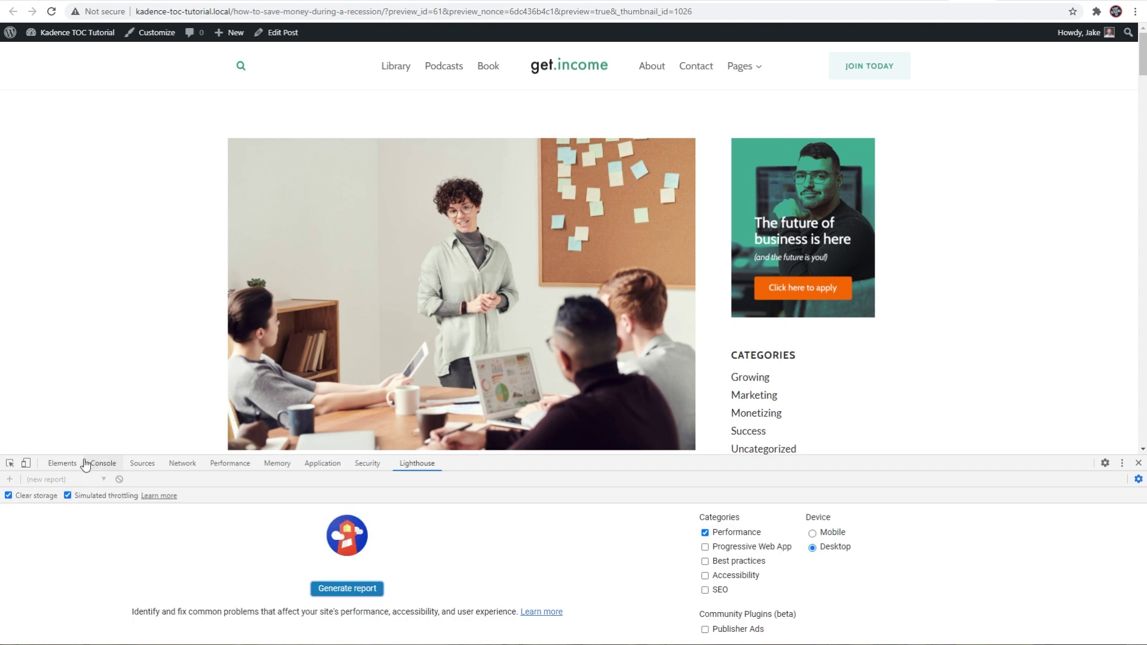
left_click(27, 466)
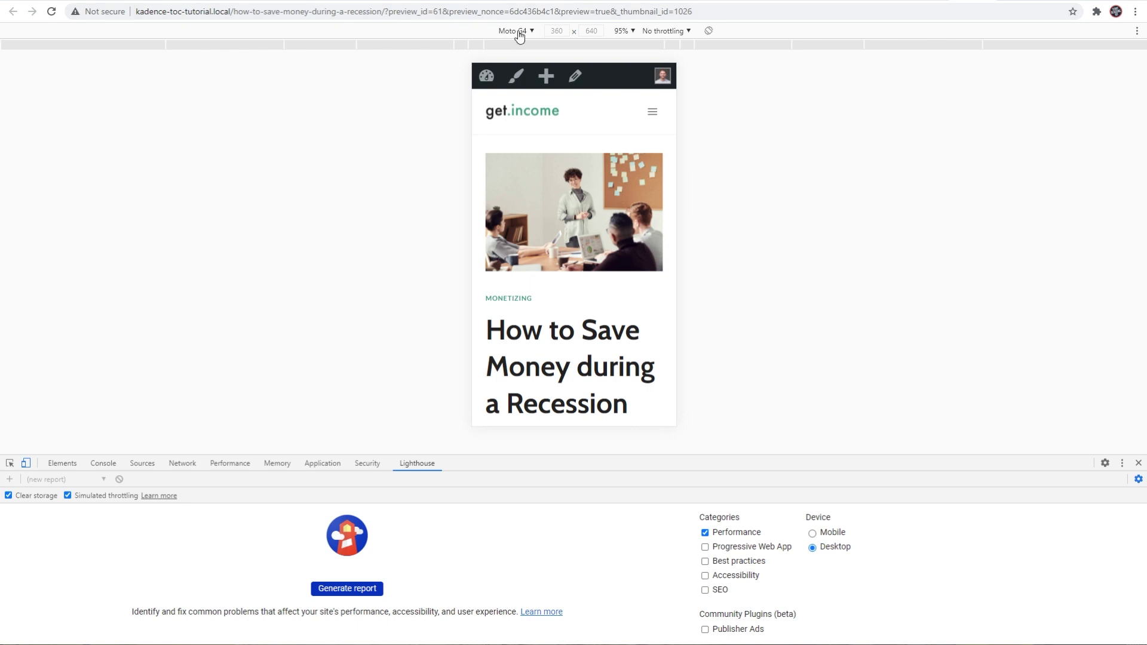
Examine the table of contents' placement after the first paragraph and its list of headings in the mobile preview of the post.
scroll(586, 216, "down", 5)
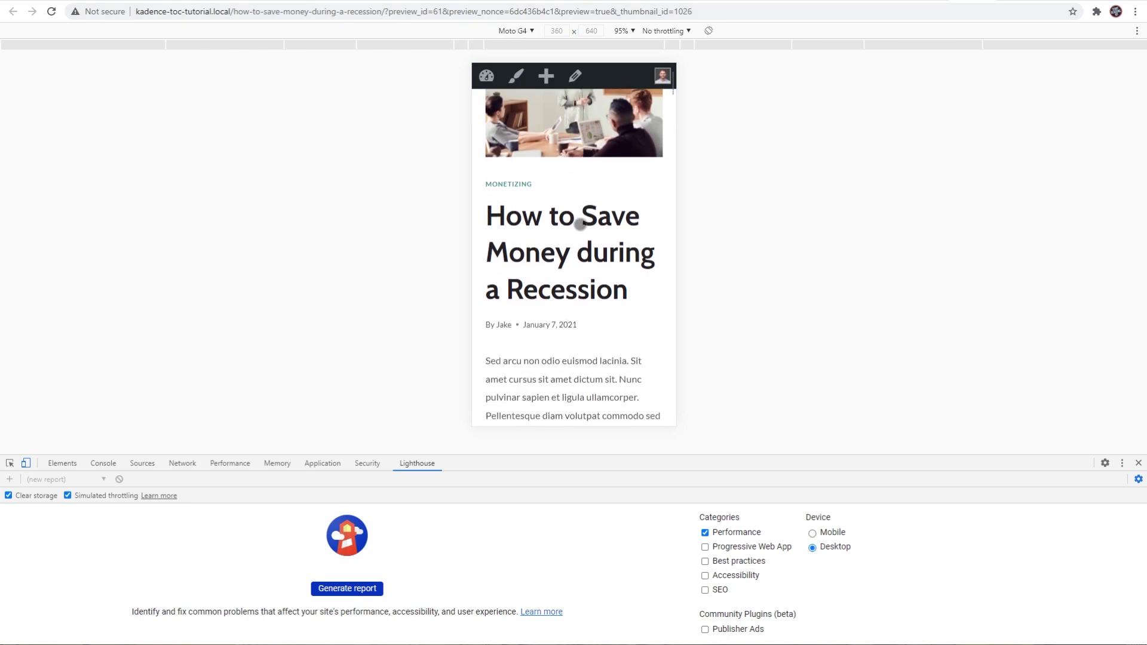
scroll(585, 212, "down", 2)
scroll(564, 177, "down", 1)
scroll(493, 135, "up", 1)
scroll(548, 248, "down", 2)
scroll(541, 257, "down", 1)
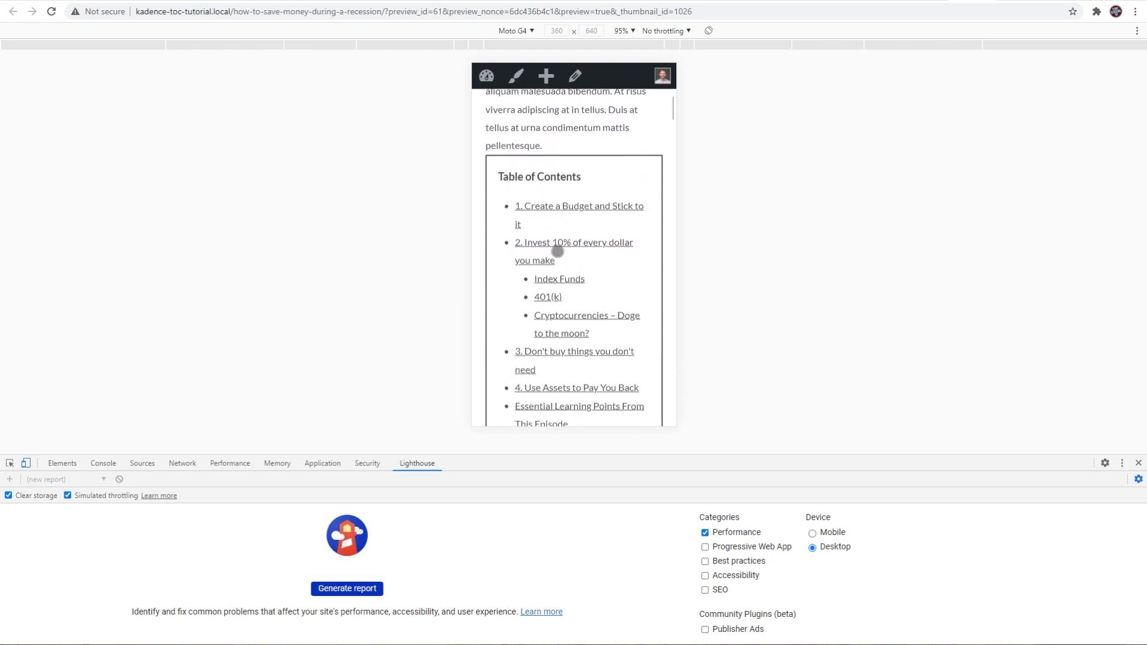
scroll(564, 244, "down", 2)
scroll(559, 236, "up", 2)
scroll(568, 263, "down", 2)
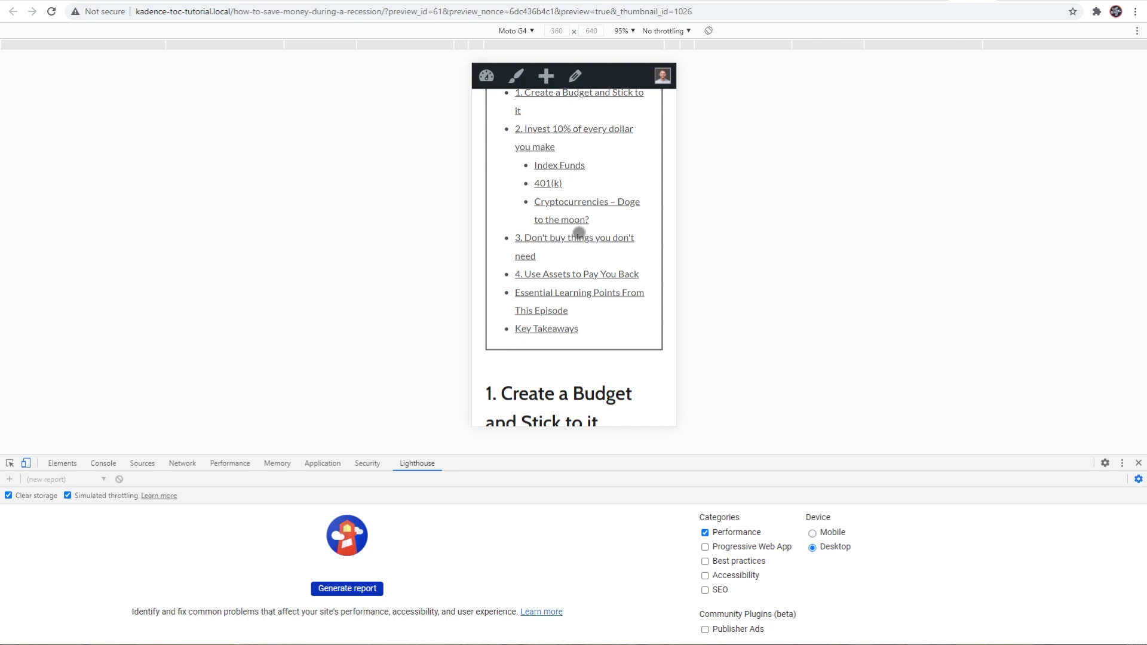
scroll(595, 236, "up", 2)
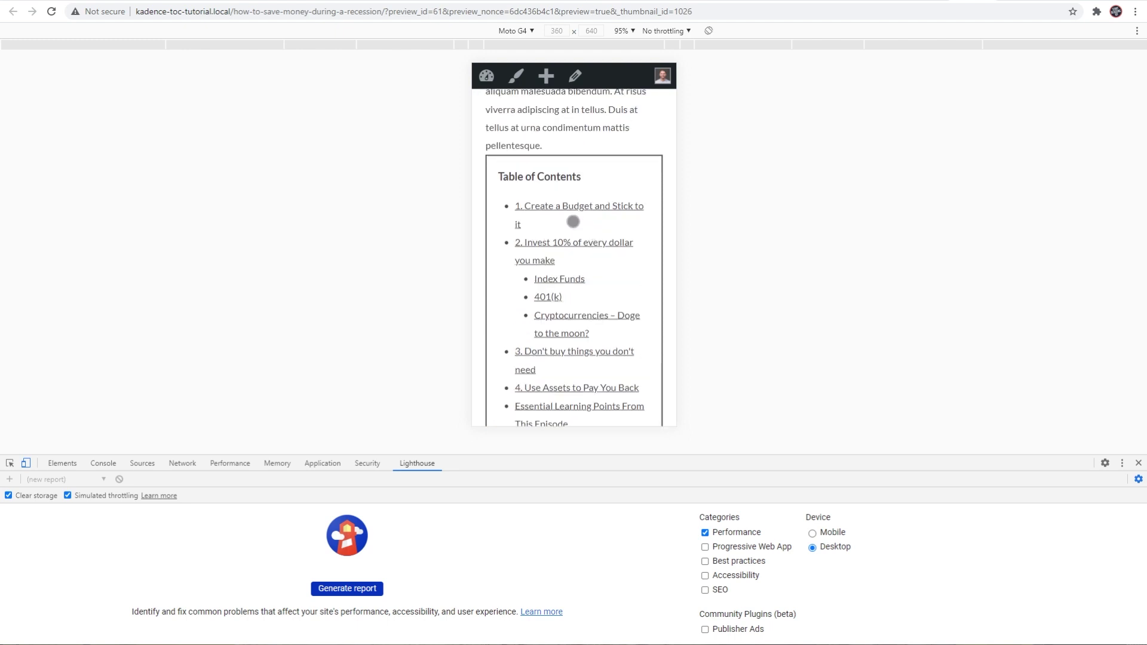
scroll(570, 247, "down", 2)
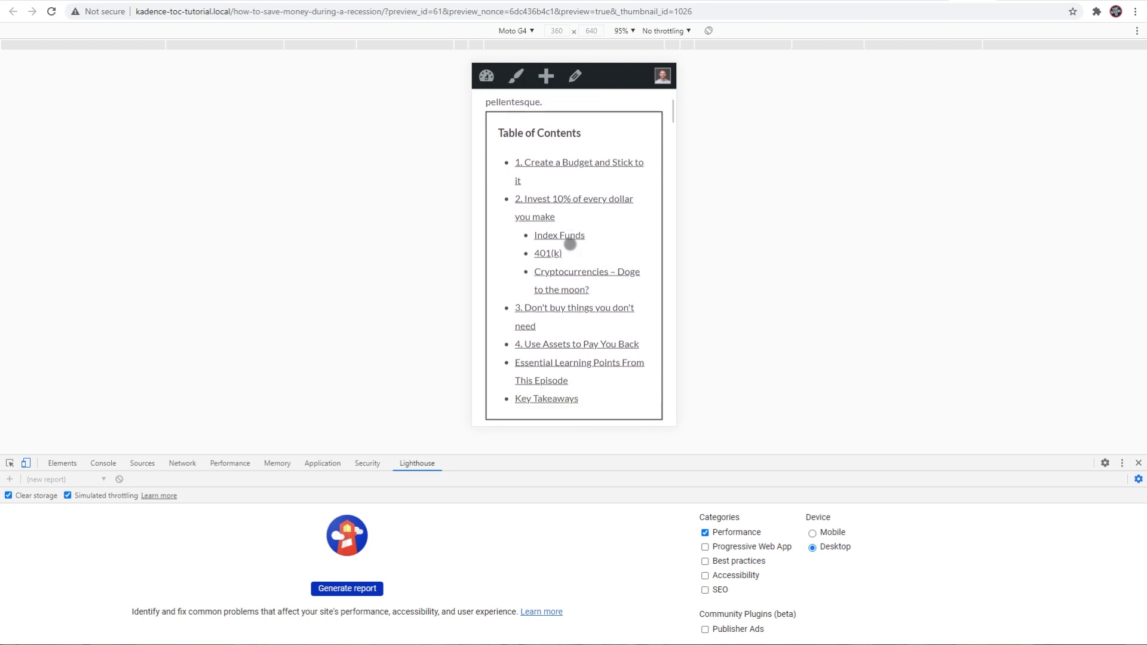
scroll(582, 285, "down", 1)
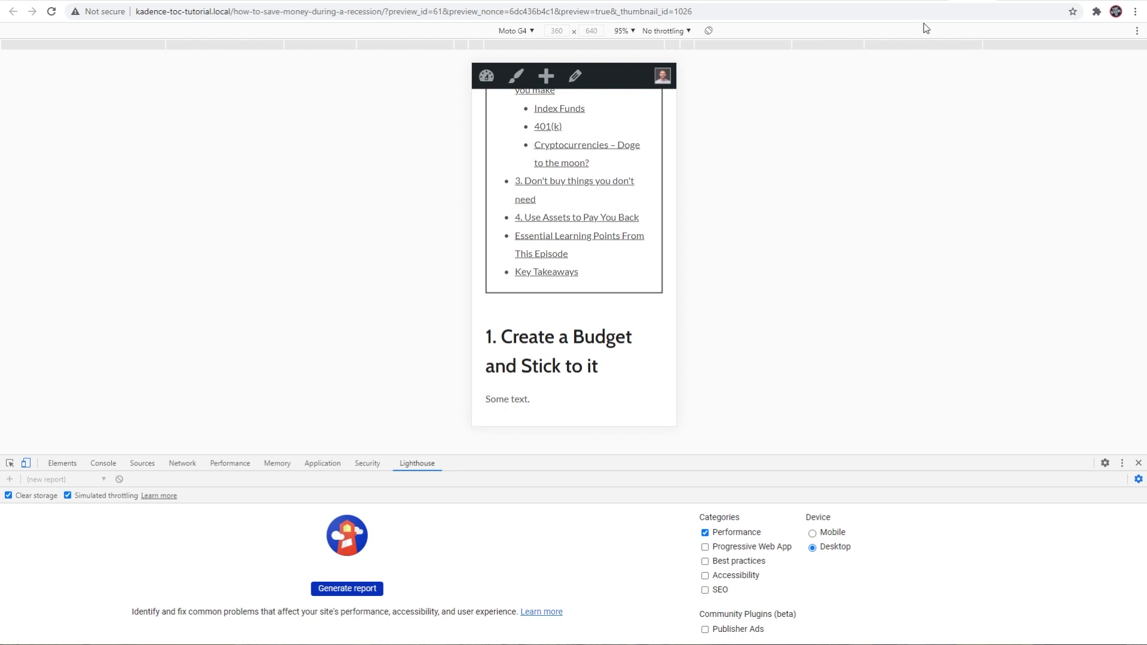
Switch the post preview back to desktop view and check the area around the first paragraph.
left_click(26, 466)
scroll(434, 272, "up", 8)
scroll(451, 322, "down", 2)
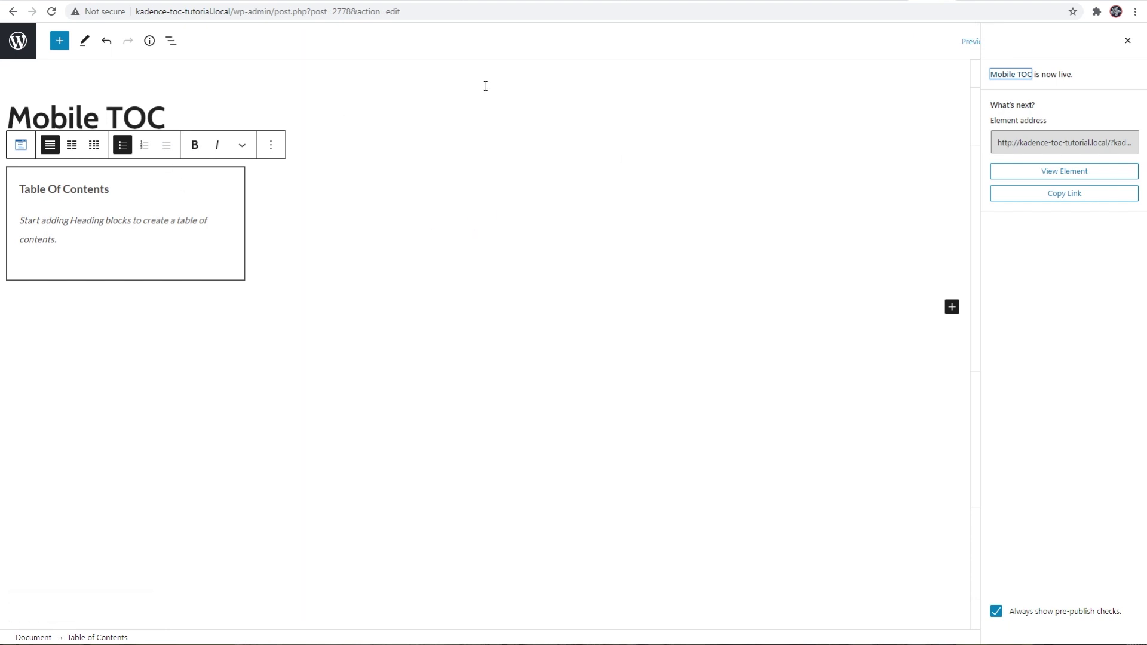
Return to the Elements list and create a new Default element titled "Desktop TOC".
left_click(1128, 41)
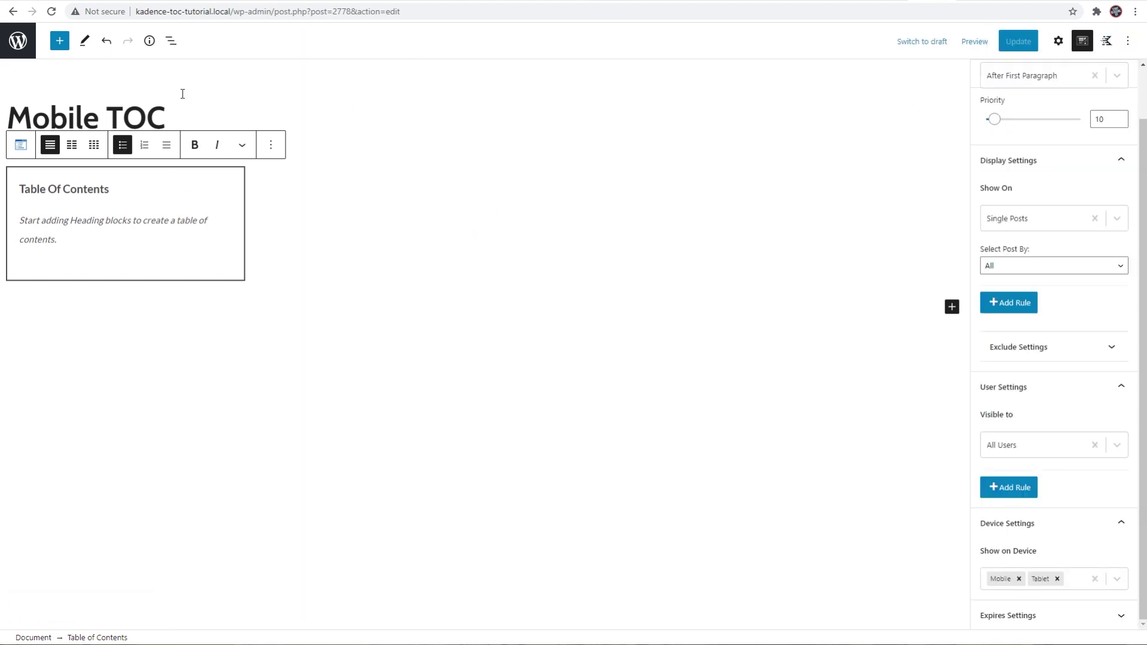
left_click(27, 50)
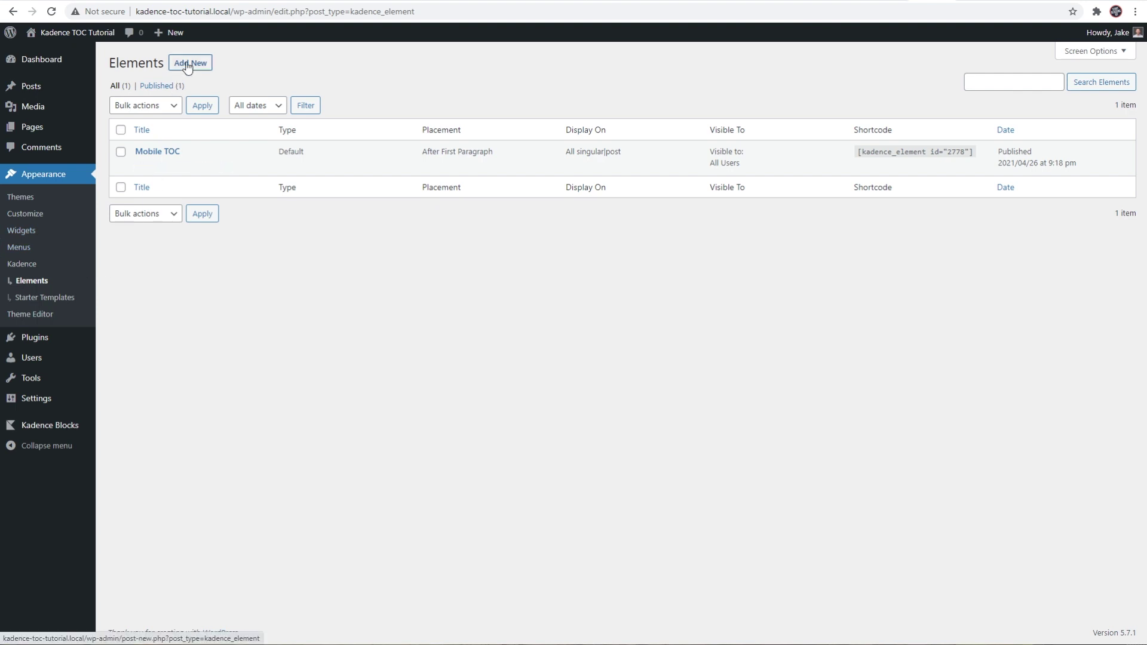
left_click(187, 64)
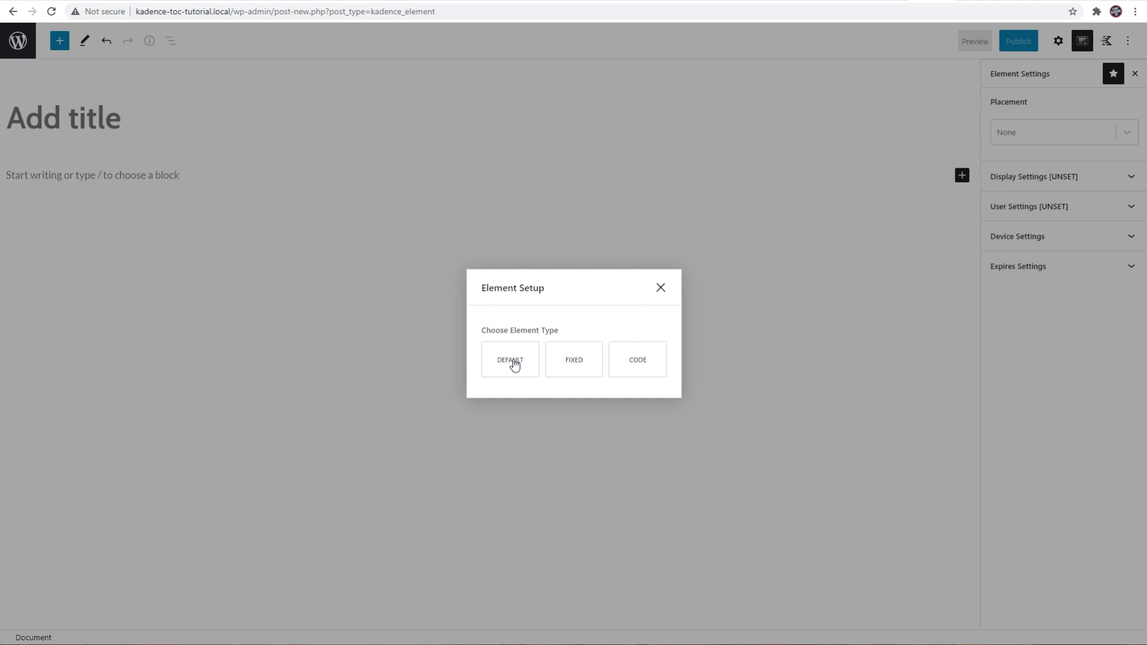
left_click(511, 361)
left_click(116, 125)
type("D")
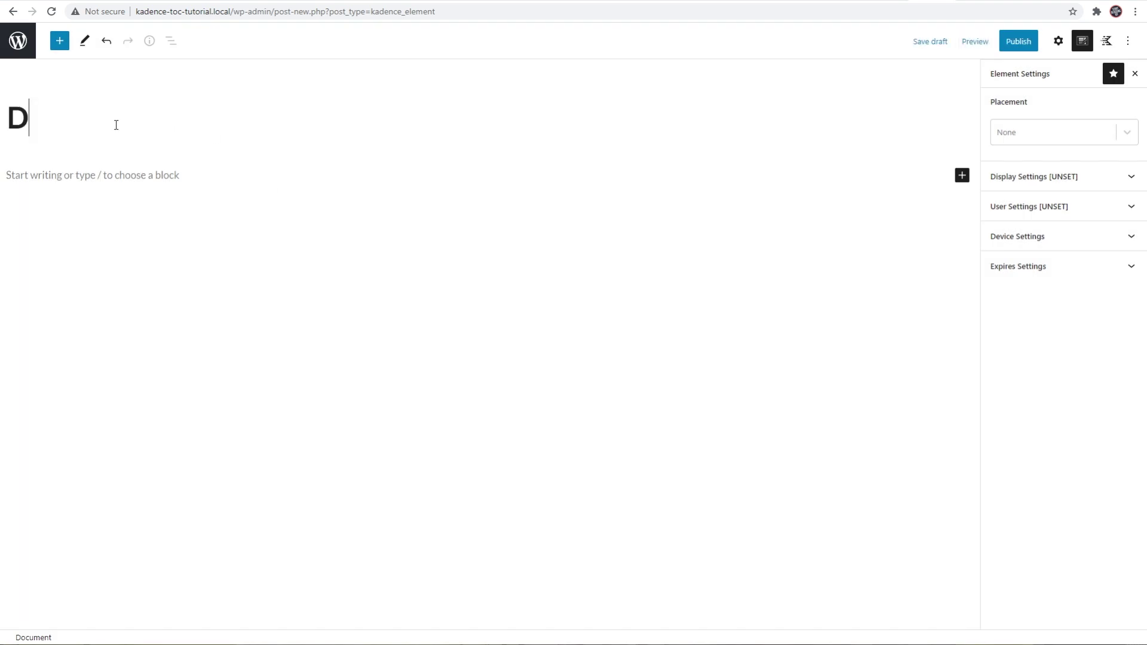
type("esktop TOC")
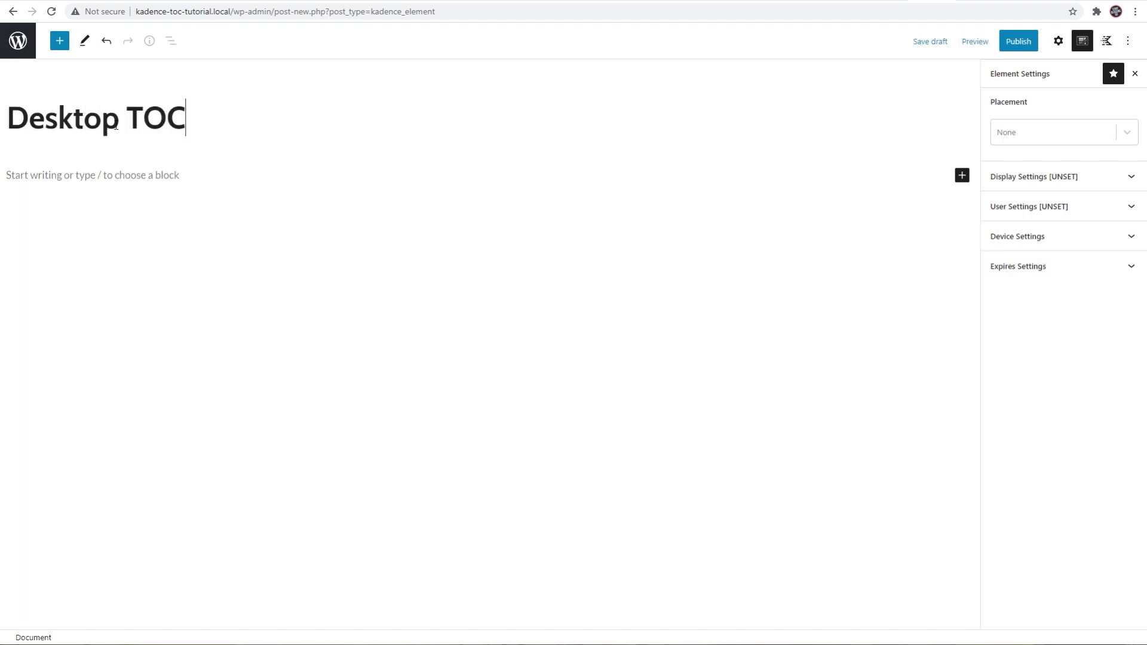
Insert a Table of Contents block into the Desktop TOC element.
left_click(115, 178)
type("/table")
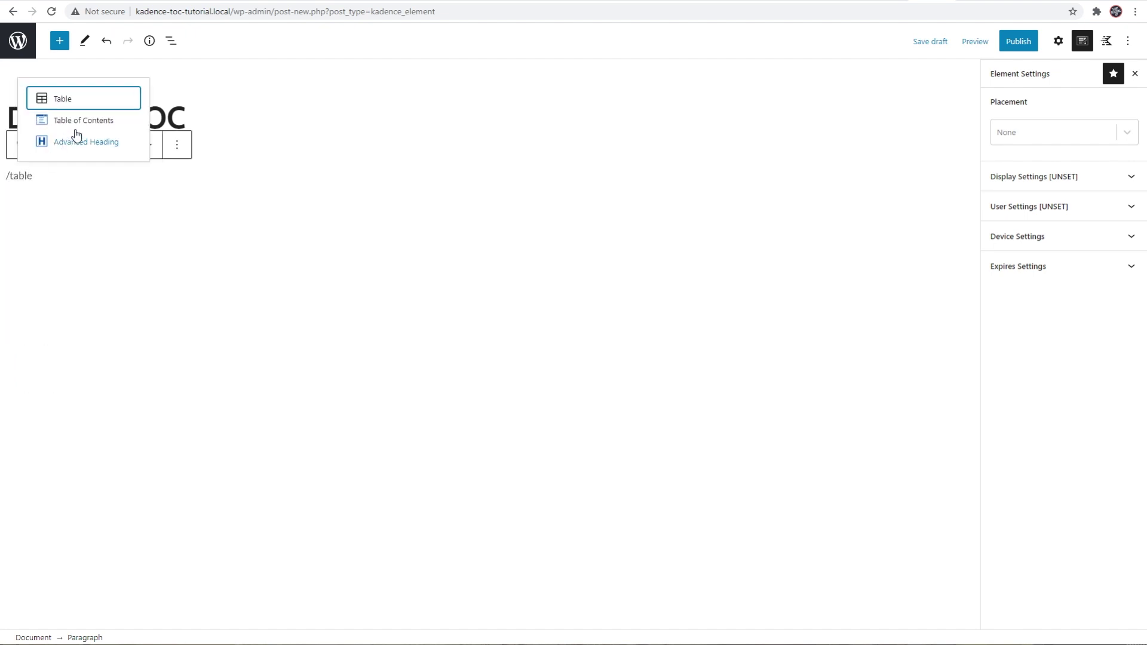
left_click(82, 120)
left_click(168, 209)
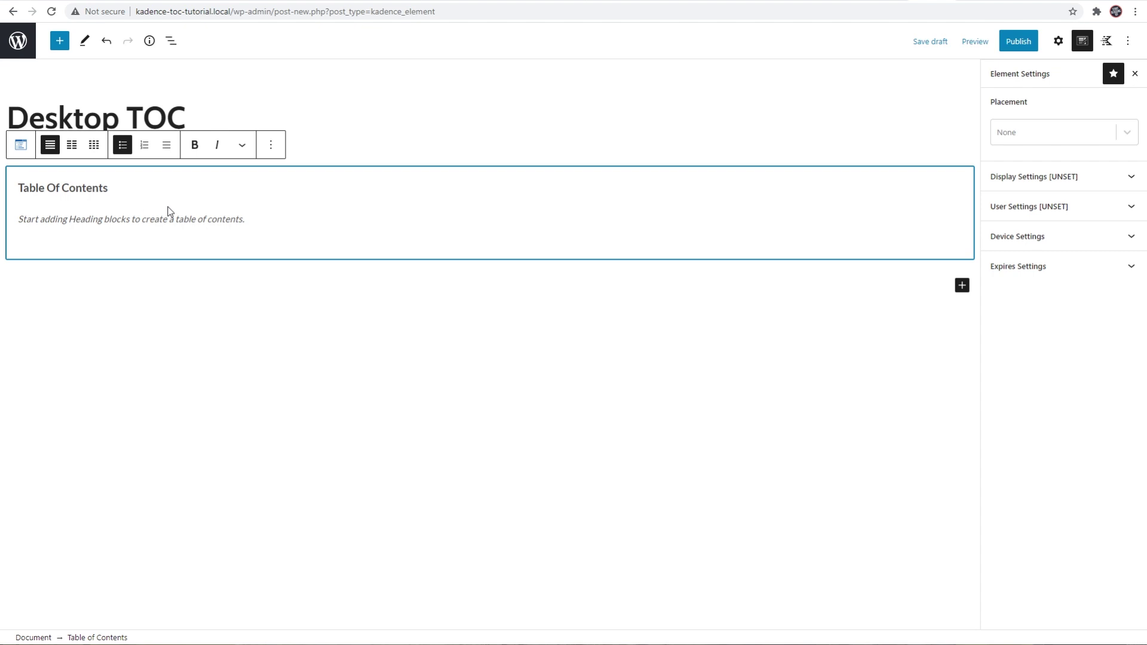
Exclude h1, h5 and h6 from the table of contents block's allowed headers.
left_click(1058, 41)
left_click(1001, 160)
left_click(1001, 260)
left_click(1001, 285)
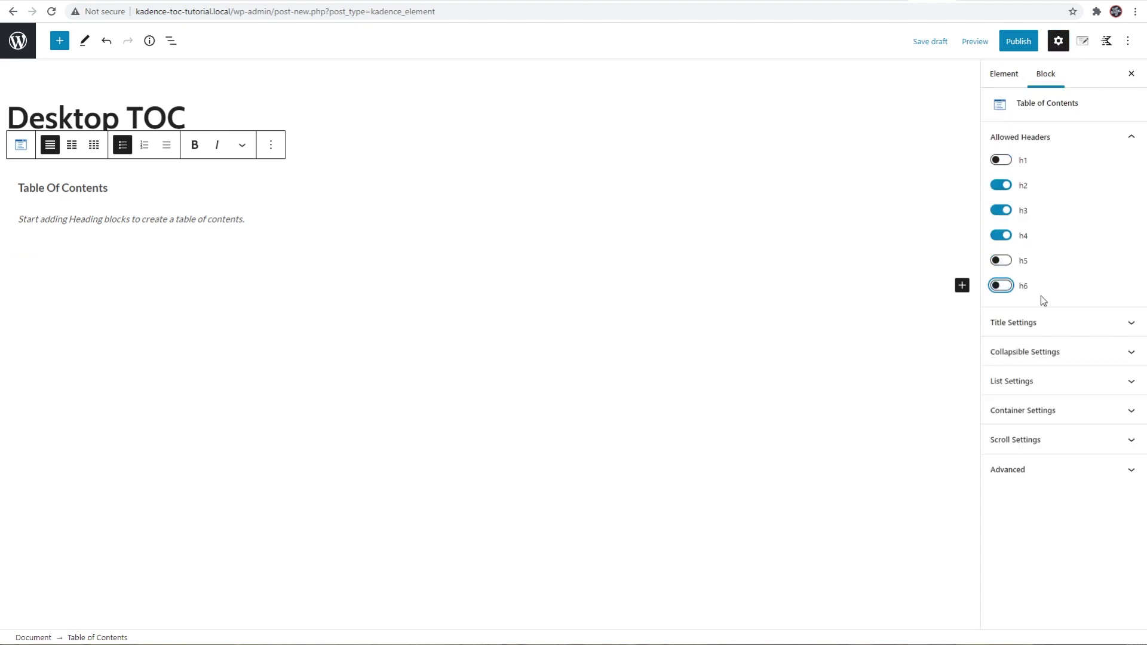
Set the table of contents container's maximum width to 300 and its content border width to 2 px.
left_click(1046, 410)
scroll(1055, 430, "down", 1)
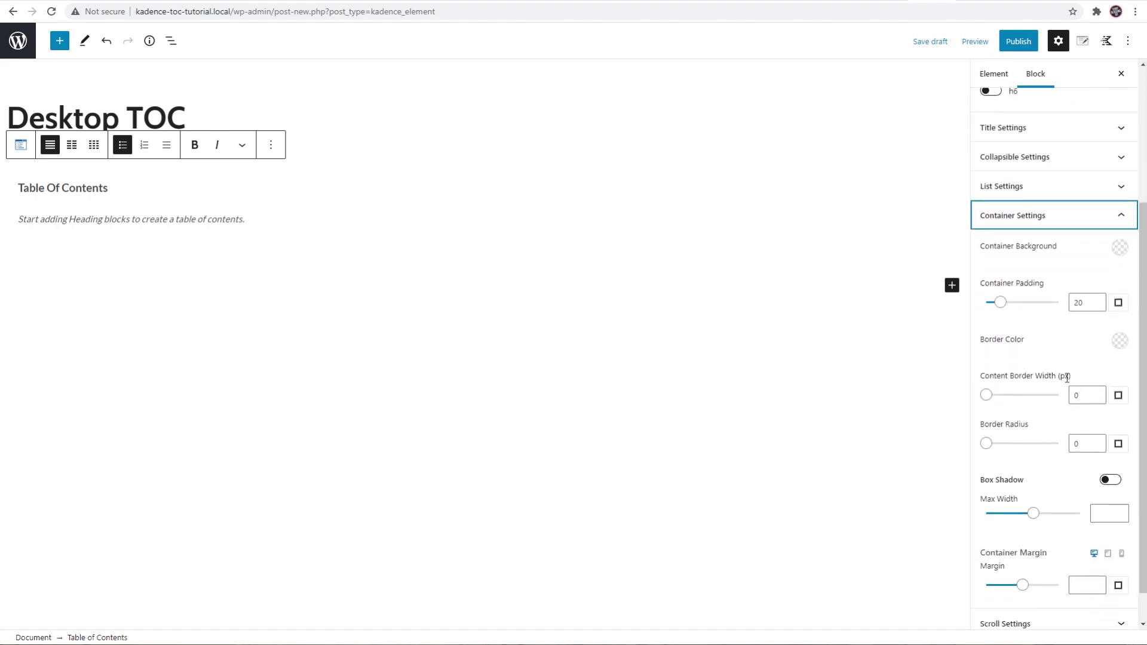
scroll(1044, 463, "down", 1)
left_click(1098, 475)
type("300")
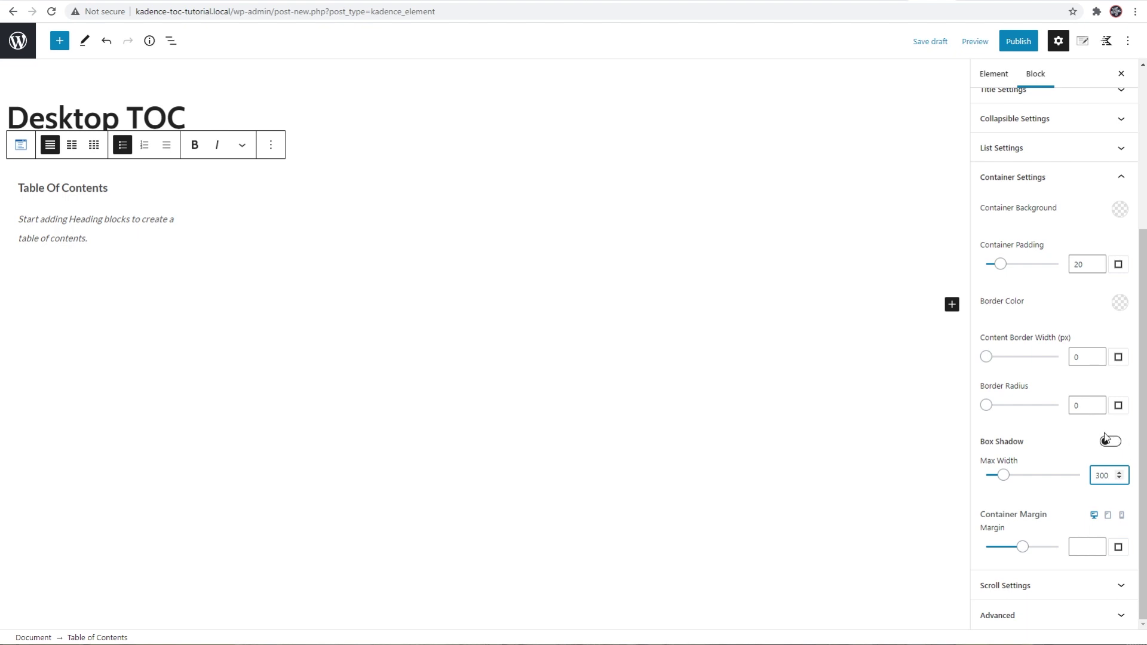
left_click(1097, 355)
left_click(1097, 355)
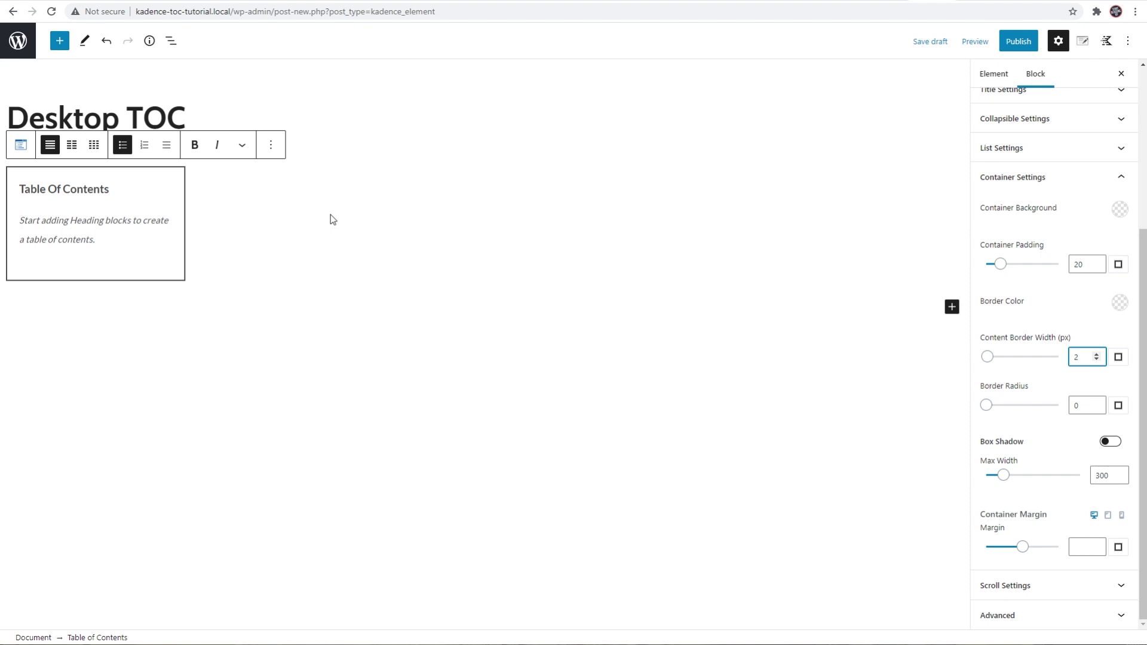
Set the Desktop TOC element's placement to After Sidebar in the element settings.
left_click(1083, 41)
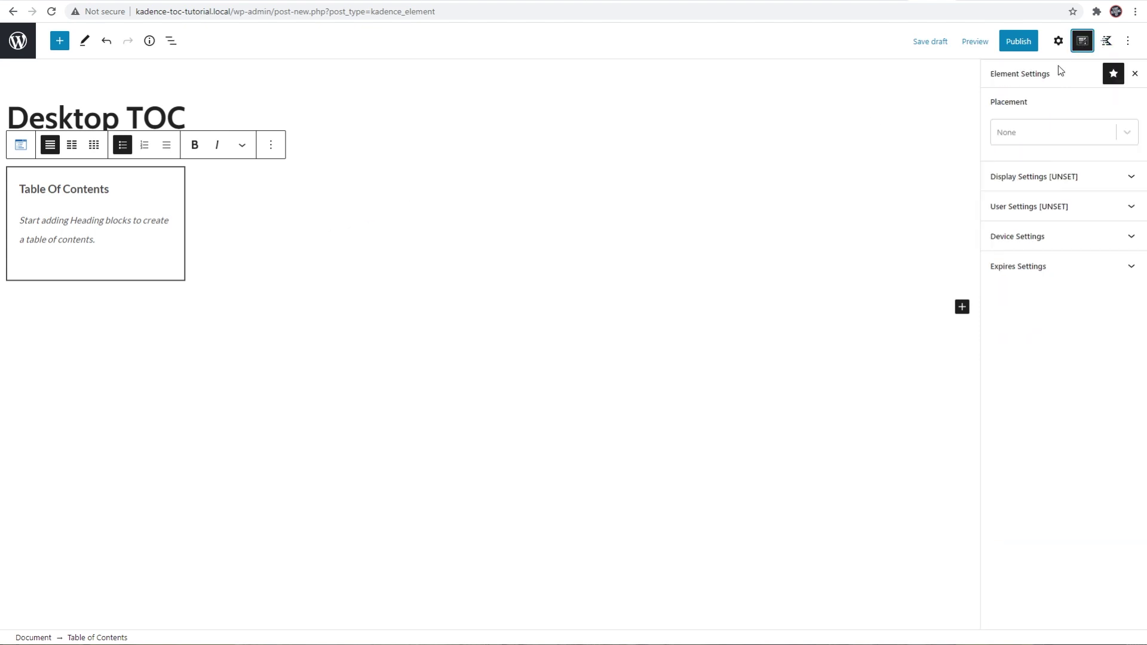
left_click(1040, 131)
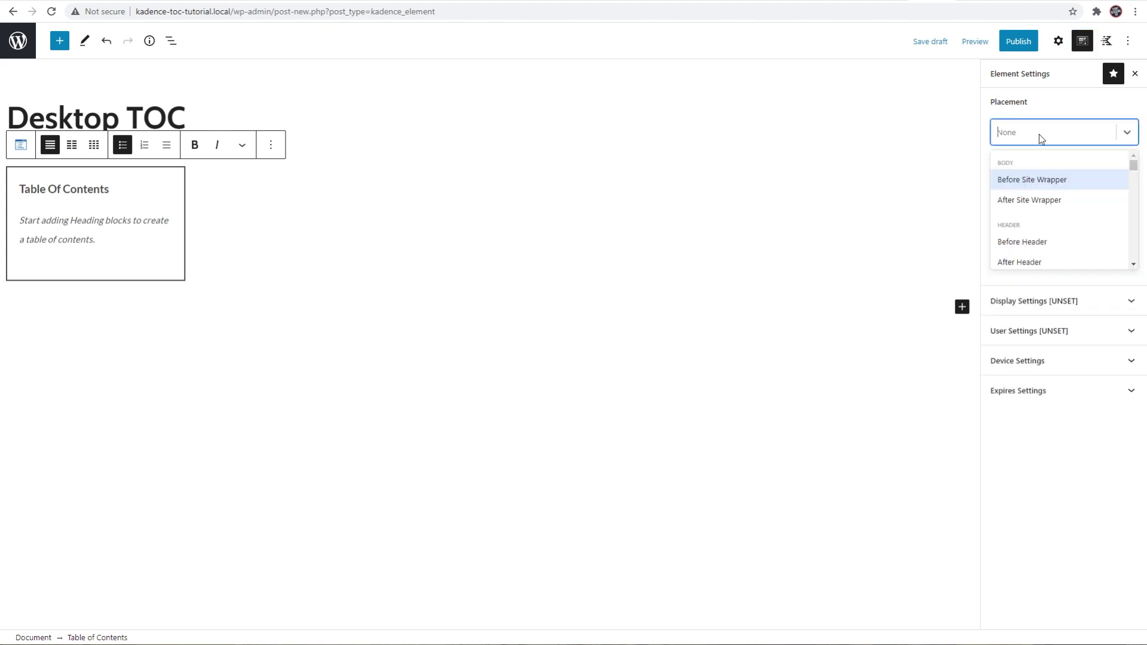
key("Down")
key("Down")
key("Down")
key("Down")
key("Down")
key("Down")
key("Down")
key("Down")
key("Down")
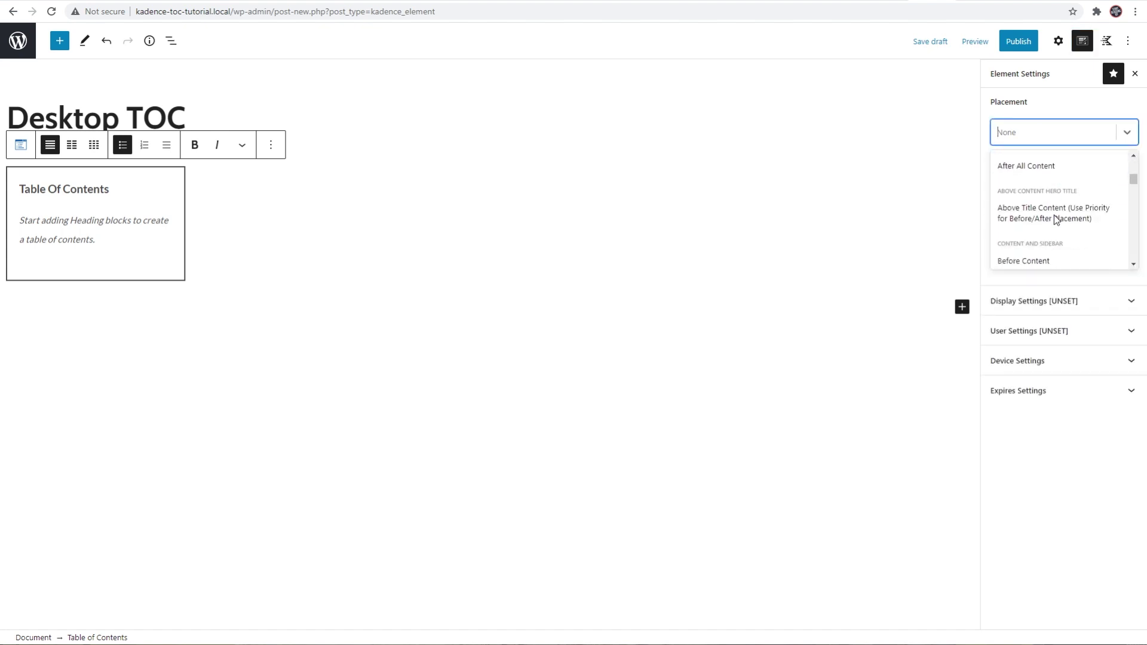
scroll(1046, 209, "up", 1)
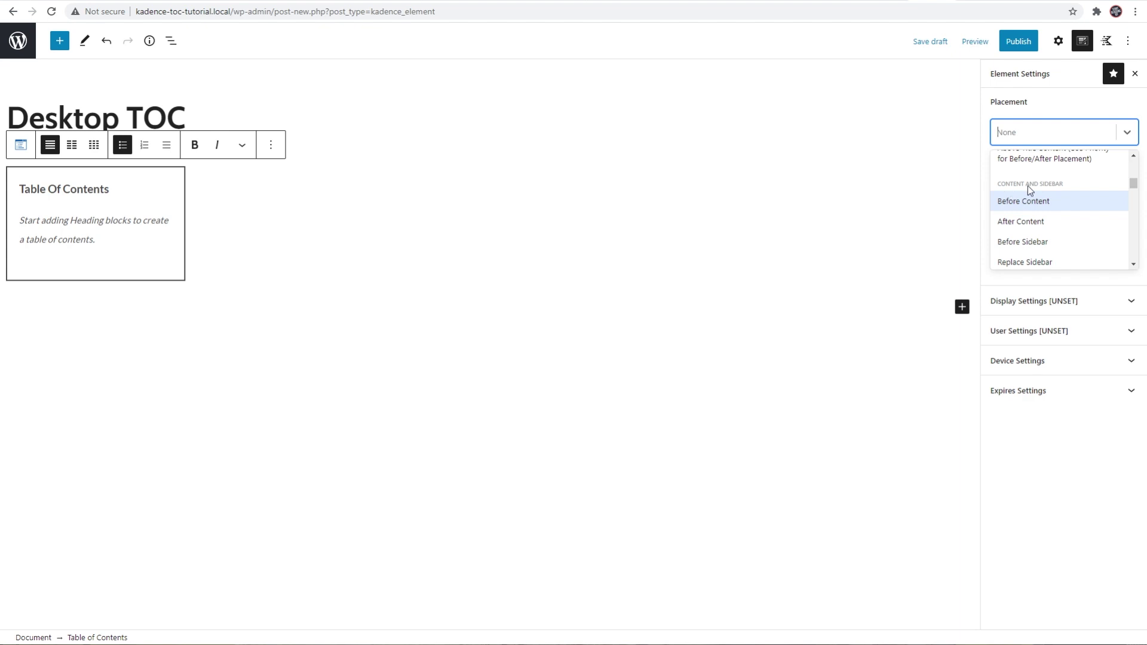
scroll(1052, 194, "down", 1)
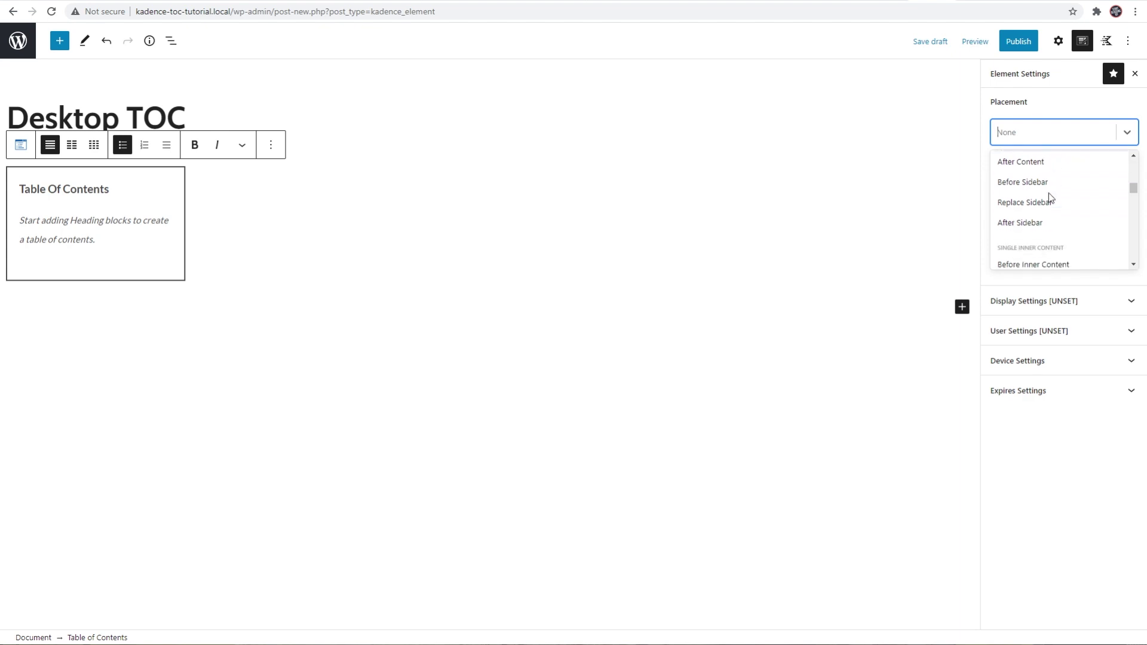
left_click(1026, 223)
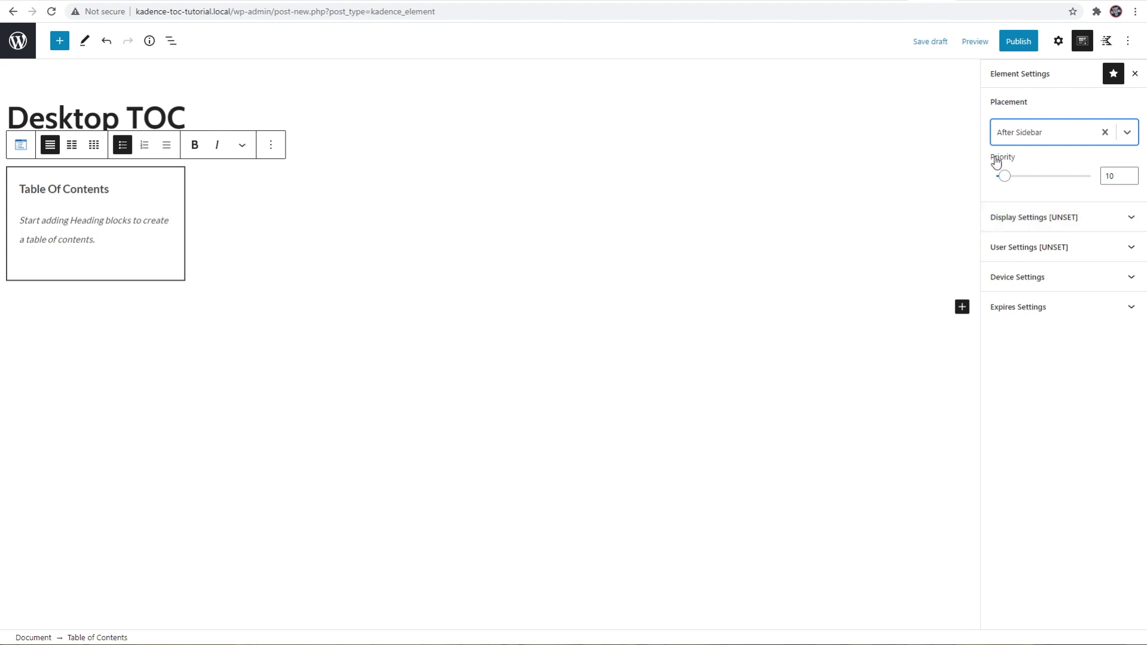
Set the Desktop TOC element to show on all Single Posts and make it visible to All Users.
left_click(1016, 217)
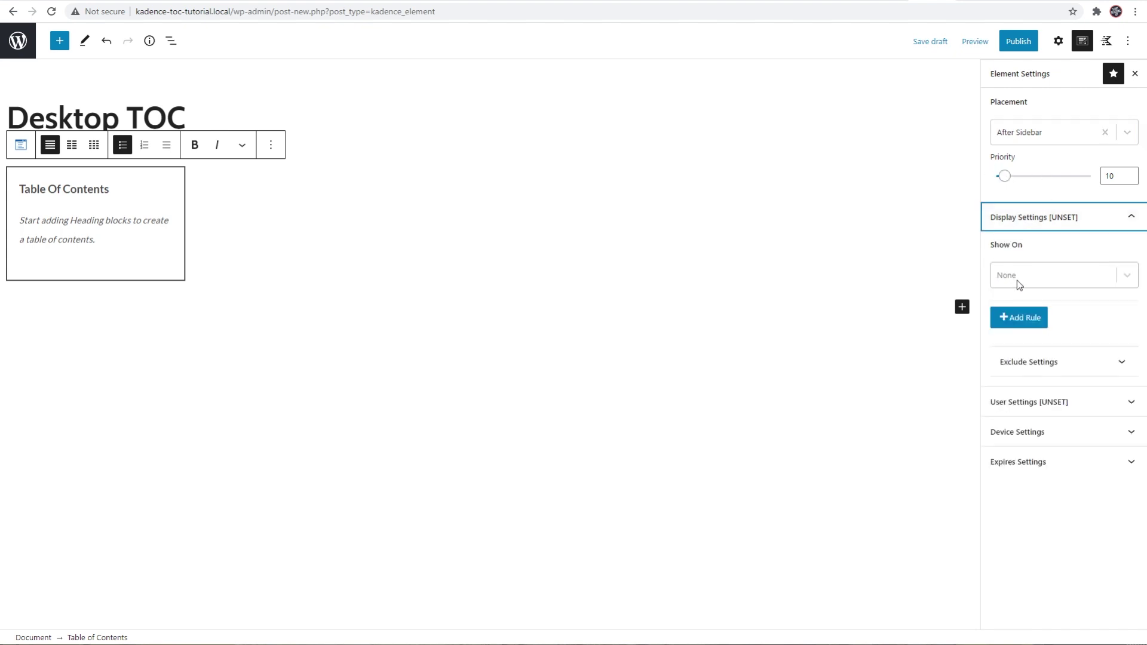
left_click(1017, 281)
scroll(1033, 360, "down", 5)
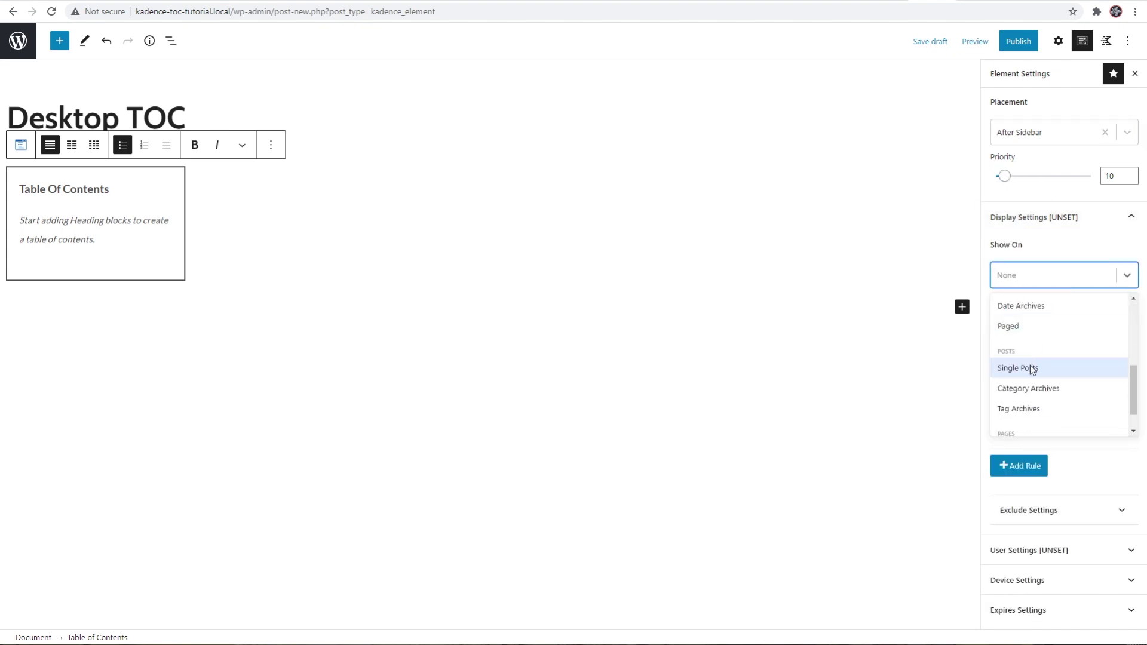
left_click(1031, 368)
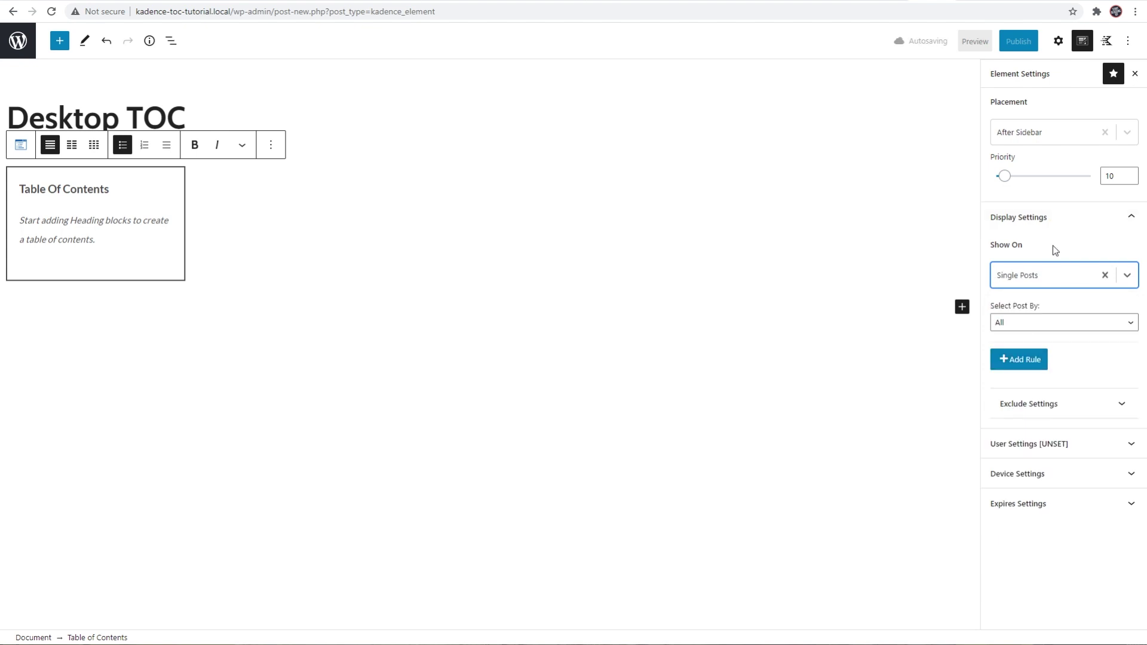
left_click(1014, 443)
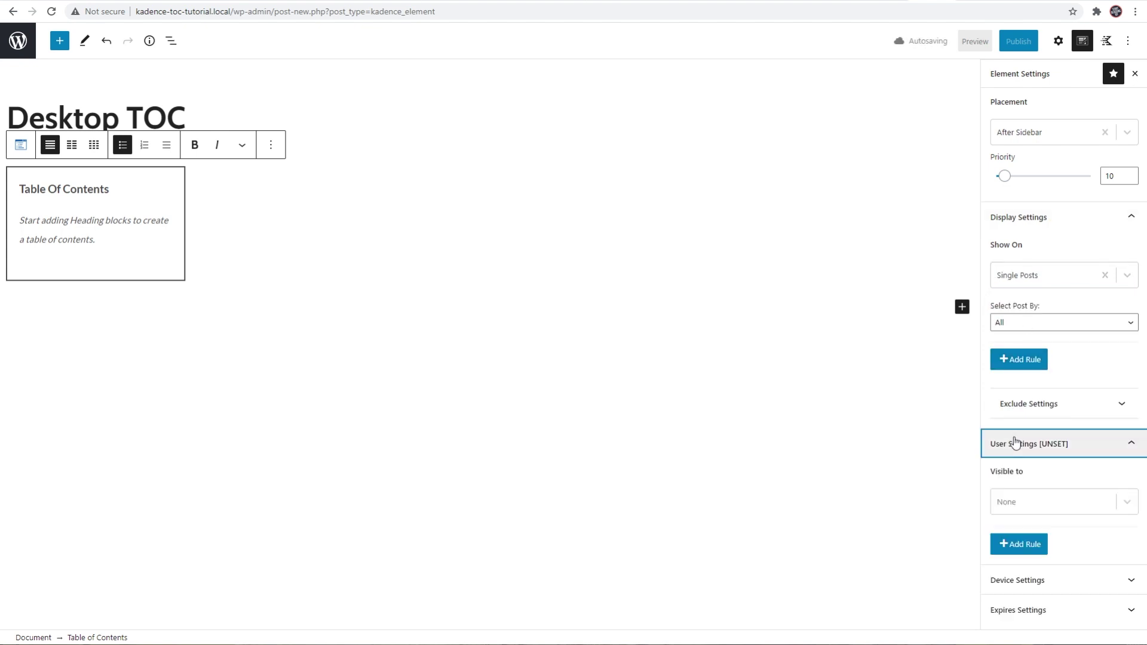
left_click(1026, 502)
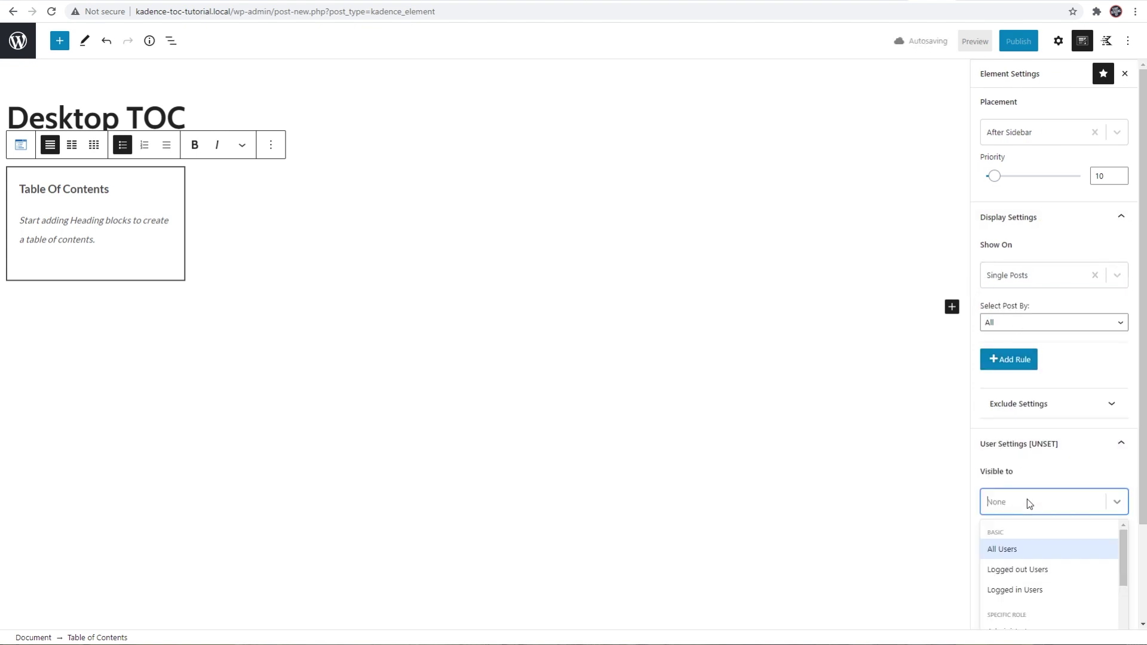
left_click(1002, 551)
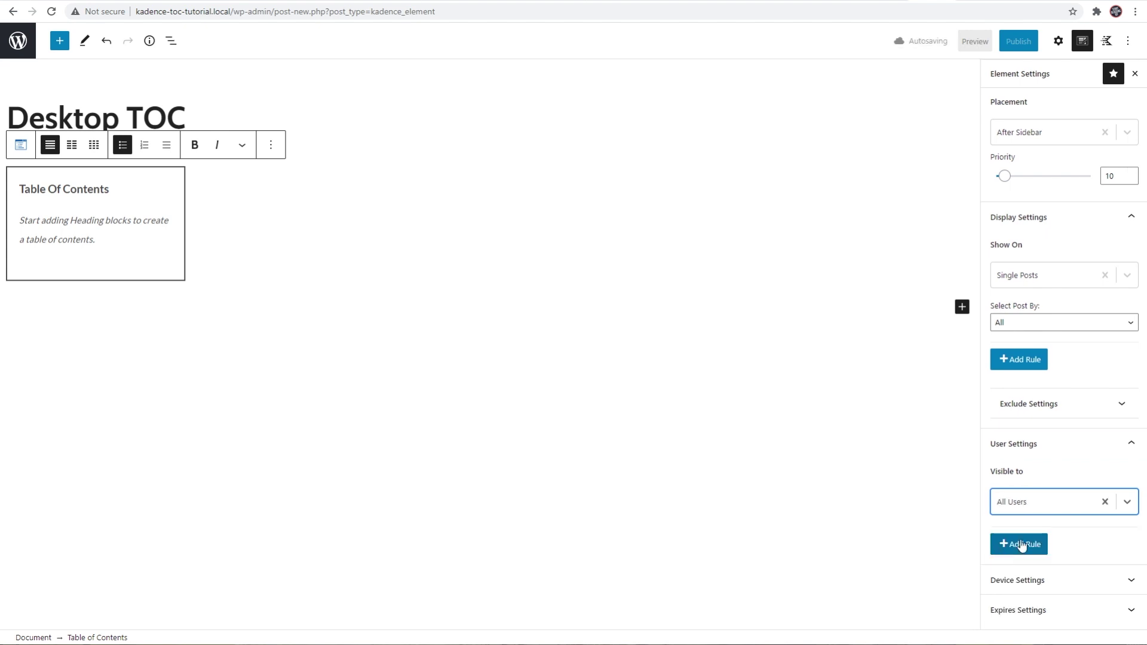
Restrict the Desktop TOC element to Desktop devices and publish it.
left_click(1050, 583)
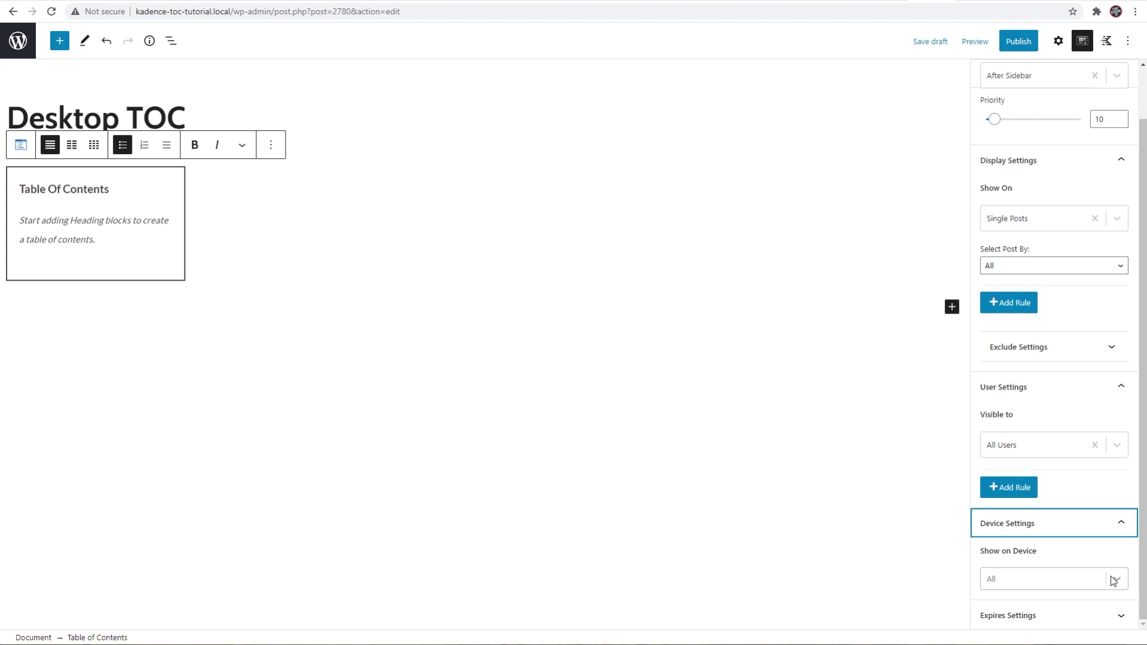
left_click(1118, 580)
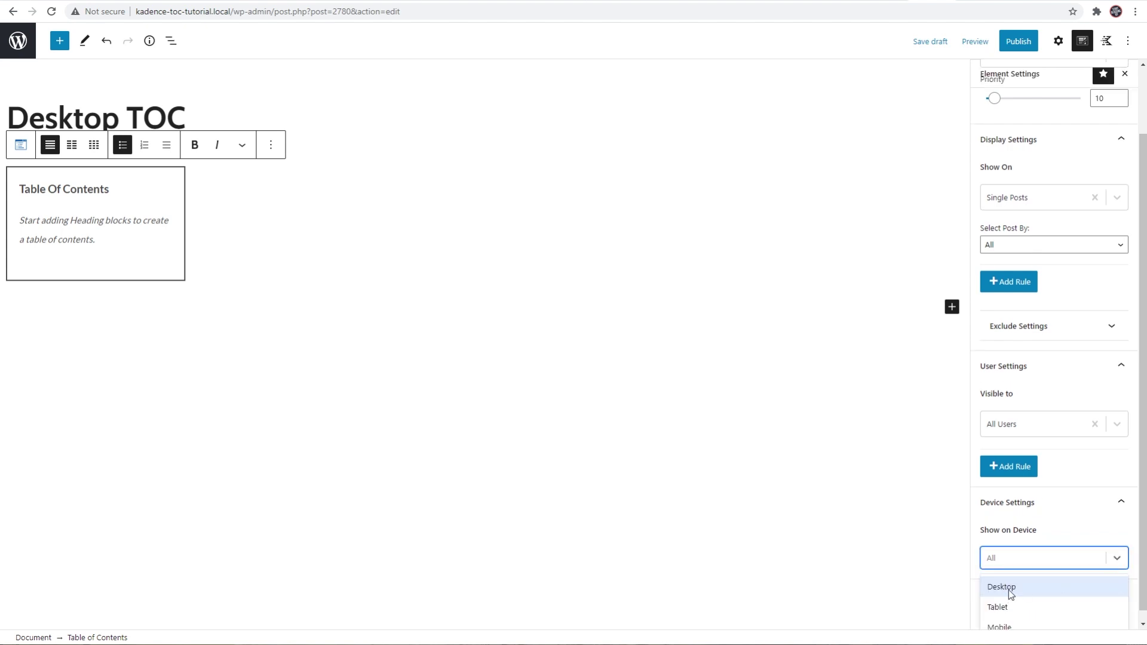
left_click(1009, 588)
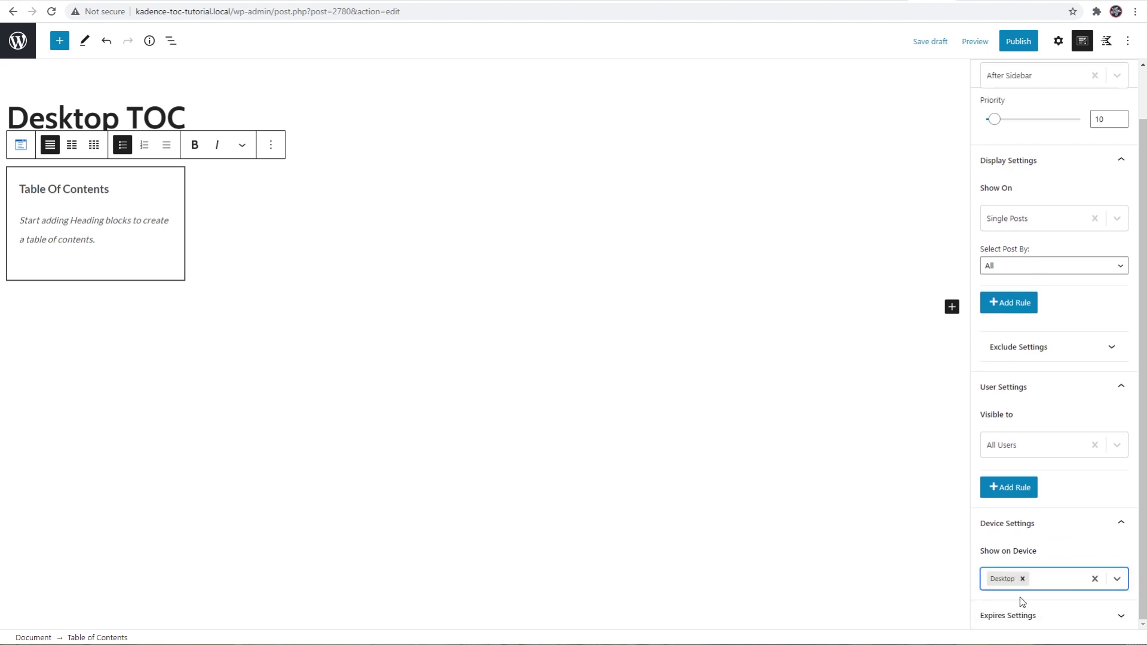
left_click(1015, 45)
left_click(994, 44)
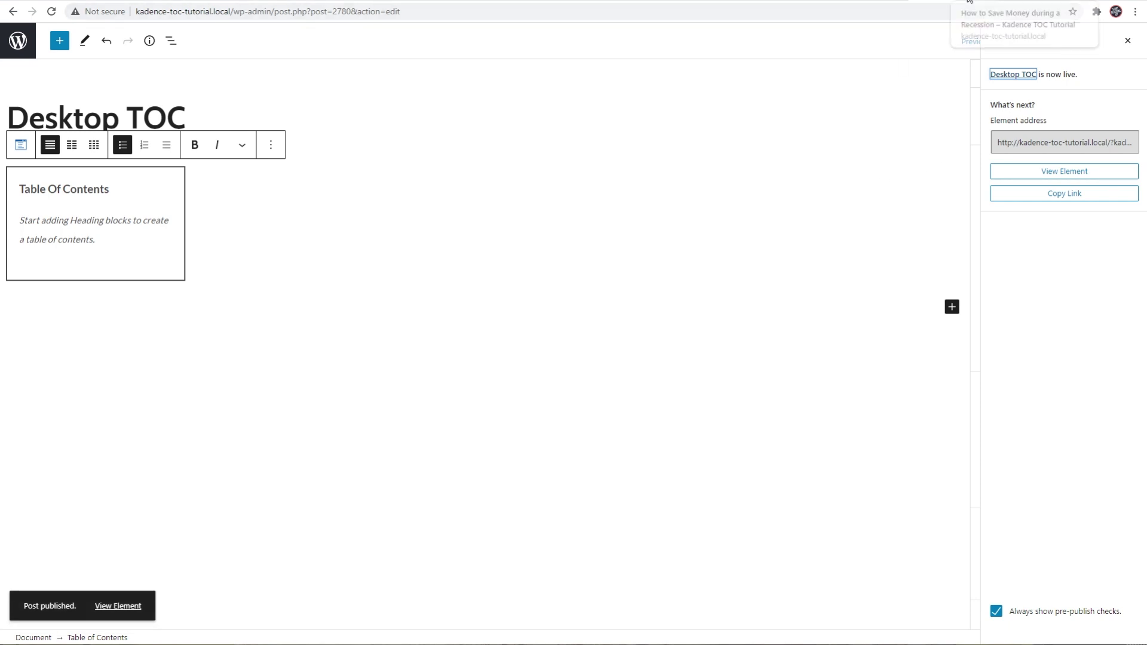
Reload the "How to Save Money during a Recession" post preview at full size and check the table of contents below the sidebar.
left_click(971, 2)
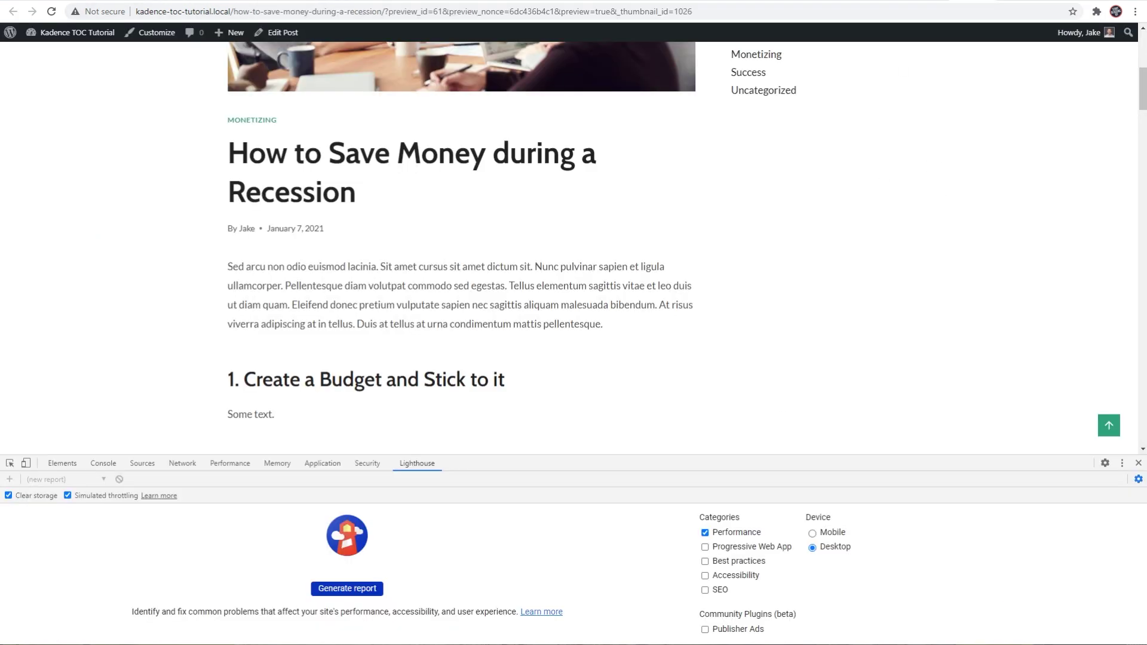
left_click(1139, 464)
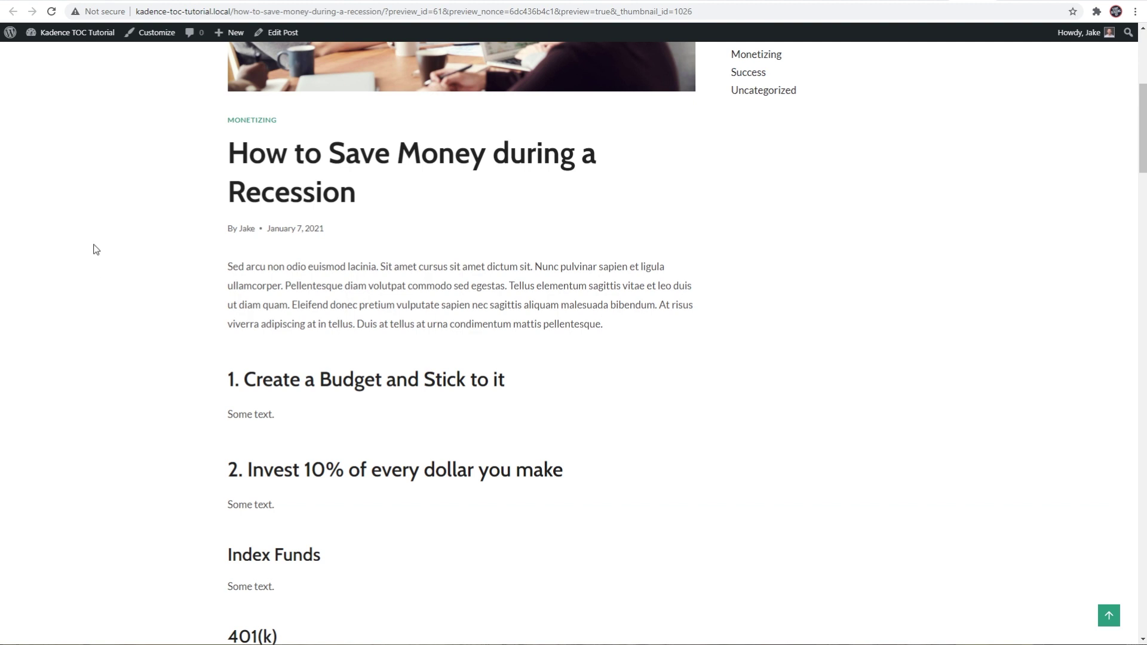
left_click(52, 12)
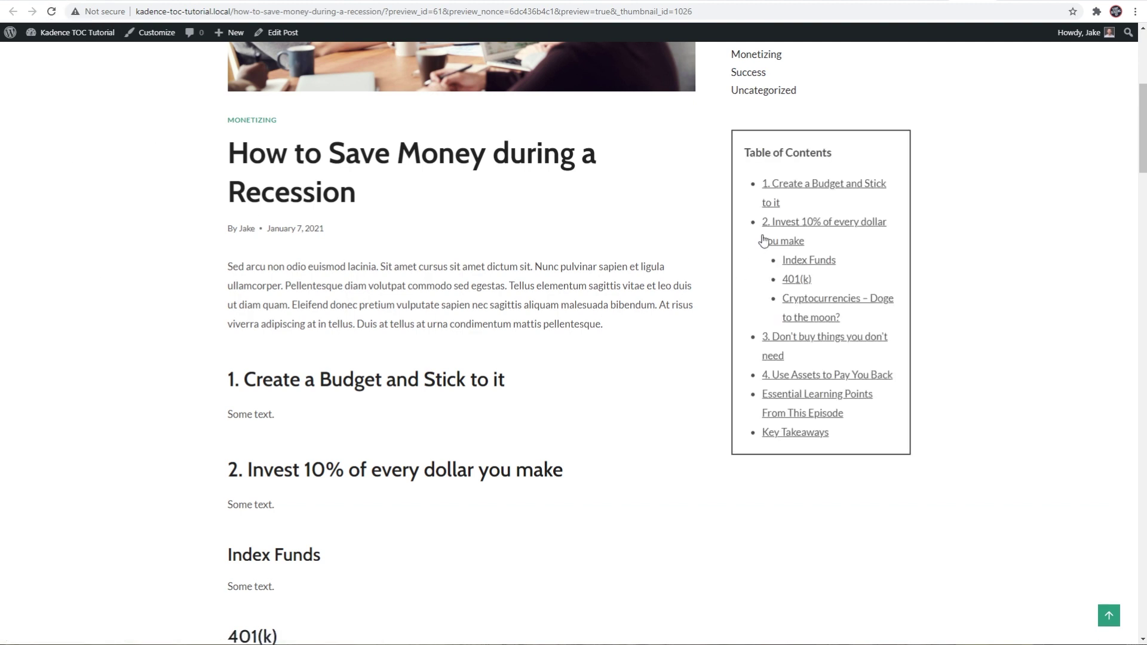
scroll(827, 252, "up", 1)
scroll(828, 253, "up", 2)
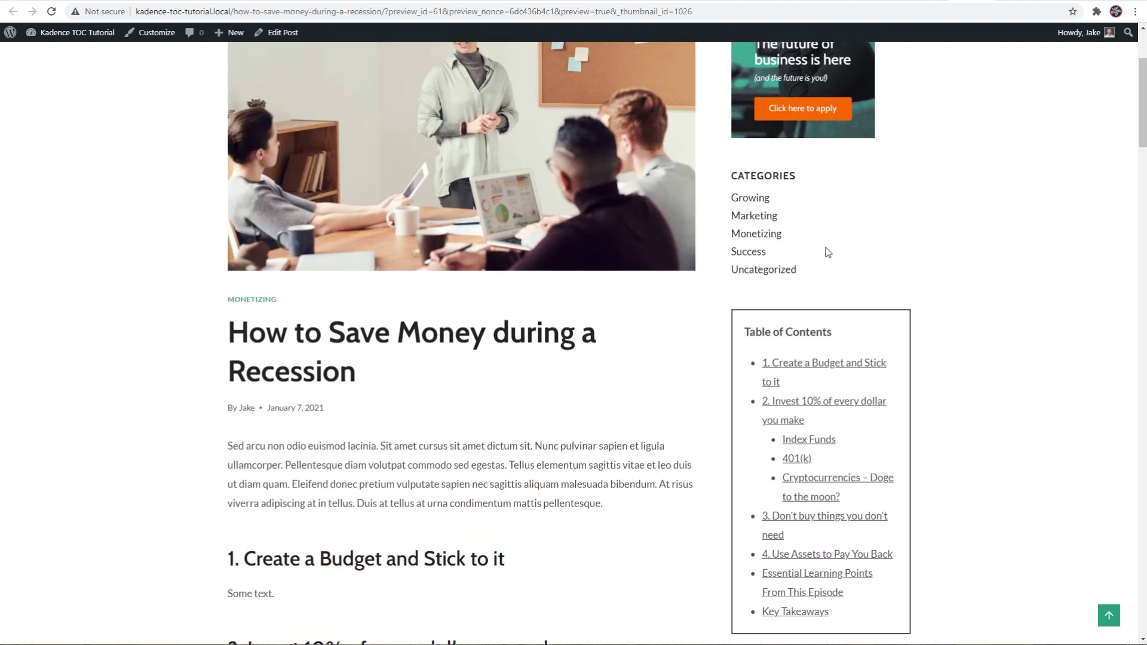
scroll(818, 224, "down", 2)
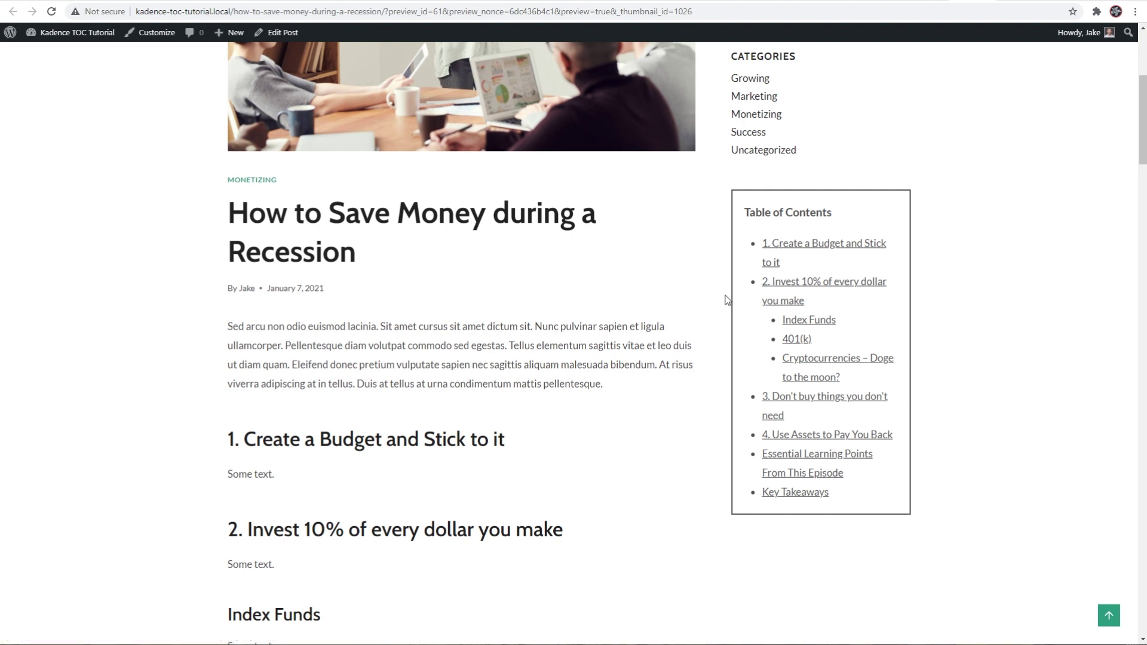
Emulate a mobile device for the post preview and check the table of contents' position after the first paragraph.
key("F12")
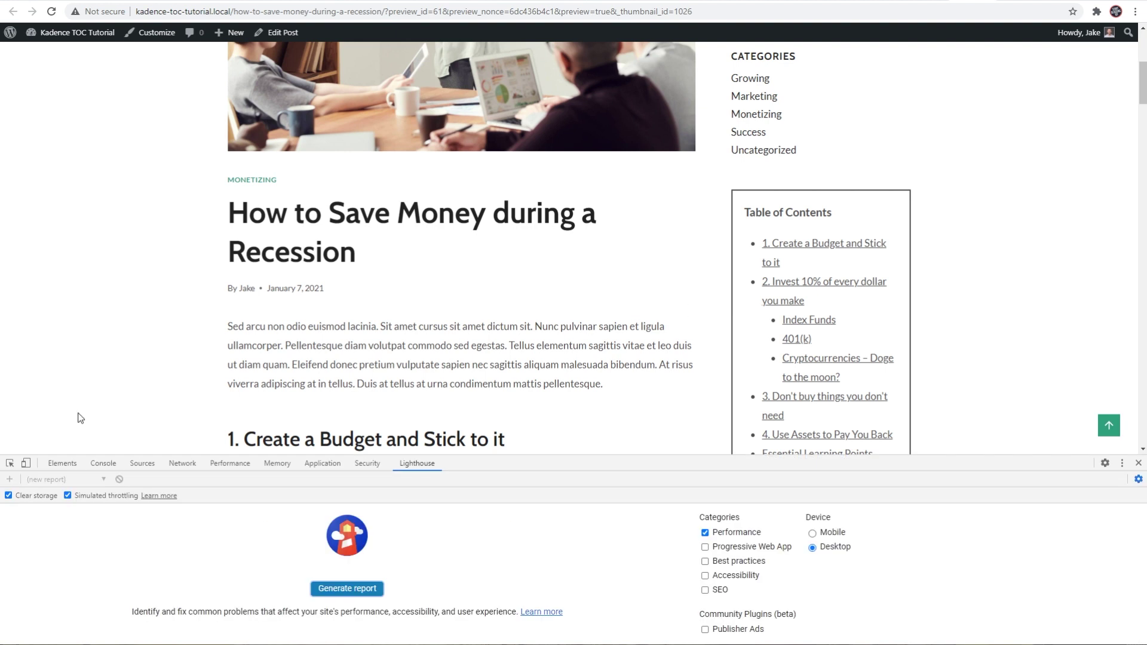
left_click(26, 463)
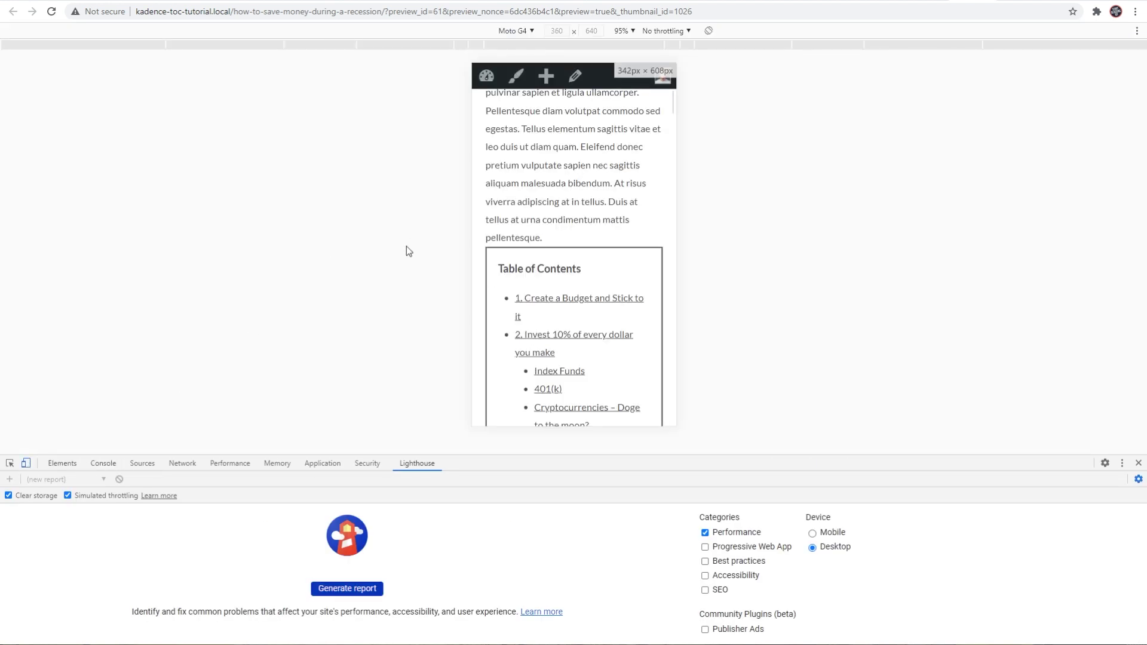
scroll(602, 210, "up", 3)
scroll(593, 263, "down", 2)
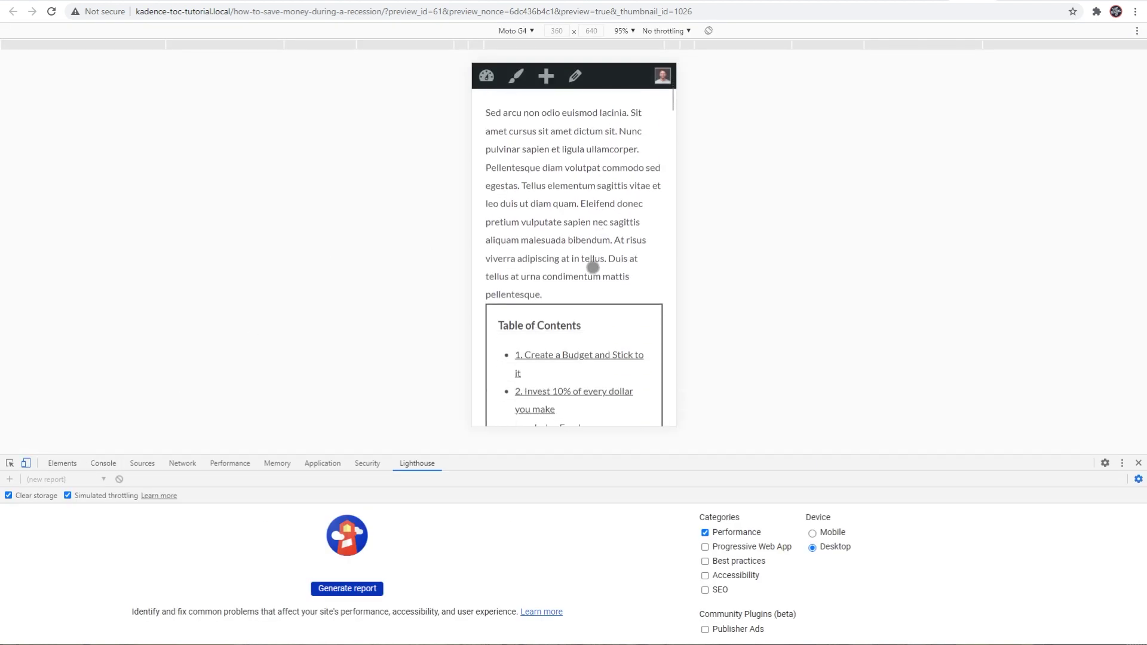
scroll(594, 263, "down", 2)
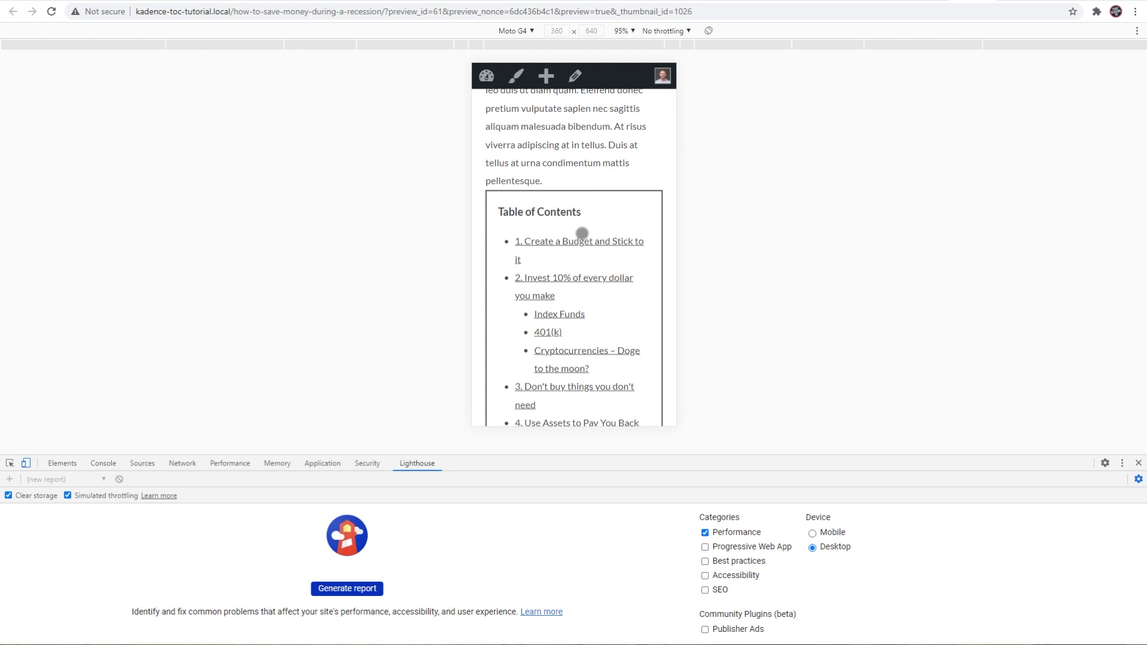
scroll(574, 161, "up", 2)
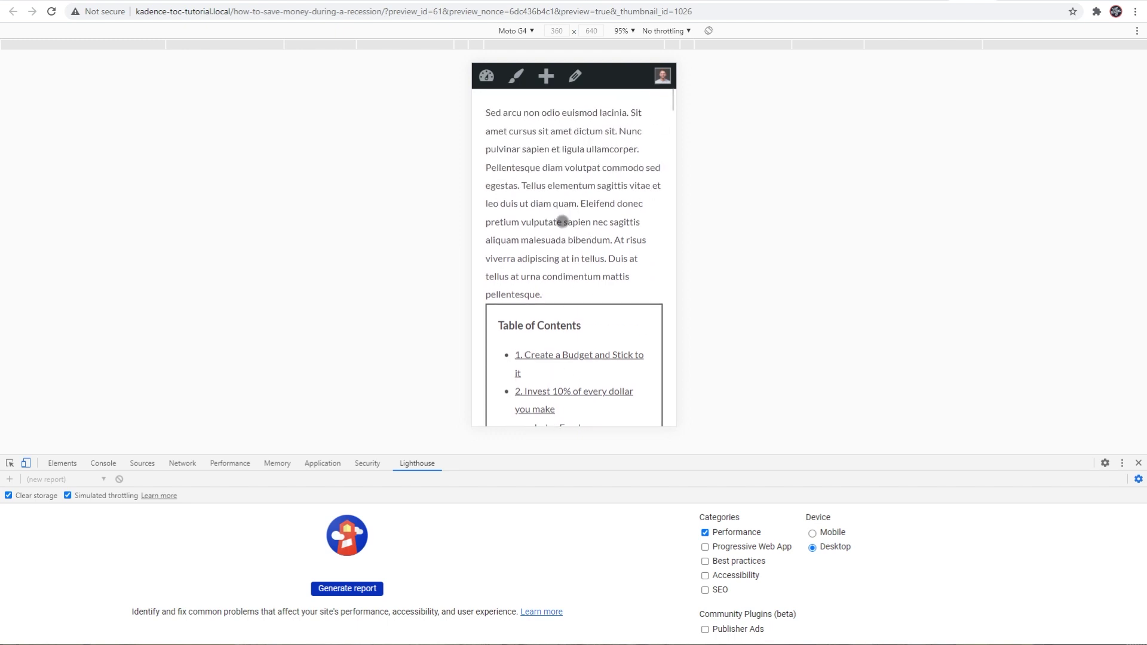
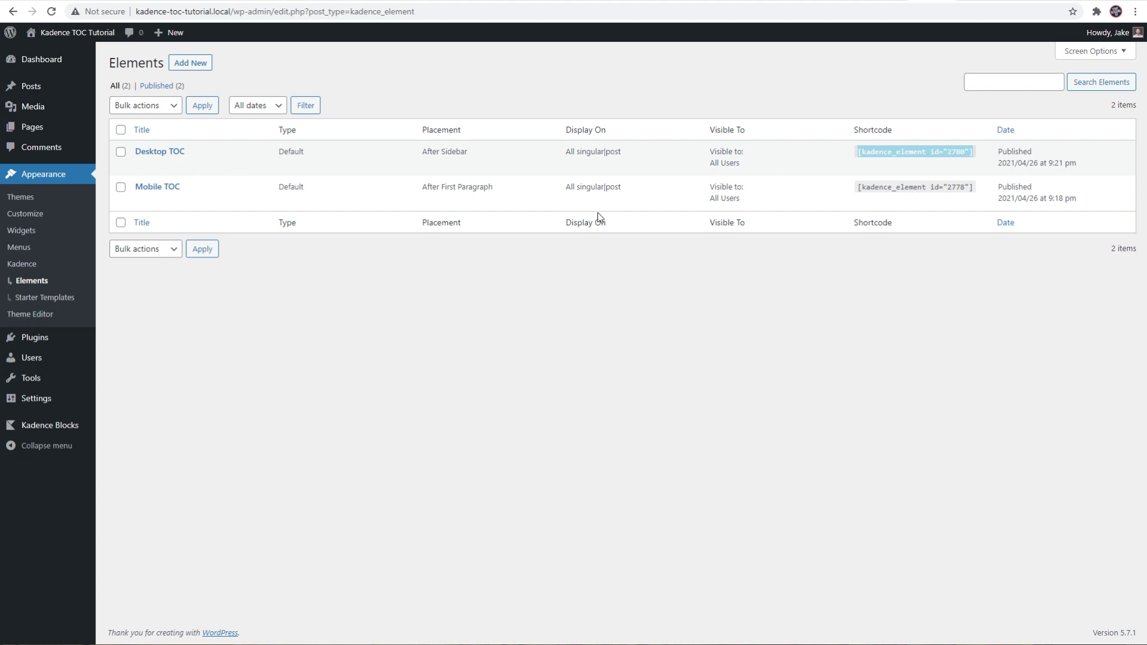
Add a Custom HTML widget to Sidebar 1 with the shortcode [kadence_element id="2780"] as its content and save it.
left_click(25, 233)
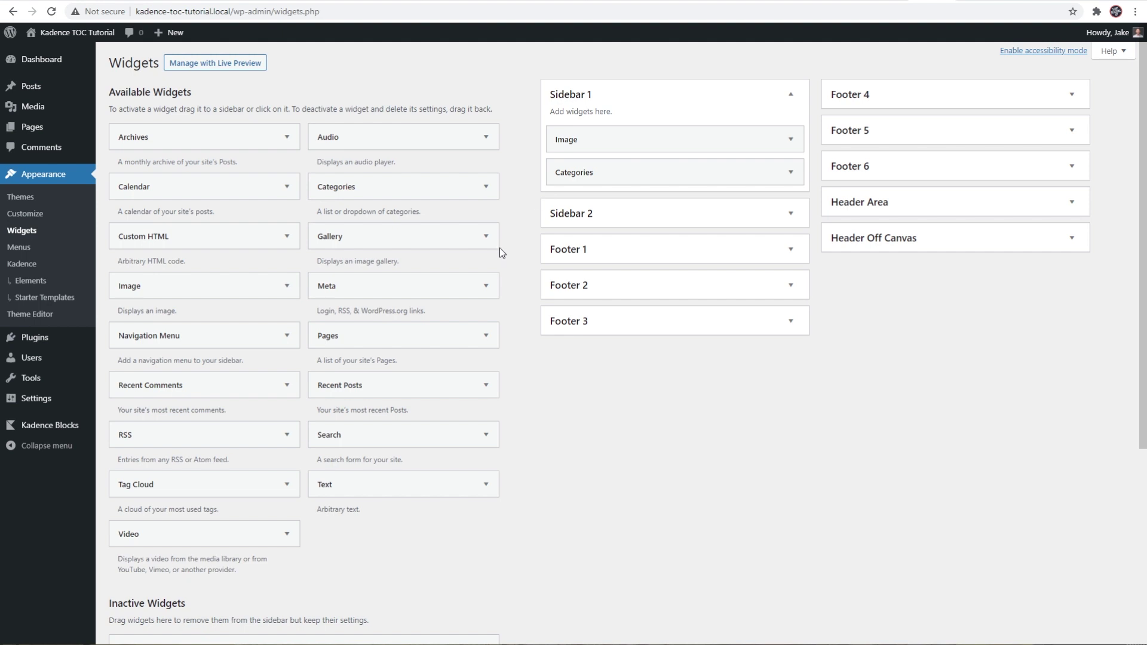
left_click(175, 237)
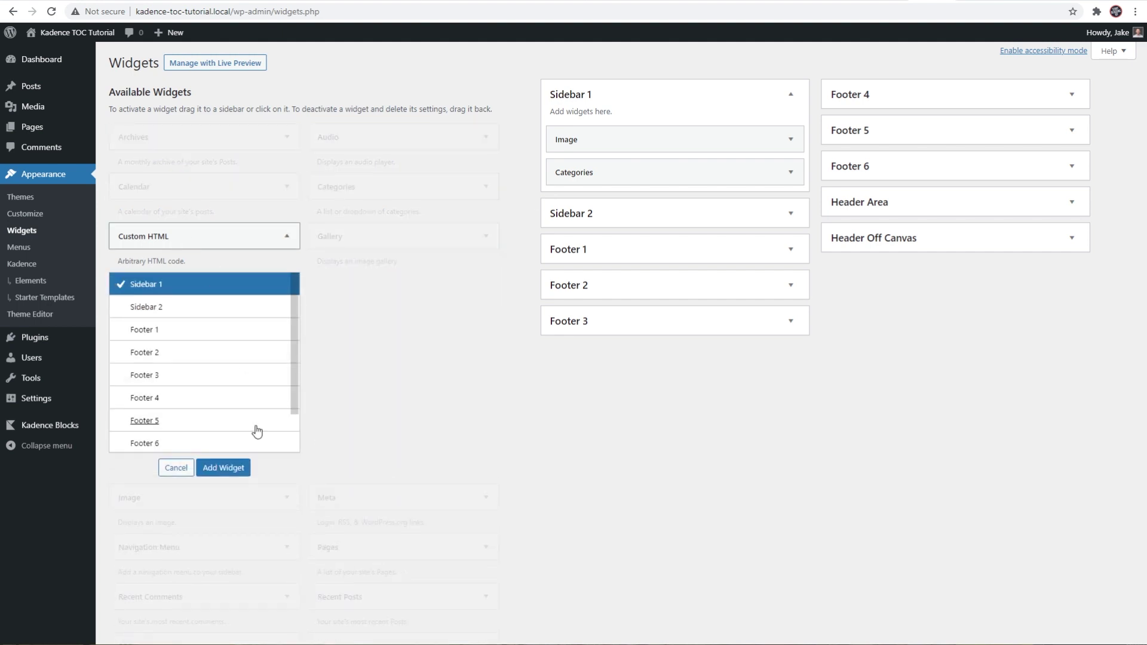
left_click(239, 468)
left_click(593, 246)
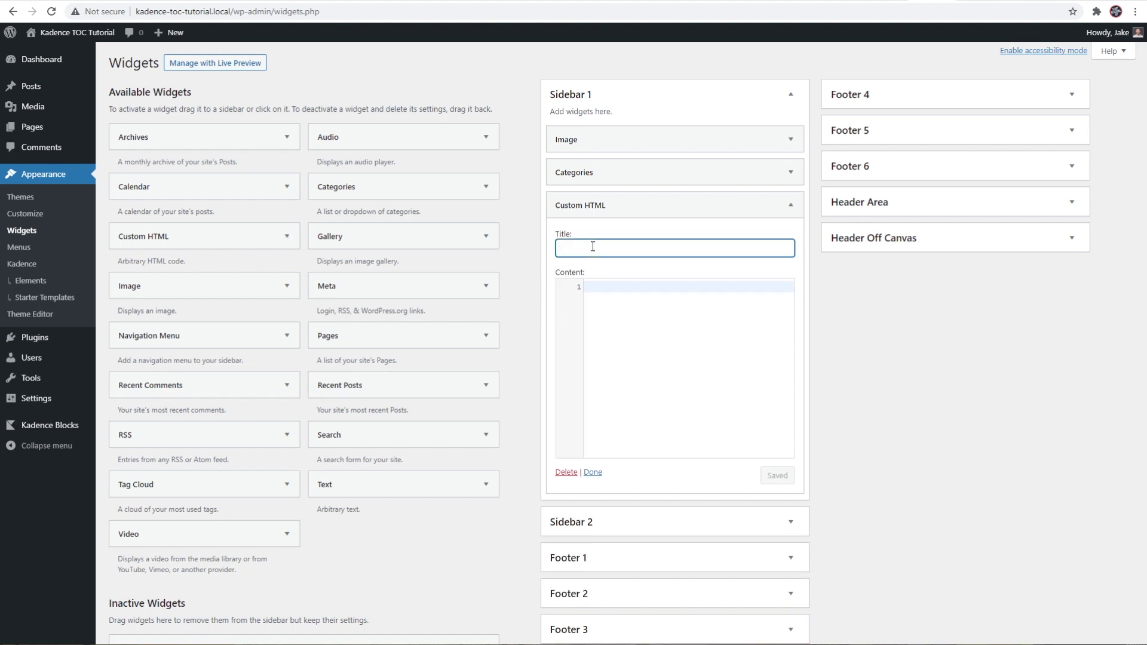
left_click(622, 291)
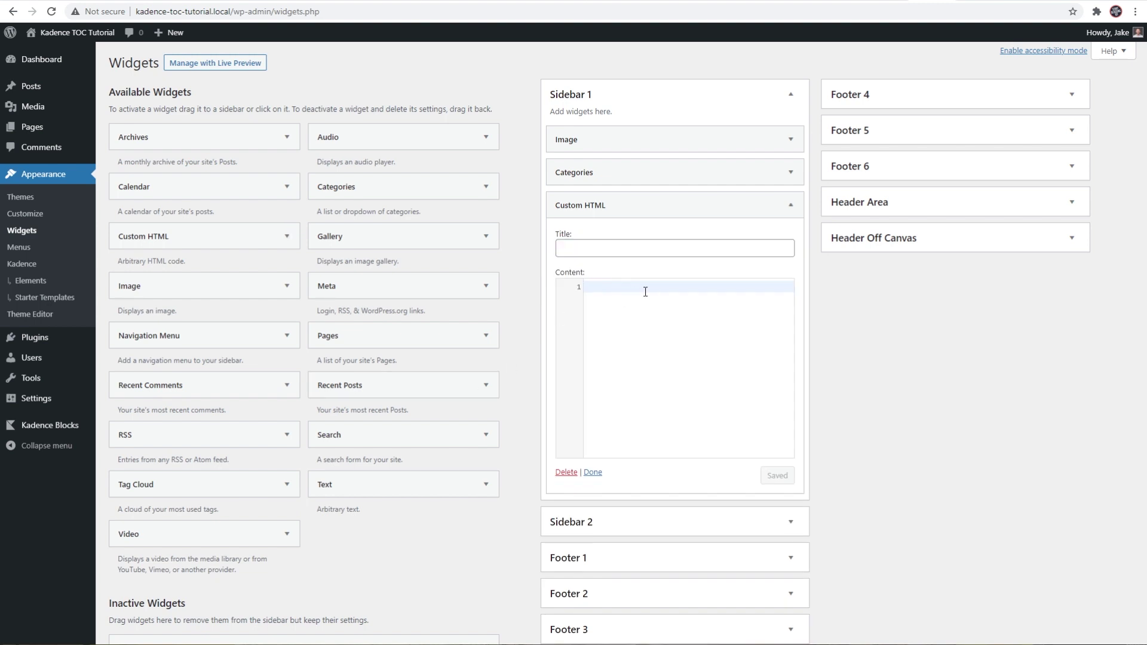
type("[kadence_element id=\"2780\"]")
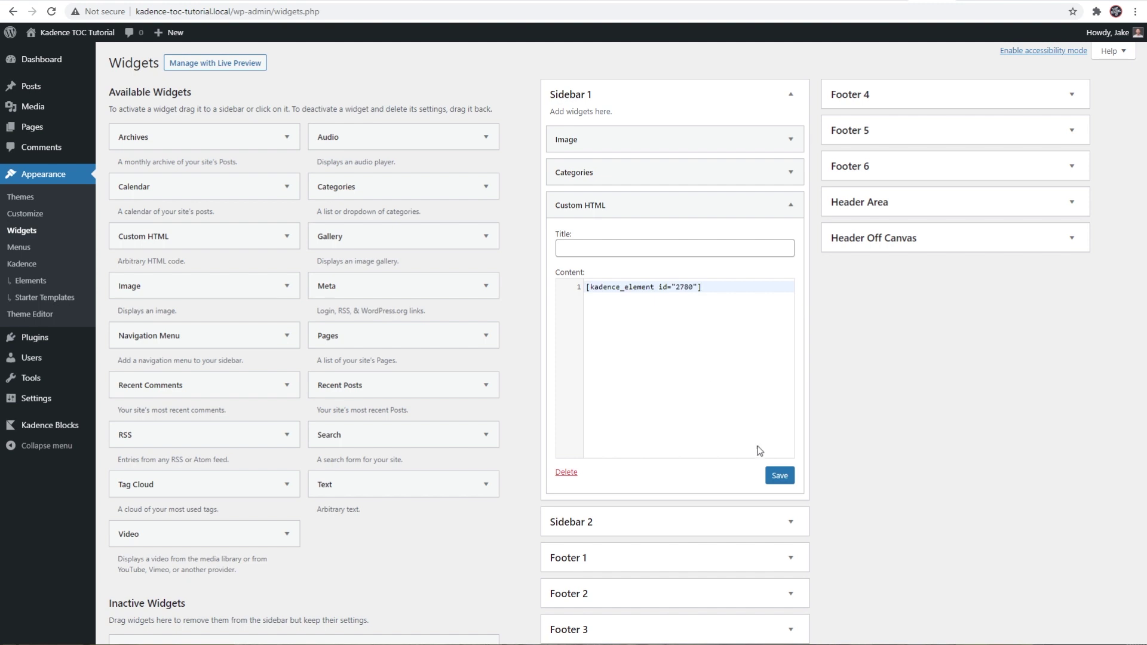
left_click(777, 476)
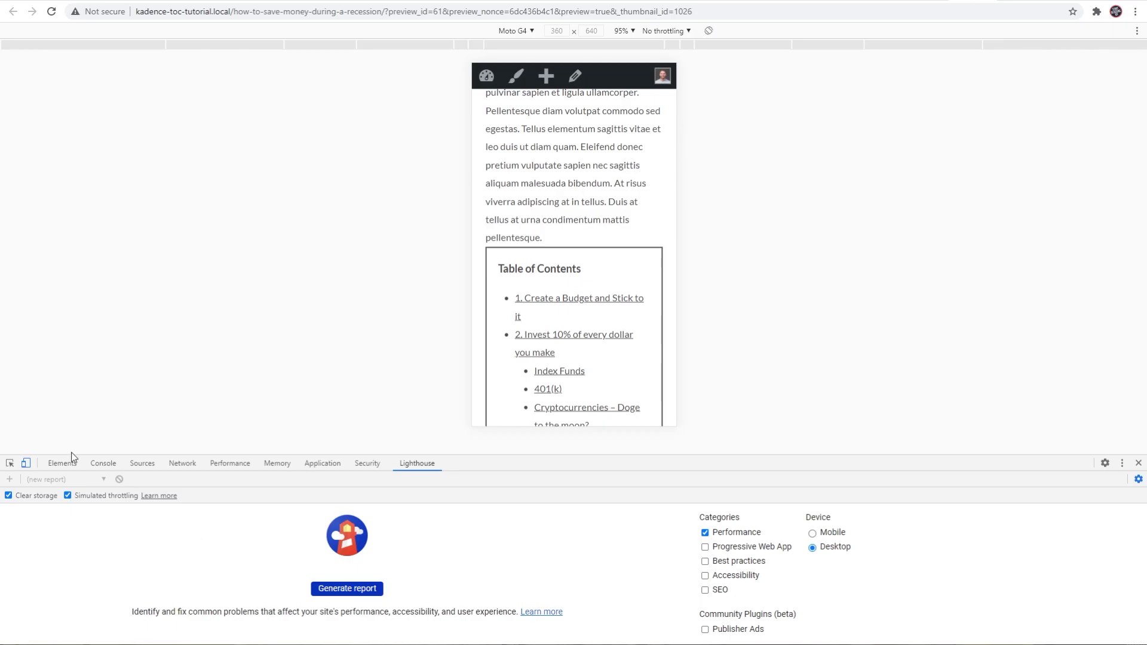
Return the post preview to desktop view, reload it and compare the widget's table of contents with the hooked one in the sidebar.
left_click(25, 463)
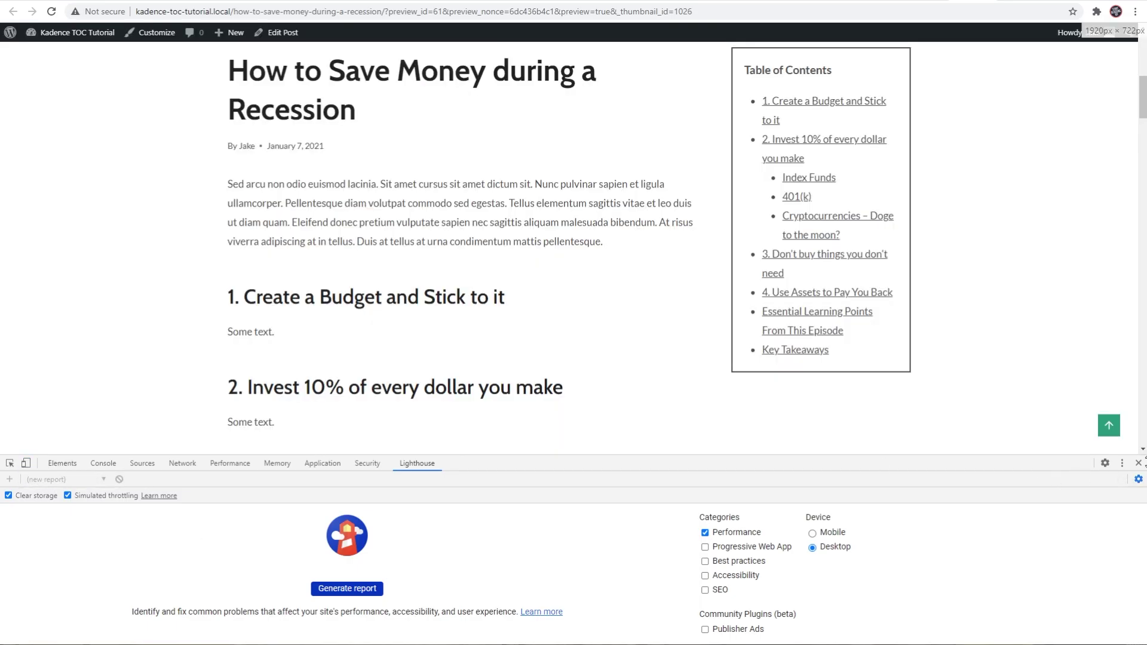
left_click(1138, 463)
scroll(226, 180, "up", 6)
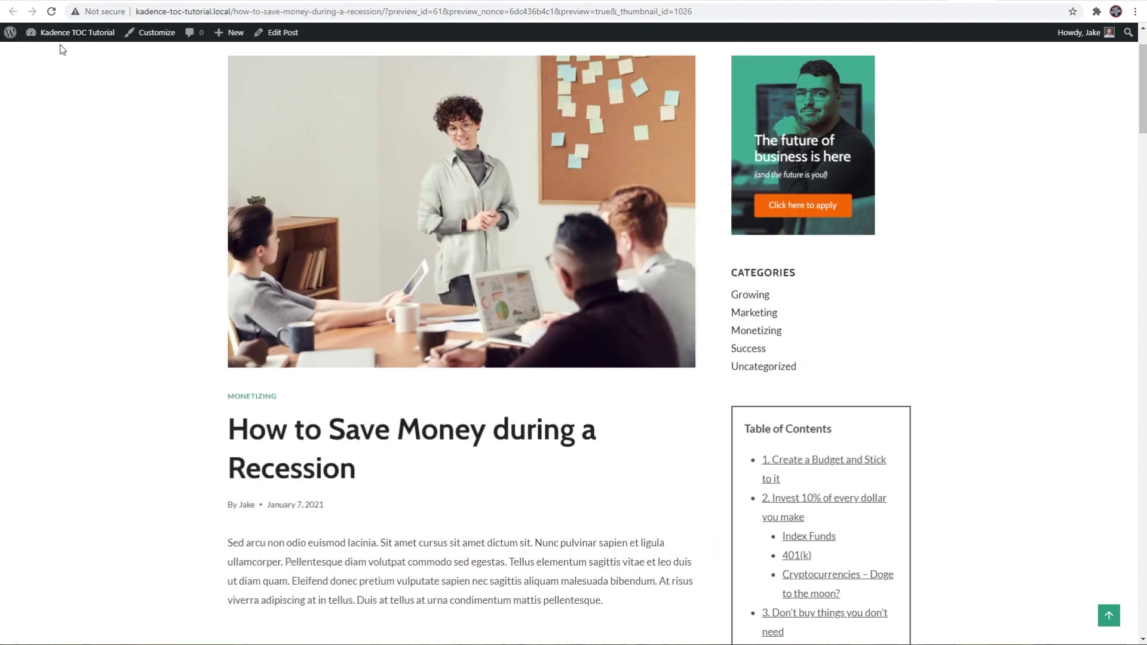
left_click(51, 11)
scroll(681, 415, "down", 6)
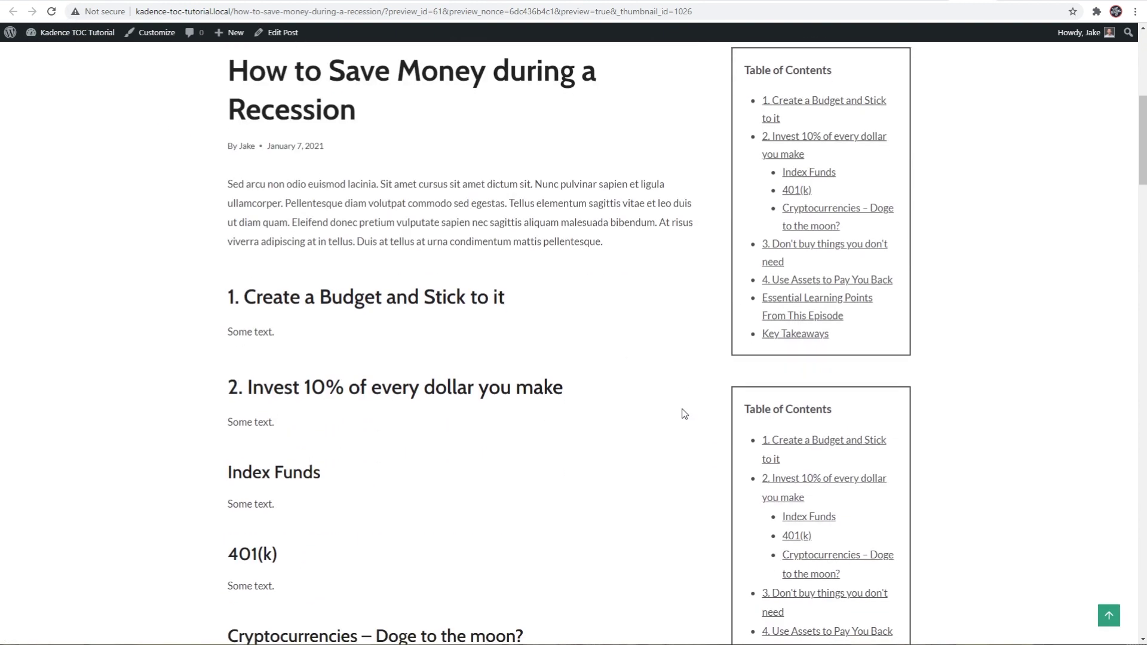
scroll(717, 396, "down", 3)
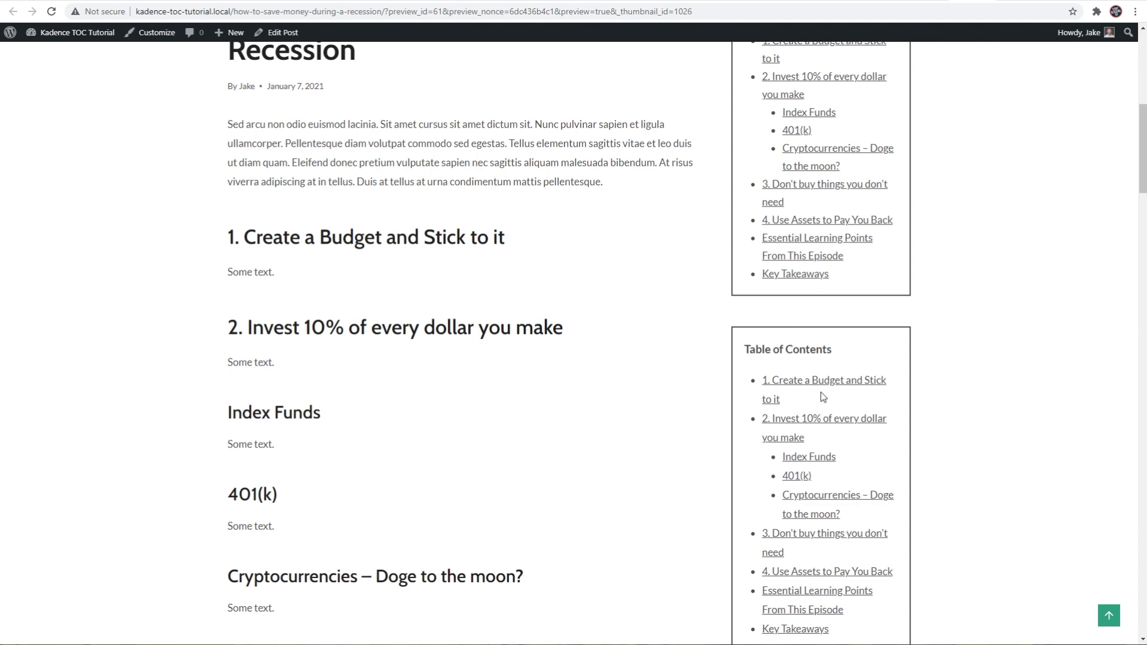
scroll(846, 427, "up", 3)
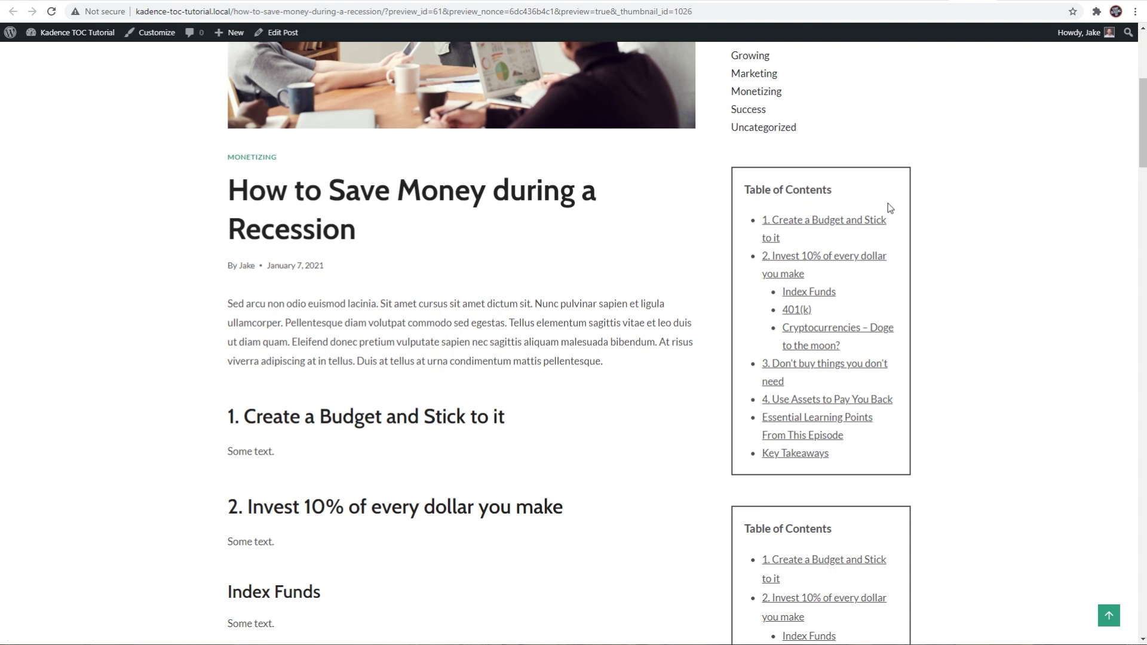
scroll(846, 187, "up", 1)
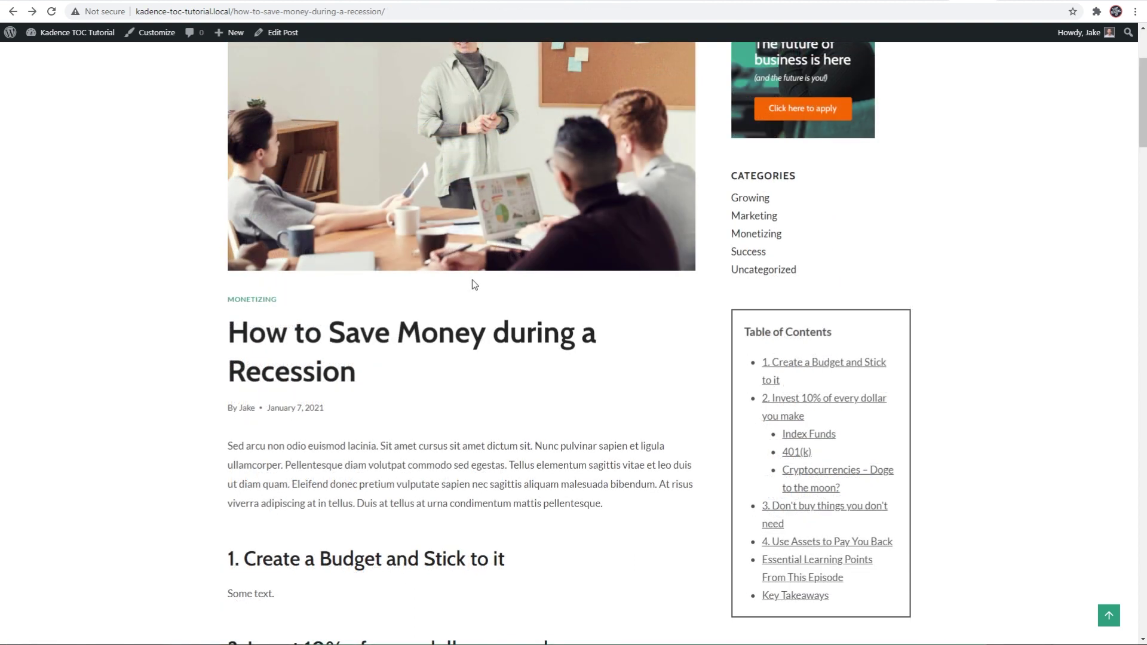
Clear the placement of the Desktop TOC element so no hook is assigned, update it and return to the Elements list.
left_click(10, 32)
mouse_move(37, 168)
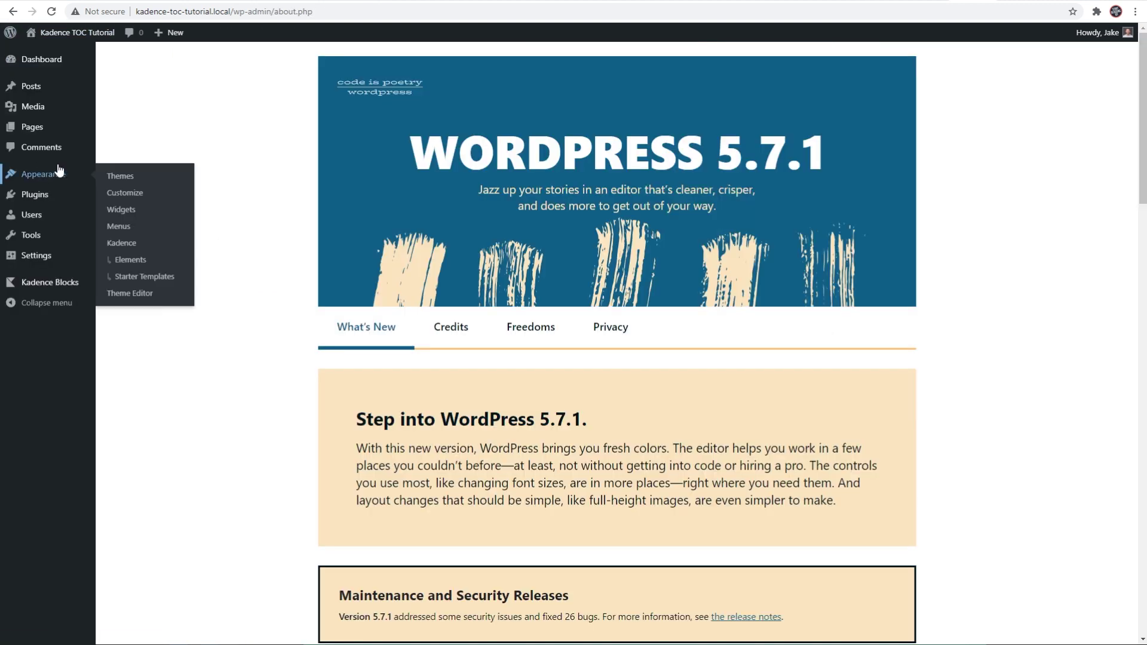
left_click(123, 262)
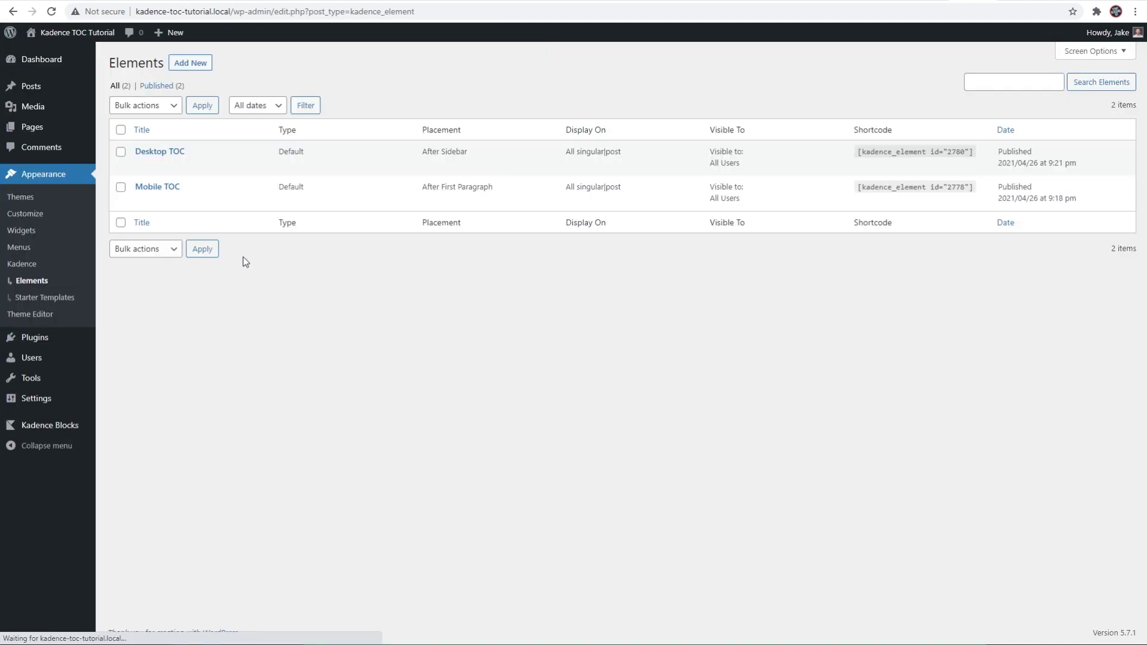
left_click(160, 152)
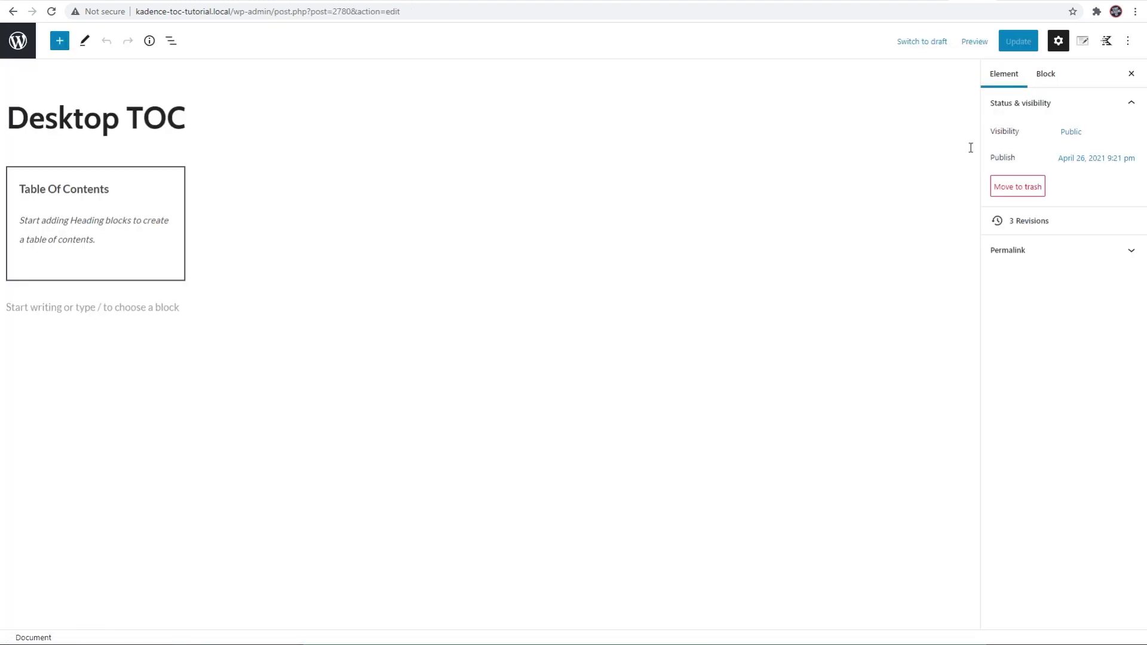
left_click(1082, 41)
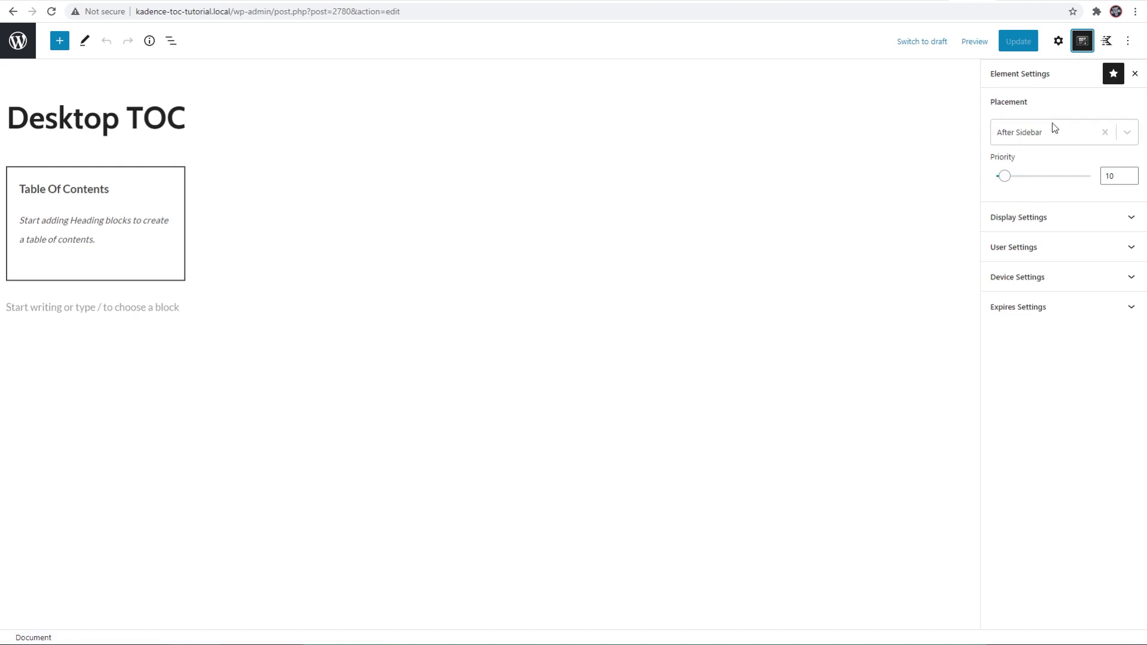
left_click(1105, 132)
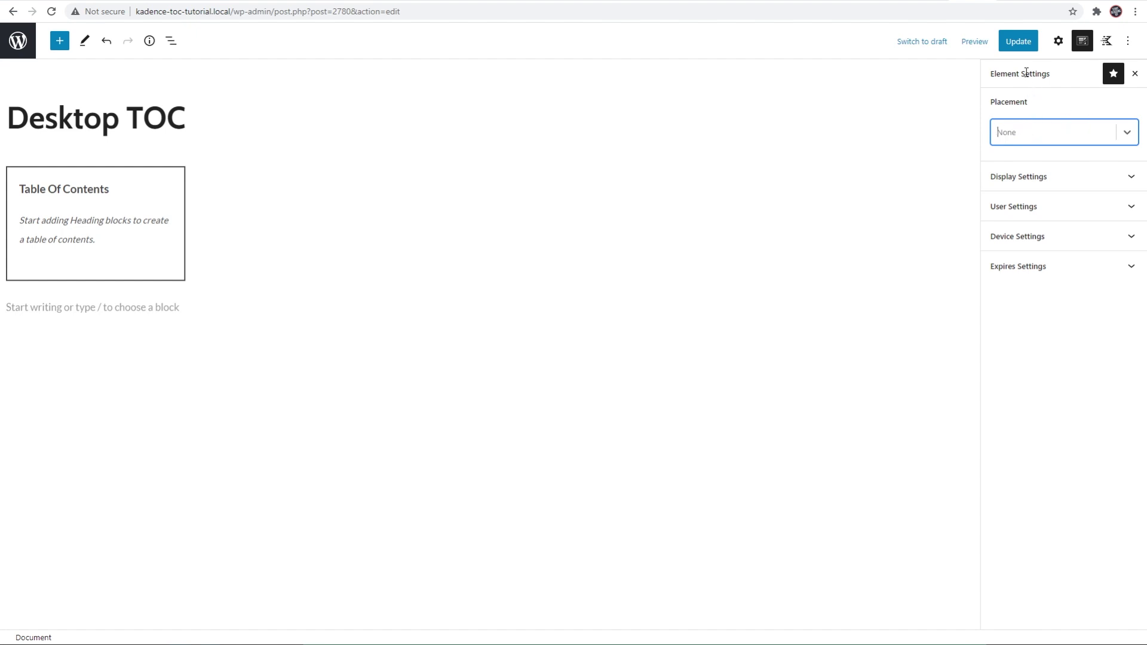
left_click(1018, 43)
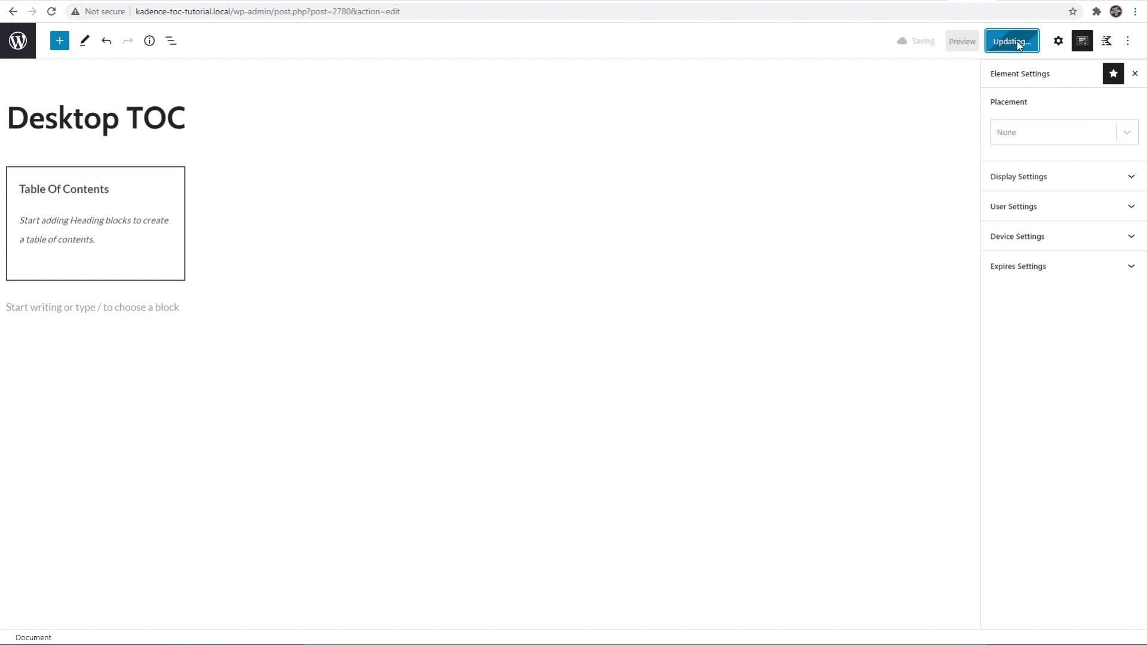
left_click(27, 53)
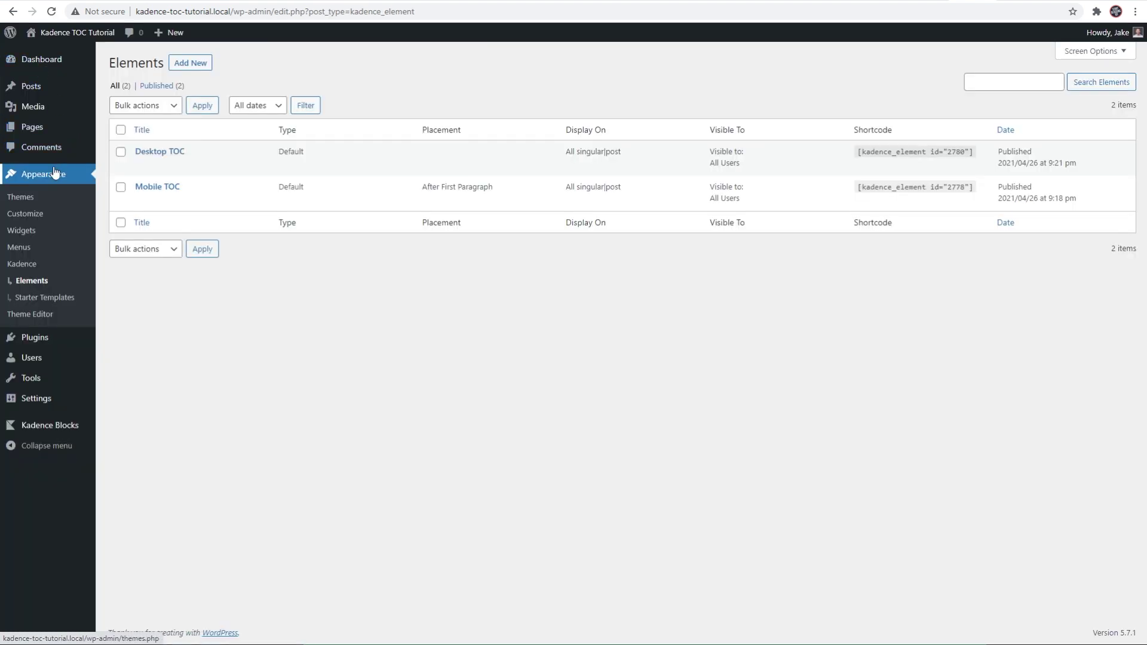
Enable the sticky sidebar with only the last widget sticking in the theme's general sidebar settings, and publish the change.
left_click(25, 218)
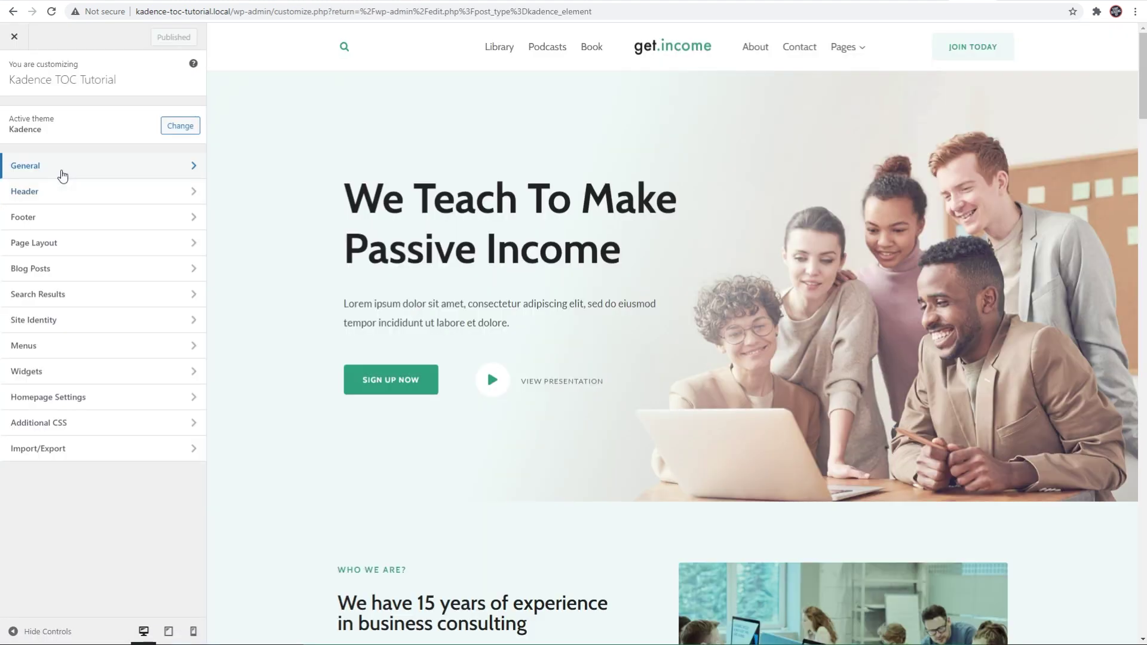
left_click(63, 173)
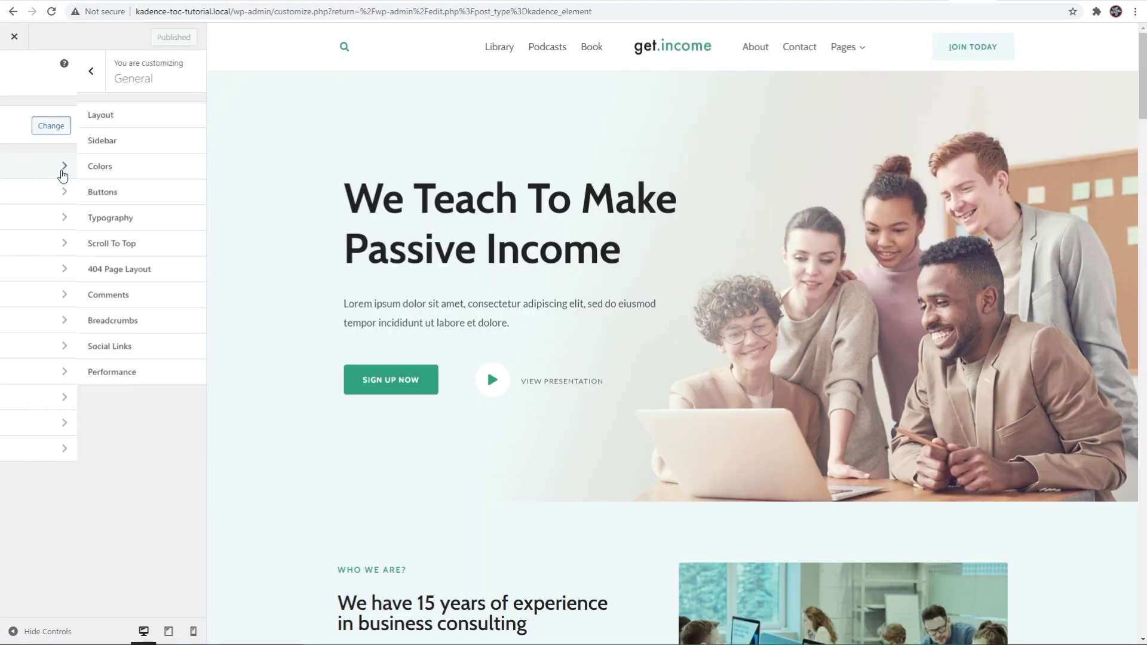
left_click(49, 144)
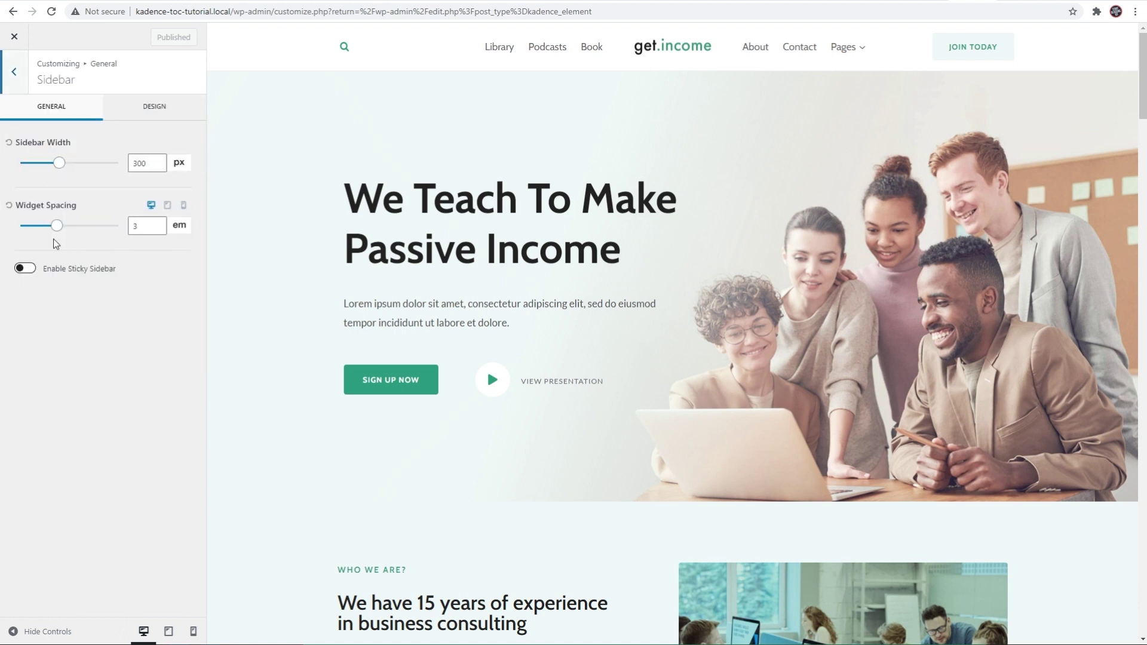
left_click(24, 270)
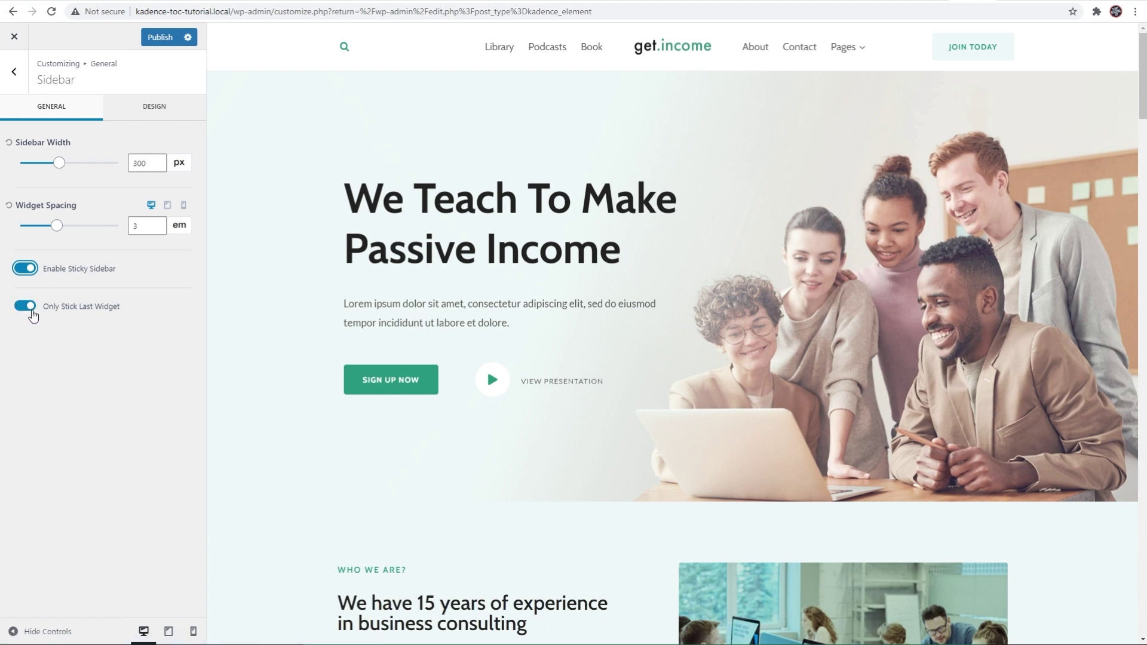
left_click(161, 40)
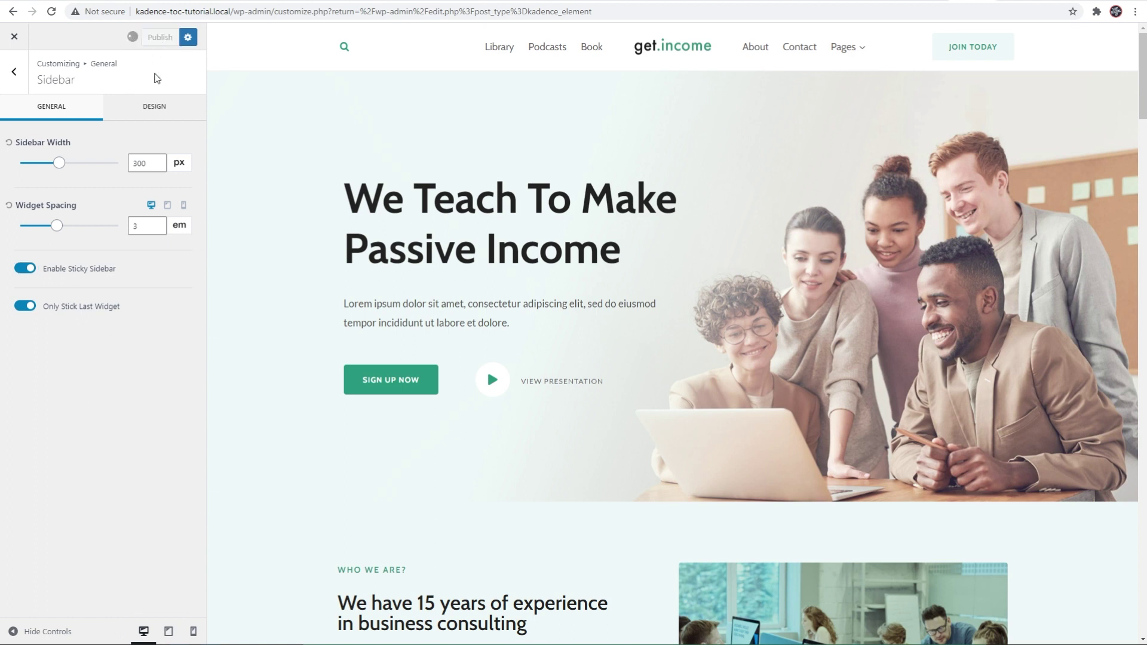
left_click(15, 37)
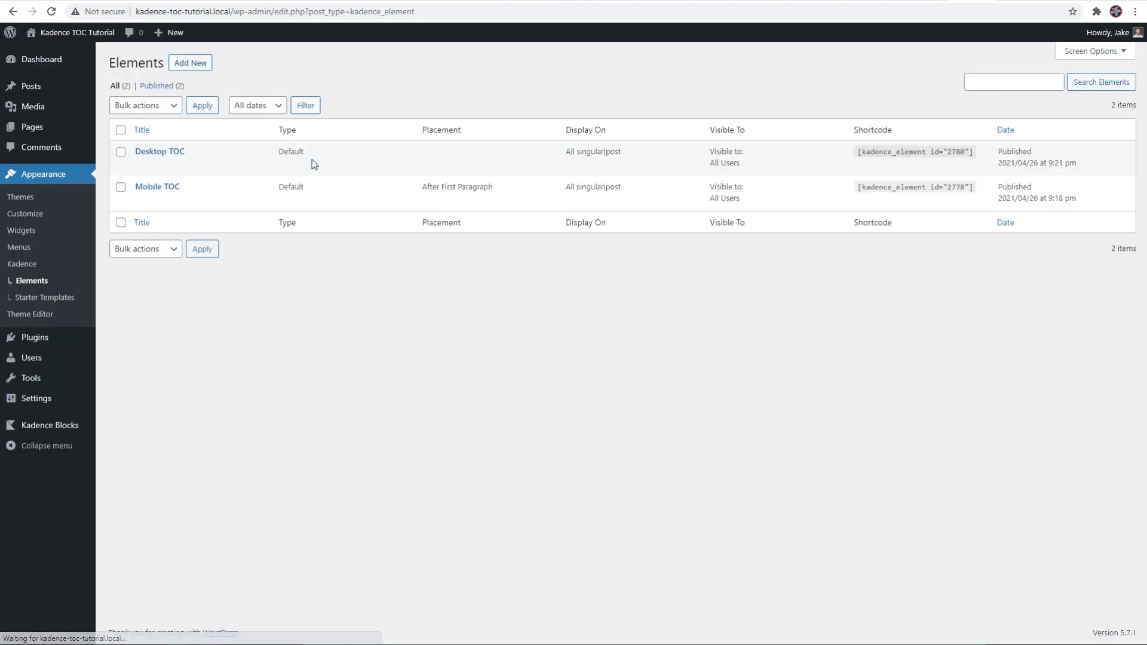
Enable smooth scroll to ID and heading highlighting while scrolling for the table of contents block in the Desktop TOC element.
left_click(169, 153)
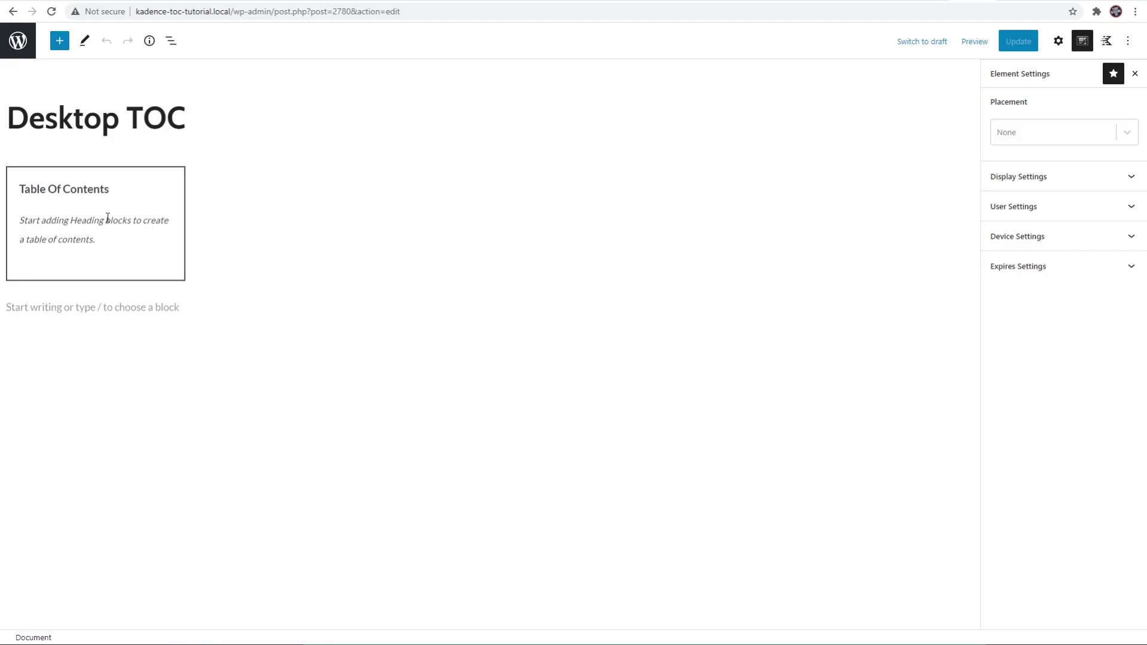
left_click(180, 236)
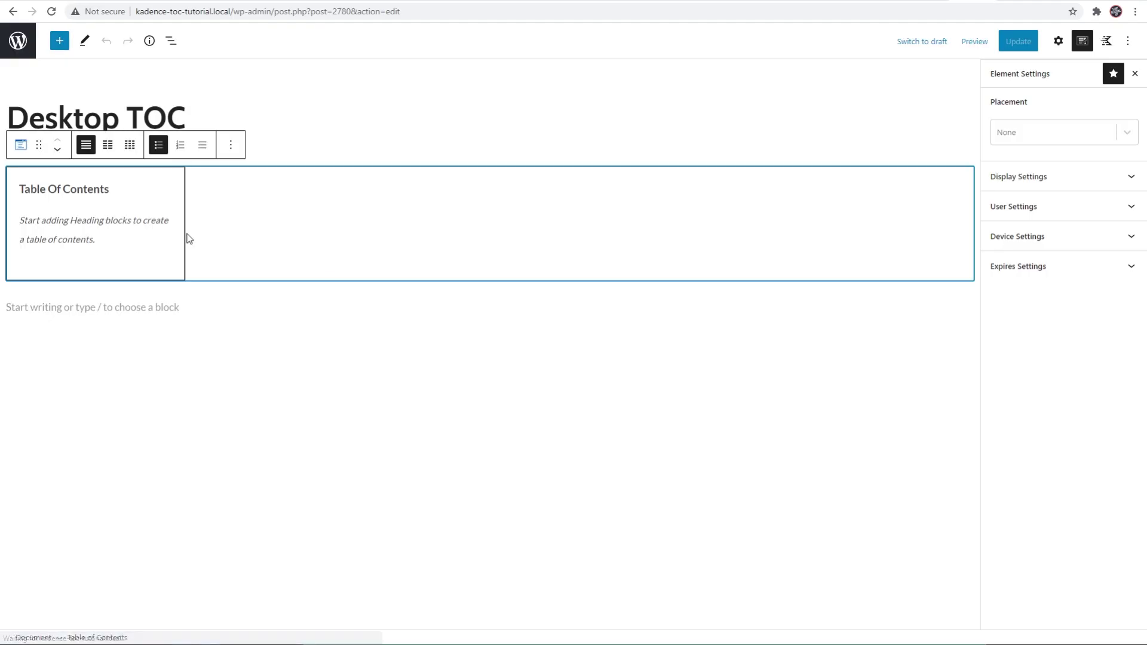
left_click(1058, 41)
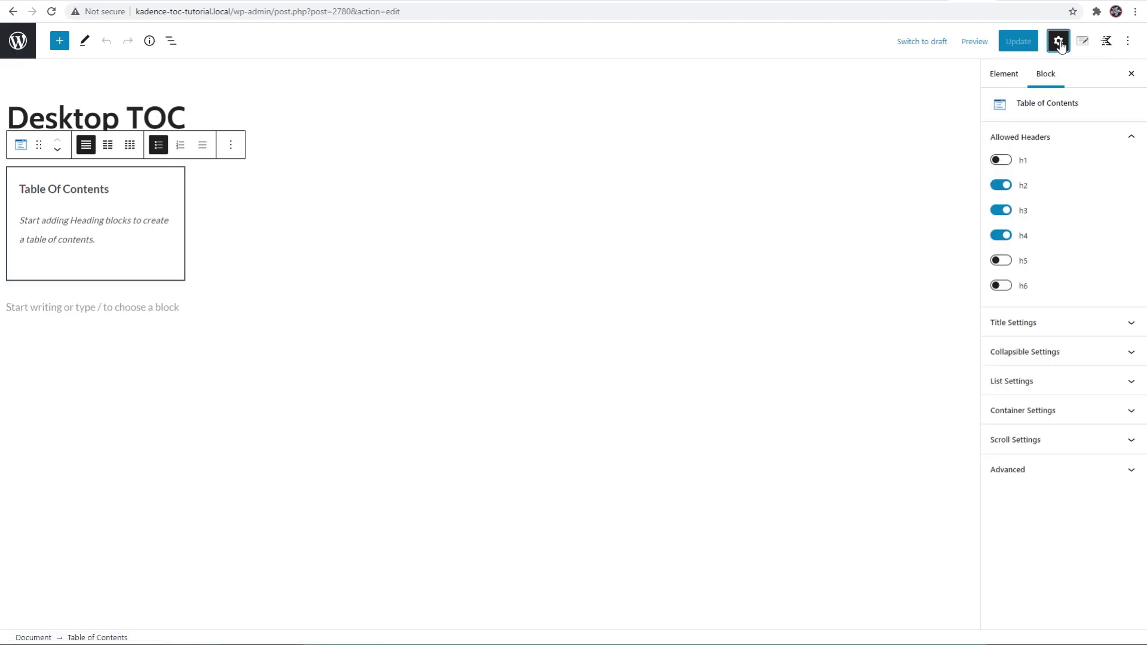
left_click(1052, 445)
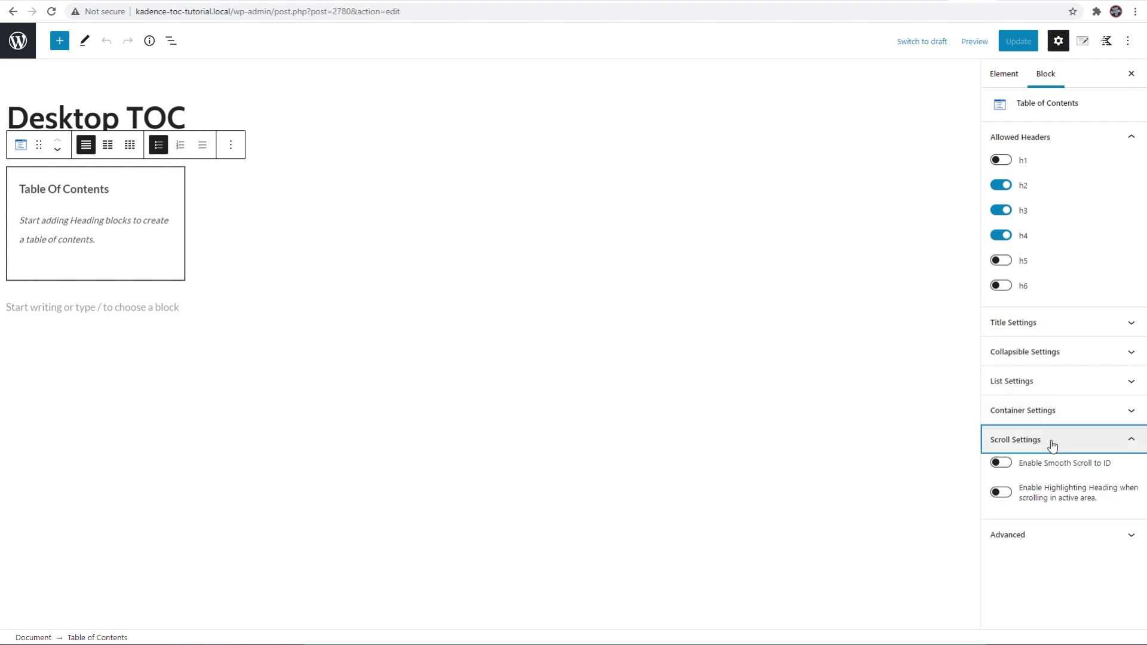
left_click(1002, 464)
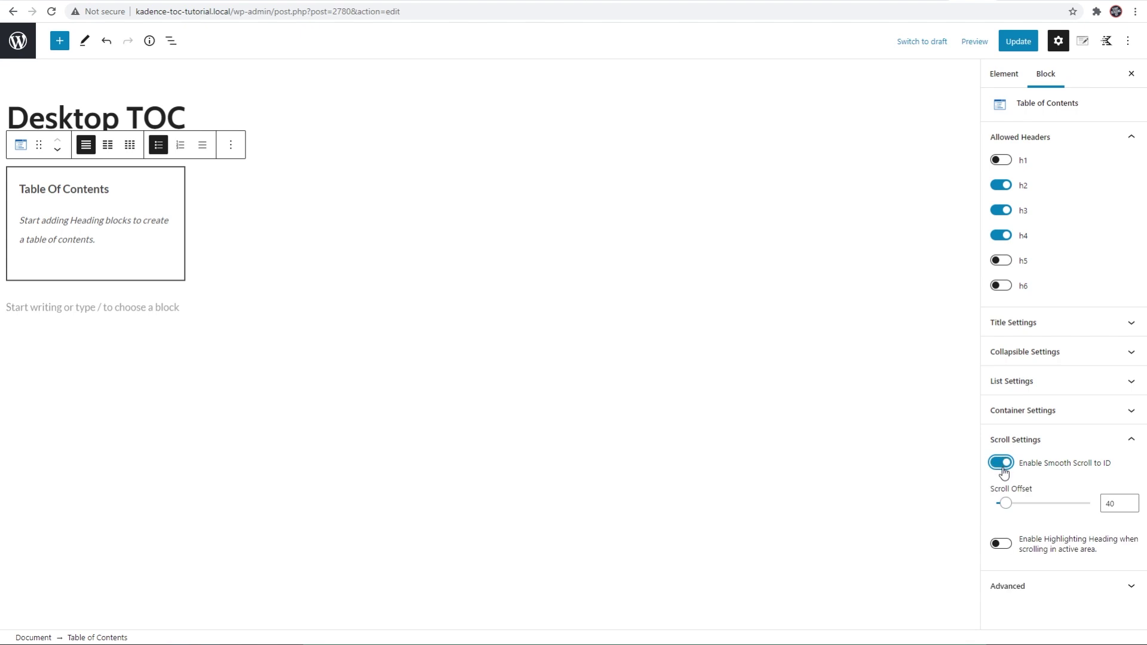
left_click(1007, 548)
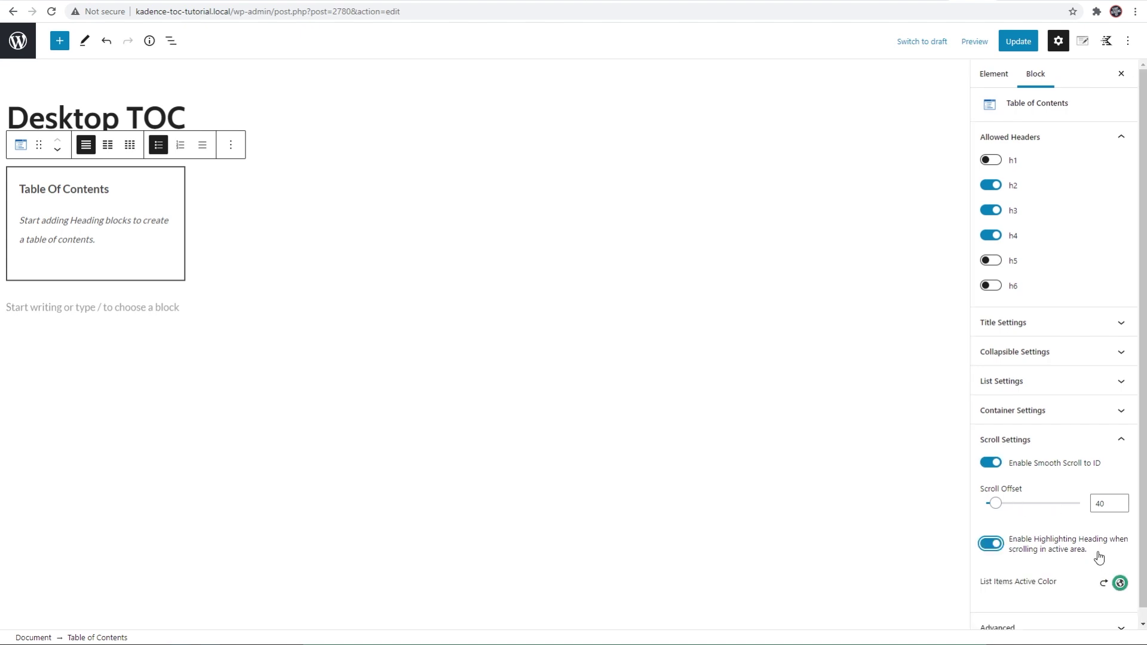
Set the table of contents' active list item color to bright red and update the Desktop TOC element.
left_click(1121, 584)
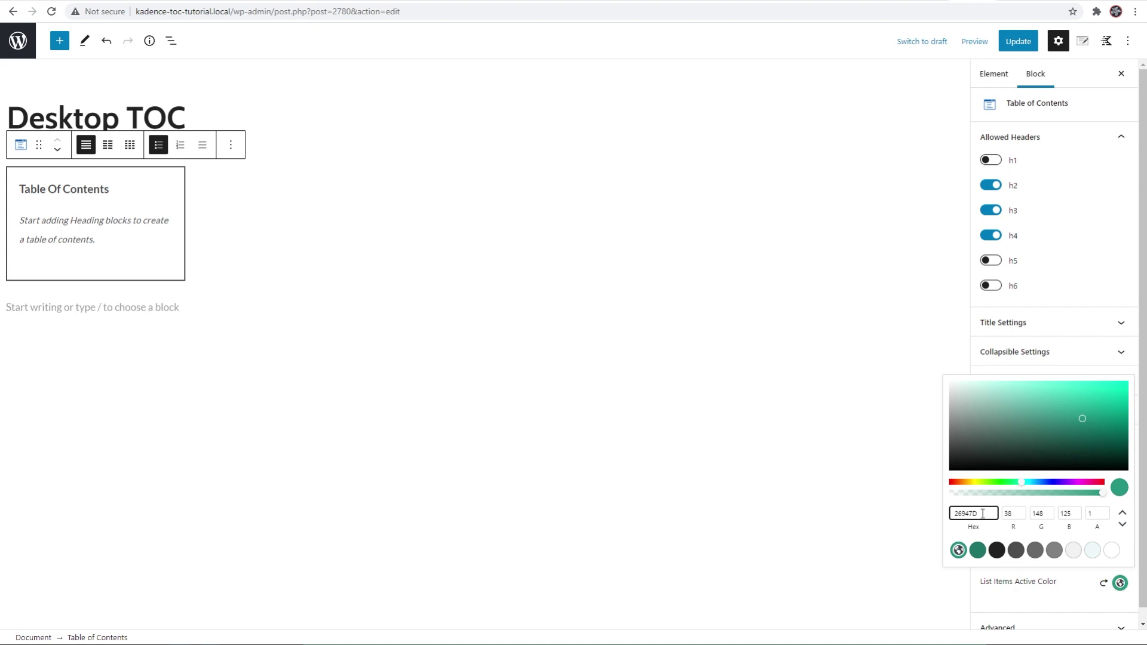
left_click_drag(1024, 482, 950, 482)
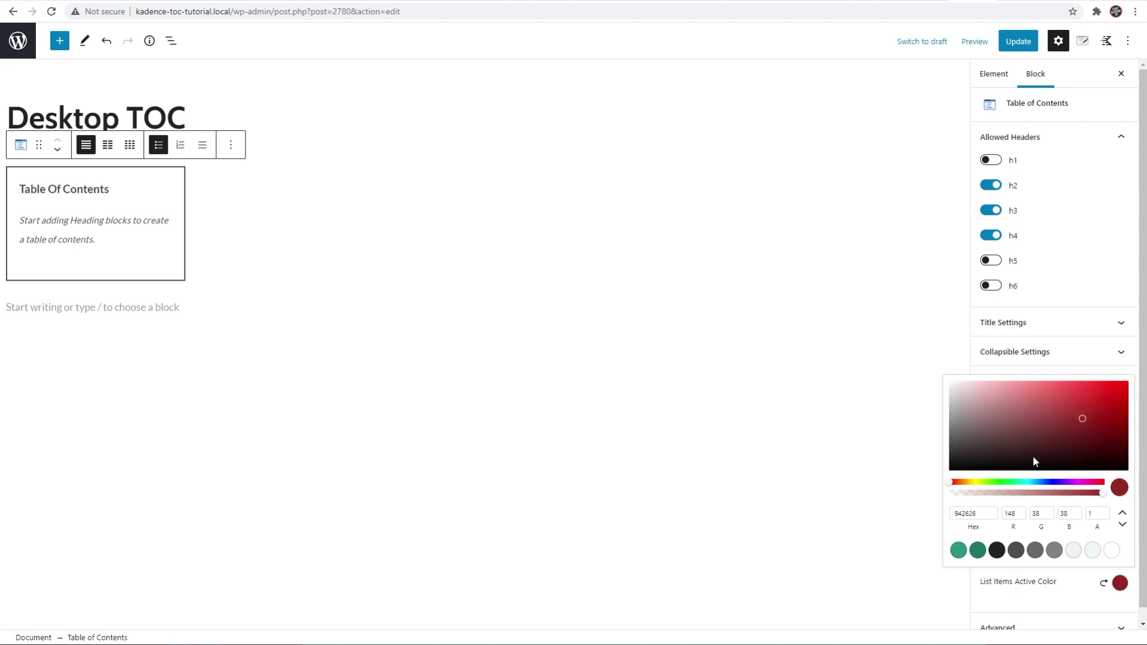
left_click_drag(1084, 419, 1132, 378)
left_click(1045, 608)
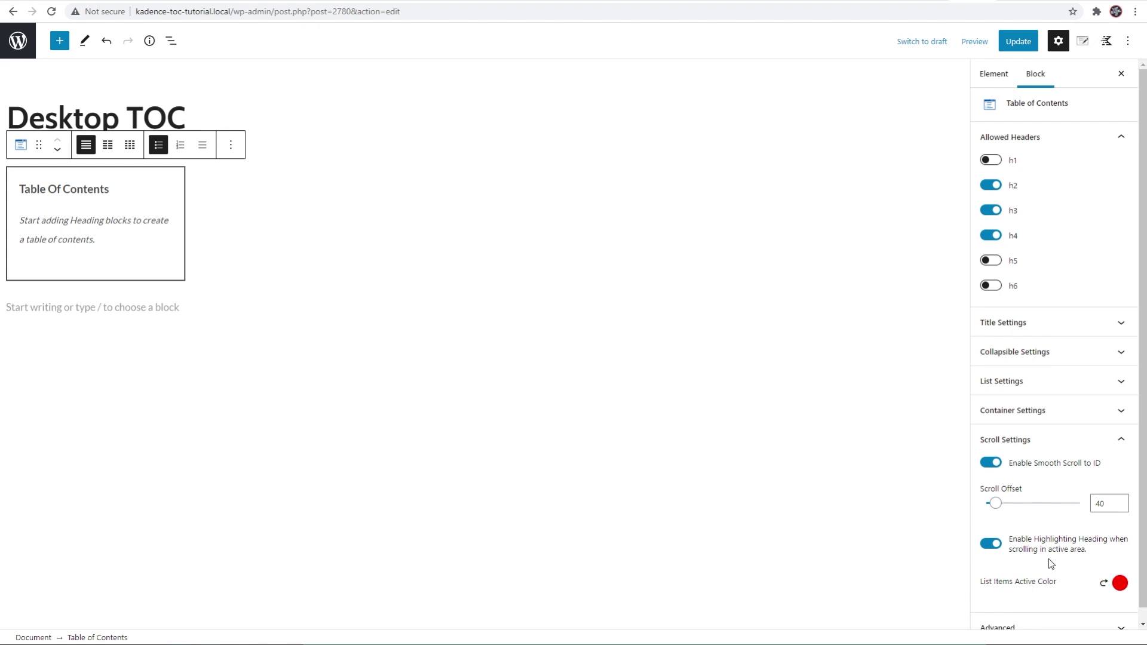
left_click(1021, 43)
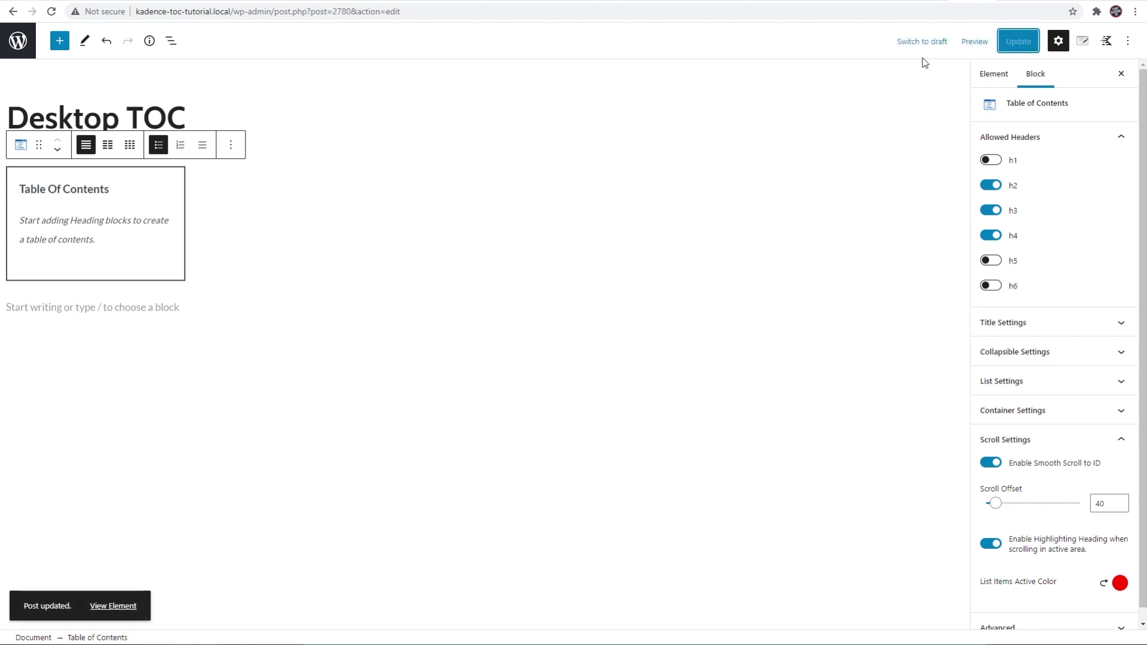
Leave the element editor and open the "How to Save Money during a Recession" post from the live site's Library page.
left_click(18, 41)
mouse_move(69, 37)
left_click(44, 53)
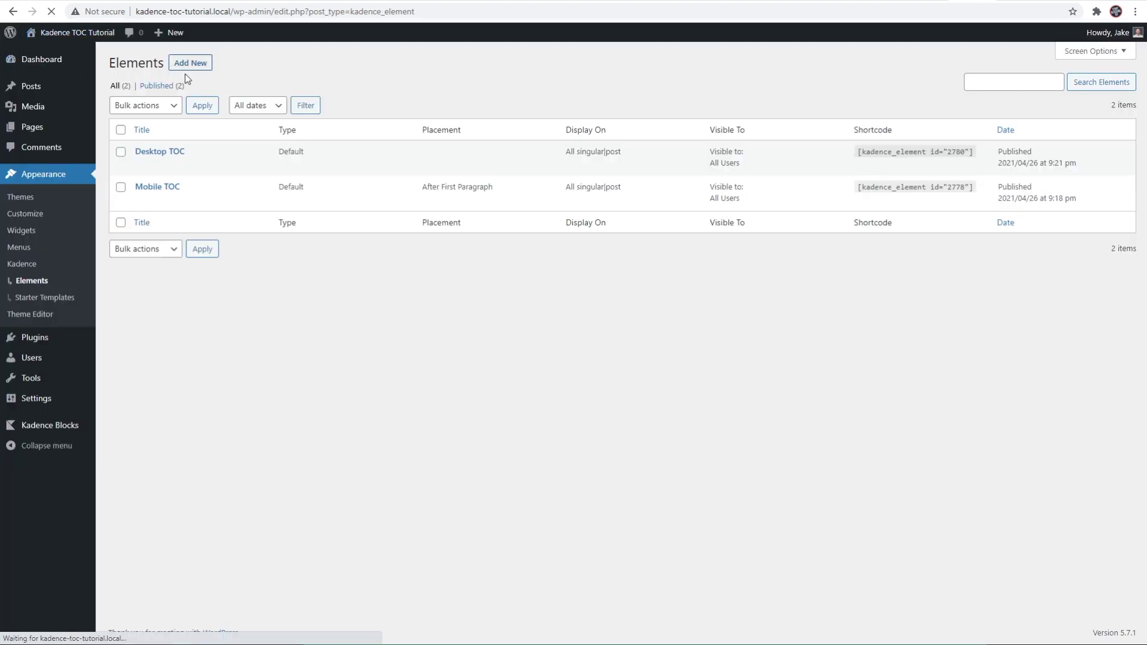
left_click(419, 70)
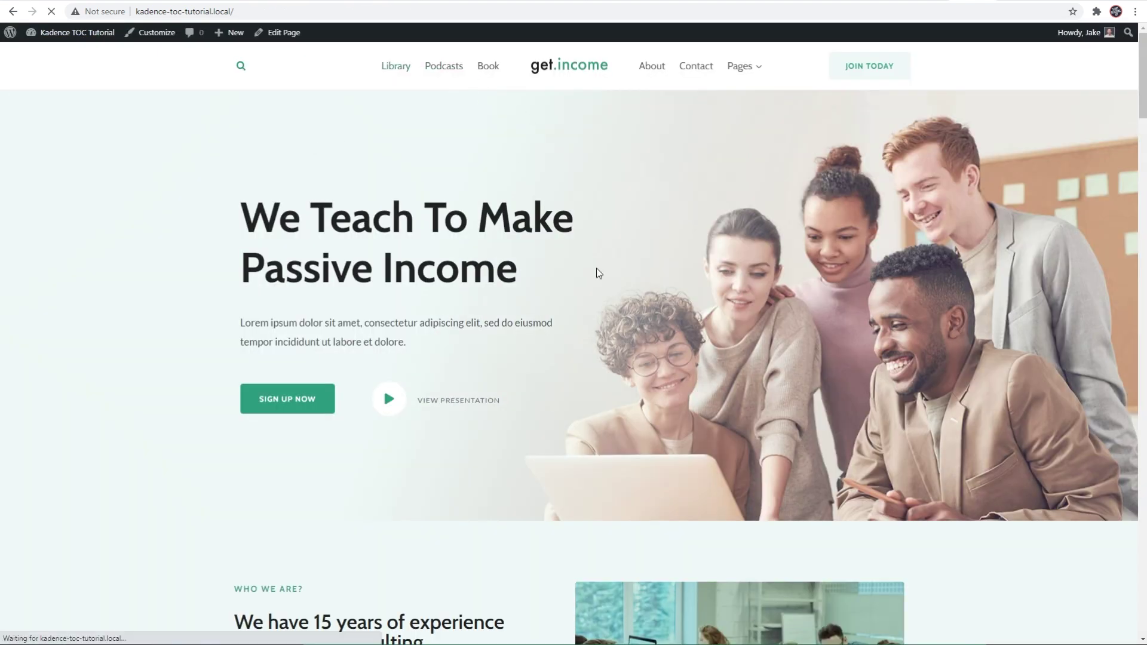
left_click(562, 402)
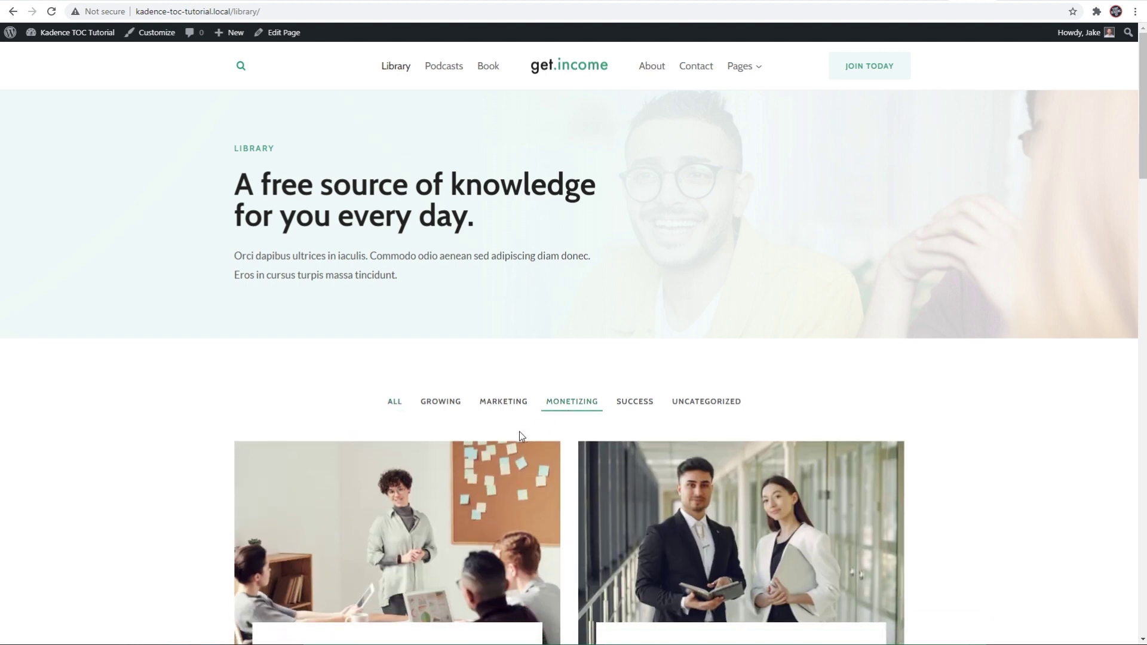
scroll(519, 431, "down", 3)
left_click(348, 476)
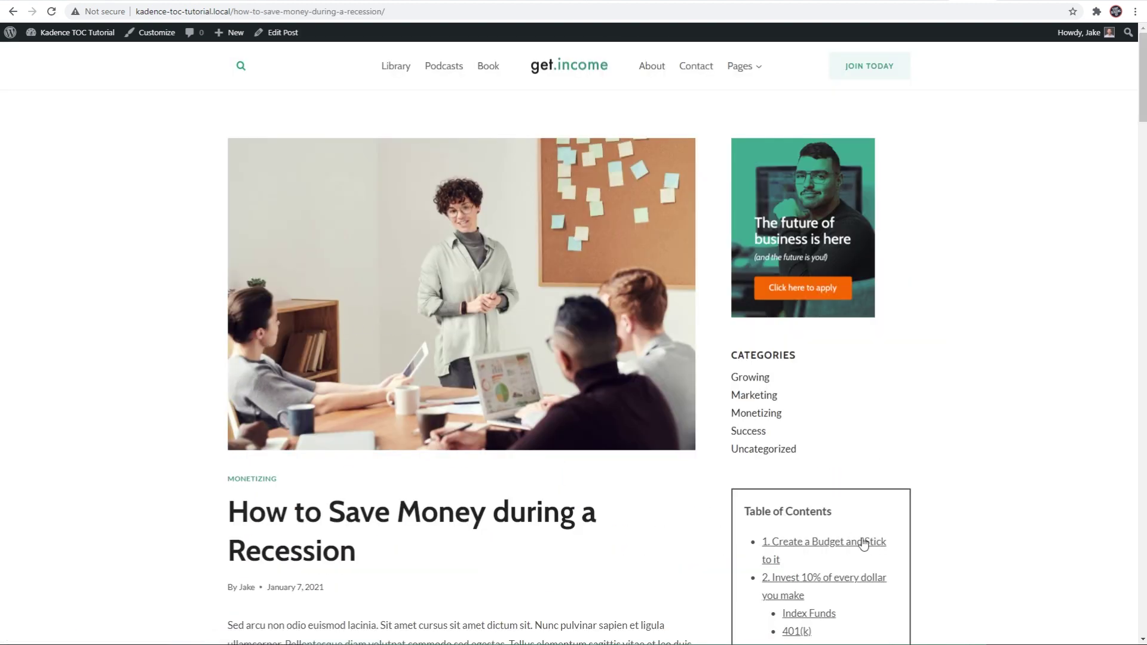
Examine the sidebar table of contents' sticky behavior and active heading highlighting along the post's sections.
scroll(847, 454, "down", 8)
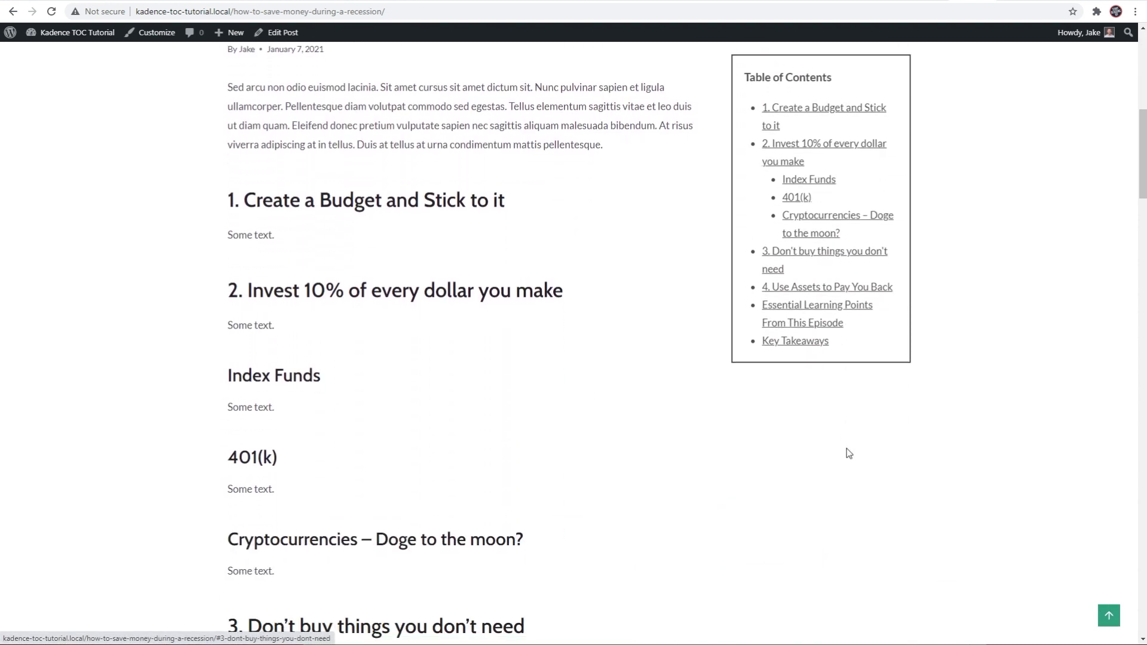
scroll(594, 358, "up", 4)
scroll(595, 361, "down", 7)
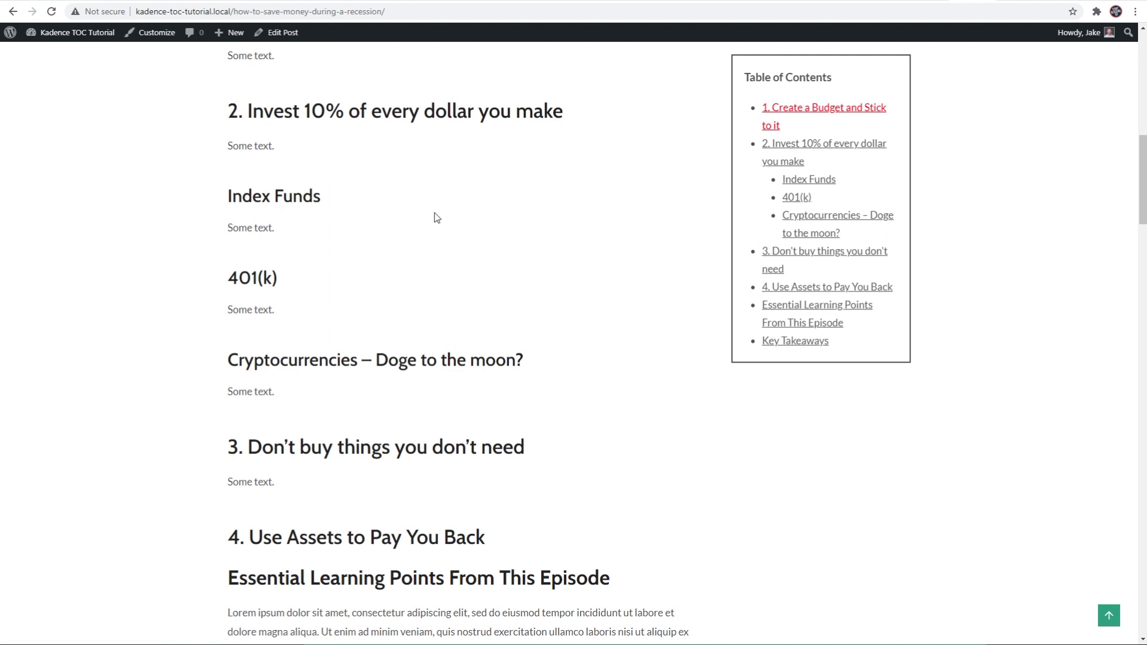
scroll(435, 213, "down", 3)
scroll(465, 215, "up", 2)
scroll(452, 218, "down", 1)
scroll(418, 203, "up", 2)
scroll(371, 185, "down", 1)
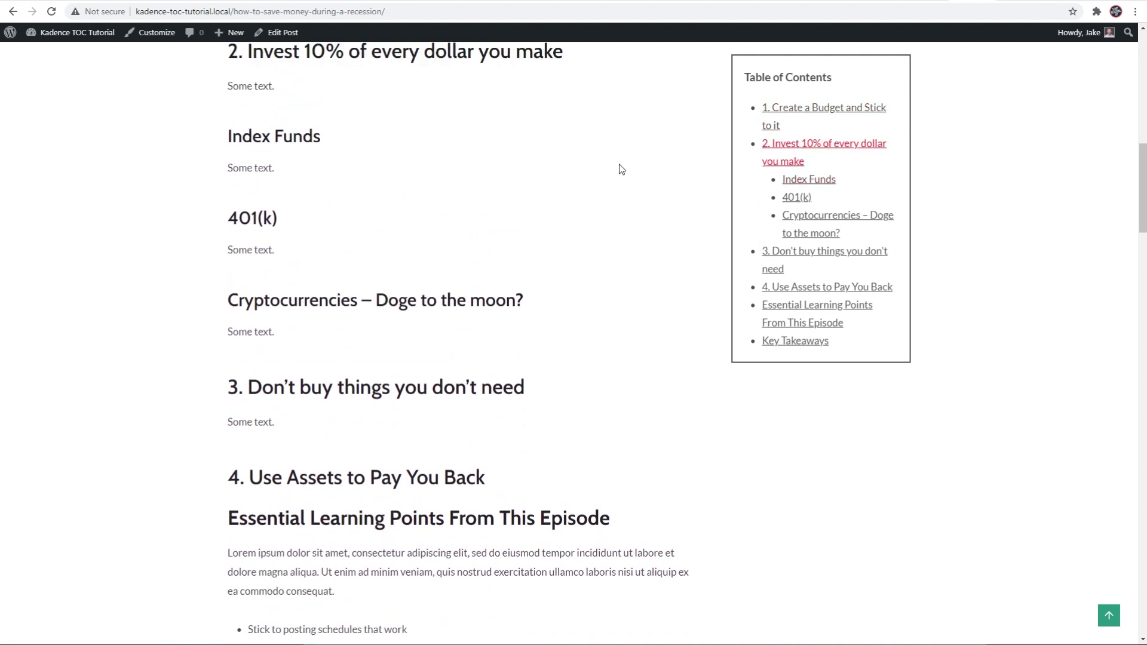
scroll(571, 206, "down", 1)
scroll(571, 208, "down", 2)
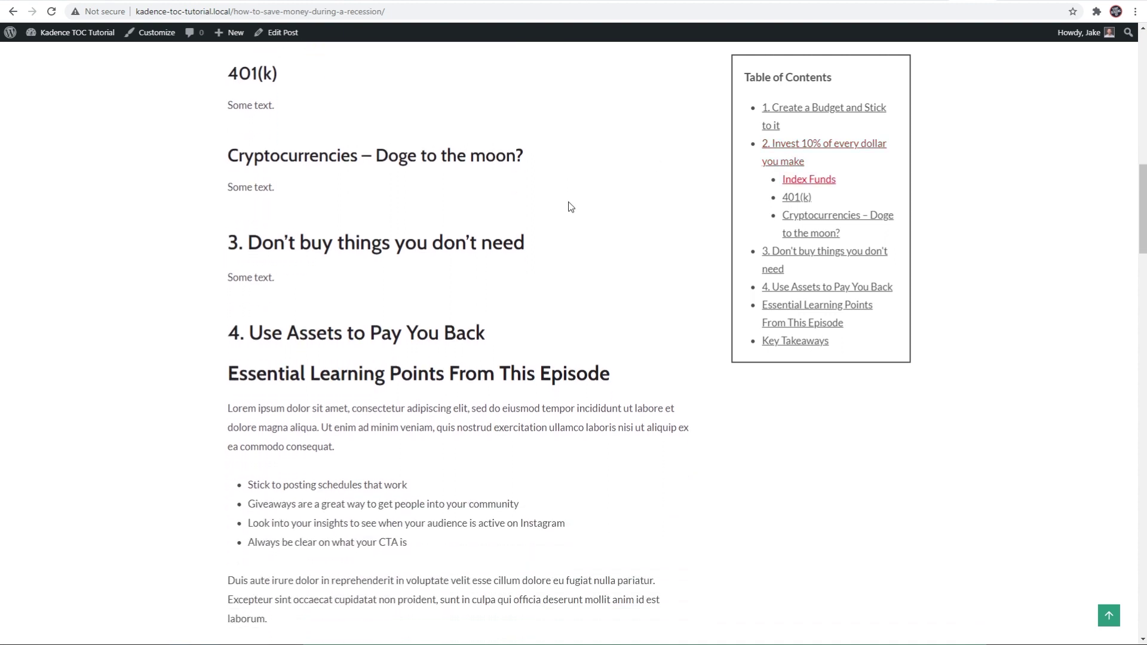
scroll(601, 224, "down", 4)
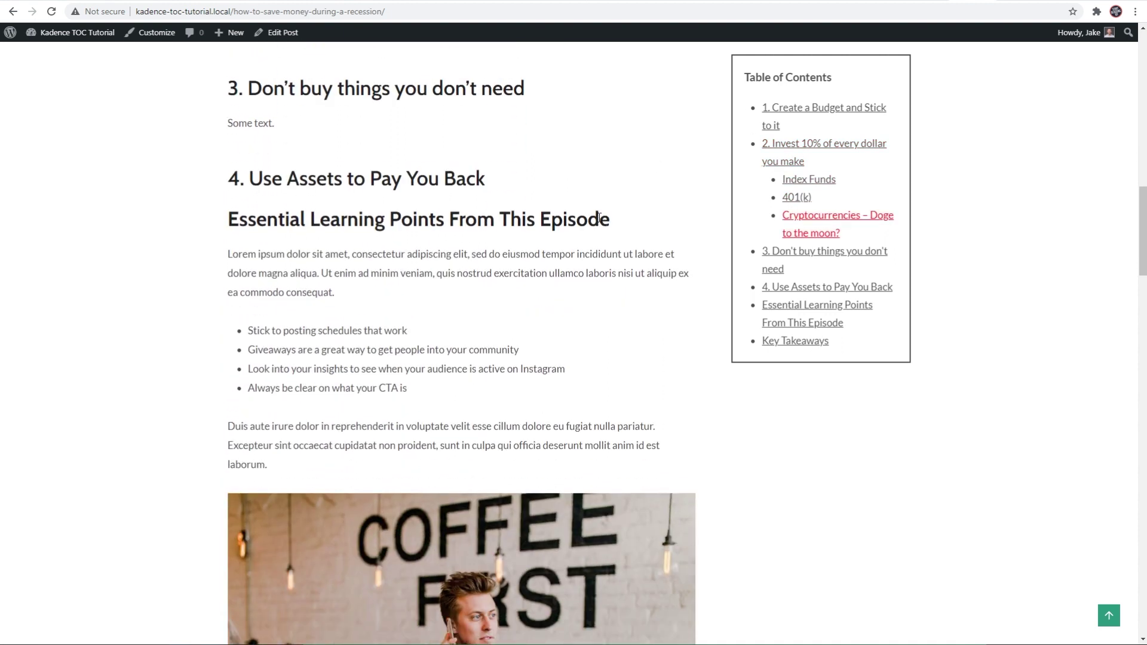
scroll(604, 230, "down", 1)
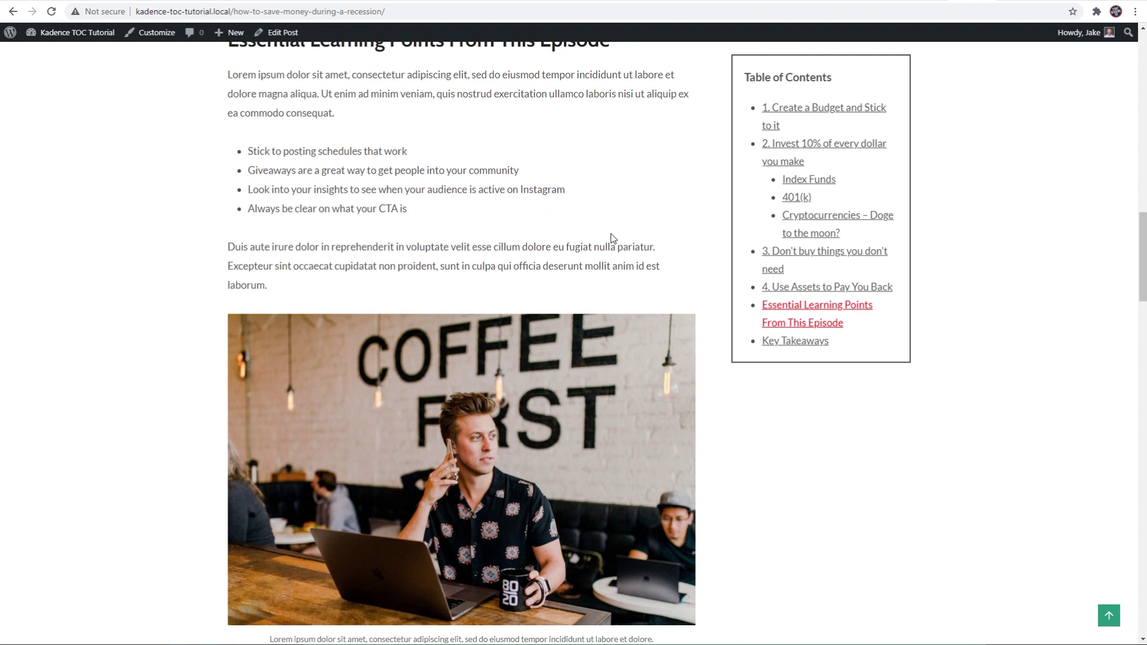
scroll(612, 237, "down", 2)
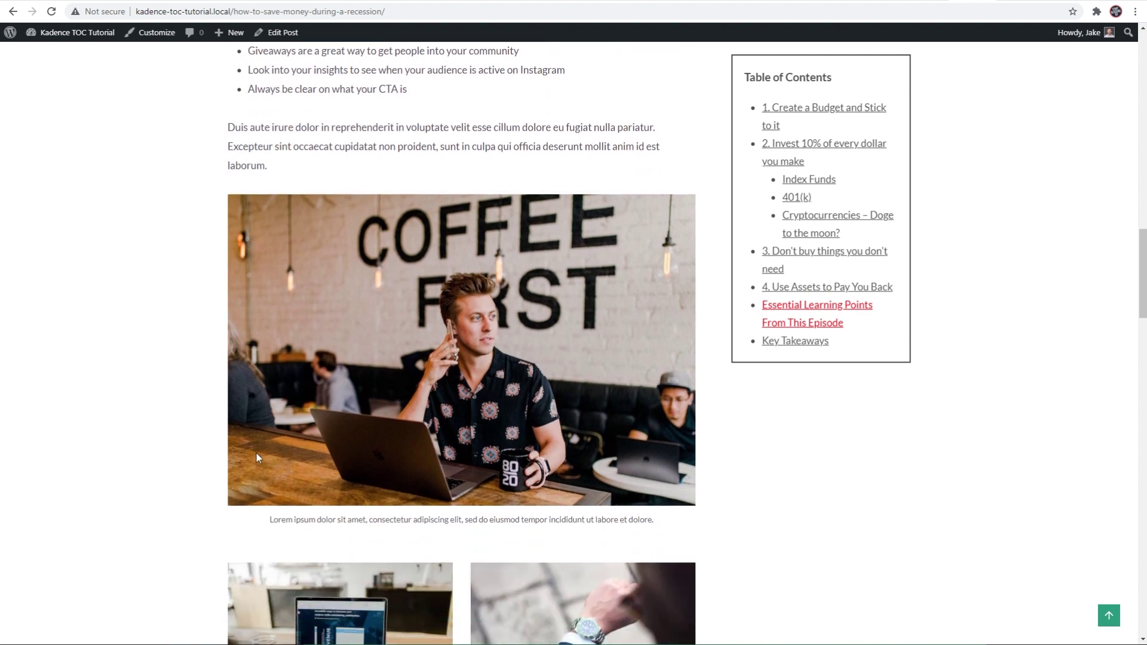
Emulate a Moto G4 phone for the post and check the table of contents' placement relative to the first paragraph.
key("ctrl+shift+i")
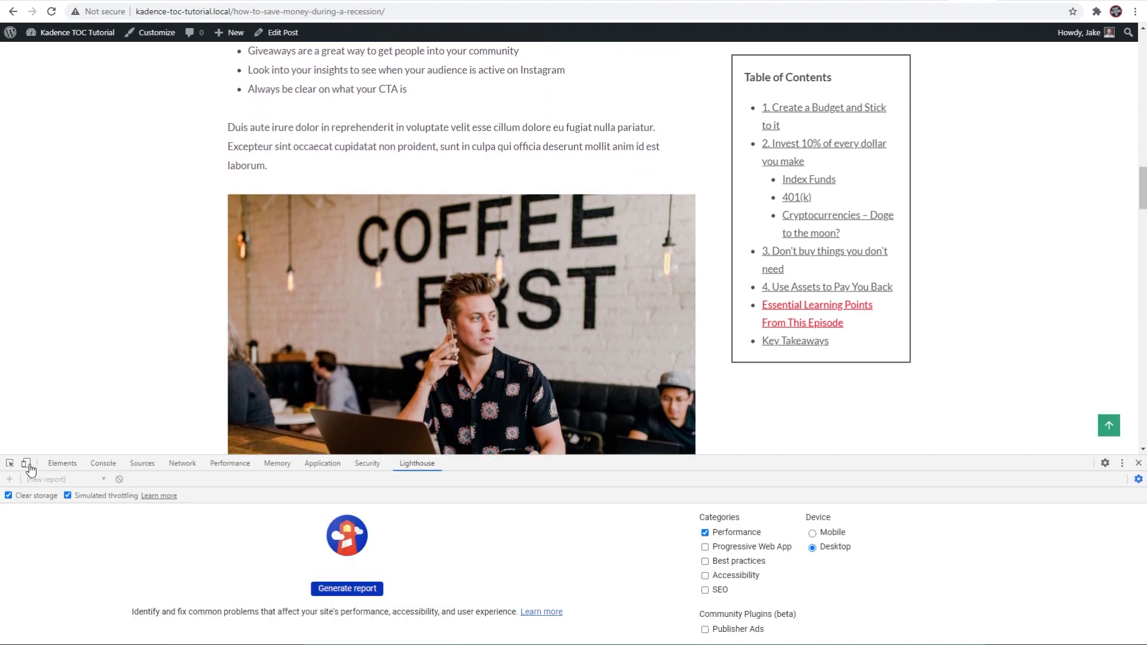
left_click(26, 463)
scroll(609, 254, "up", 10)
scroll(609, 254, "up", 10)
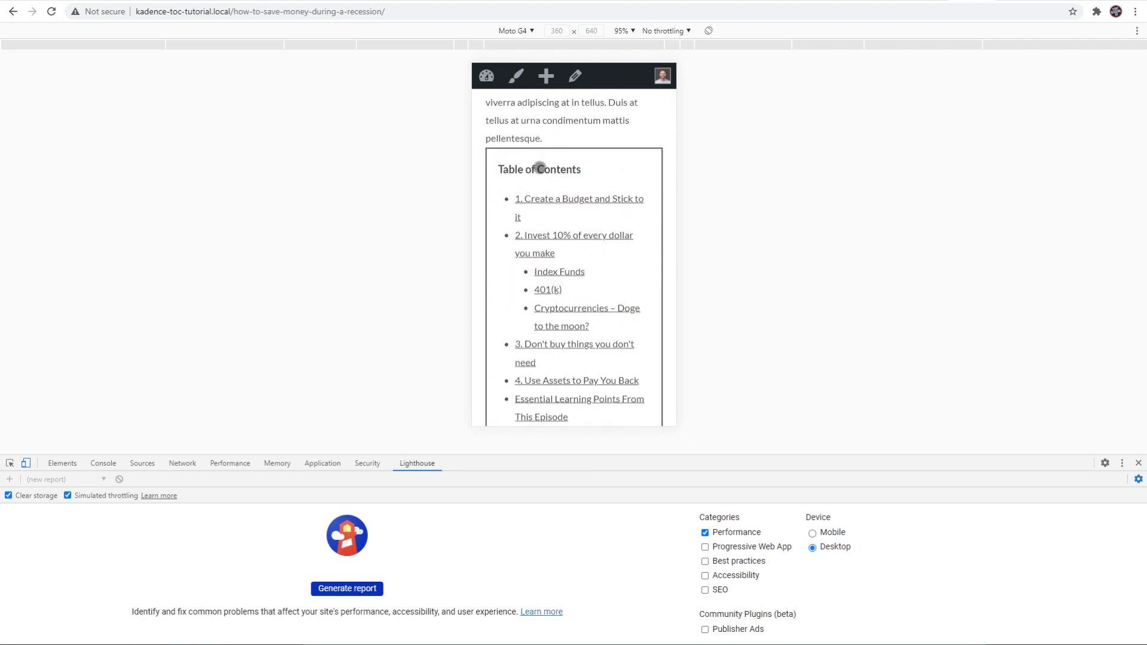
scroll(540, 168, "up", 2)
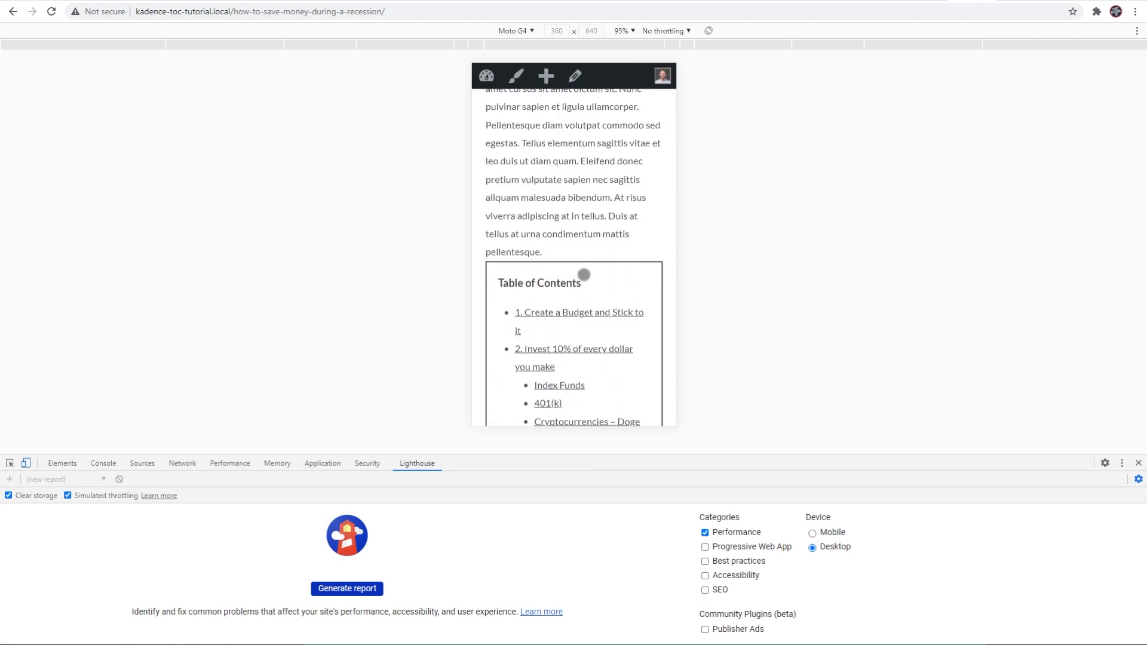